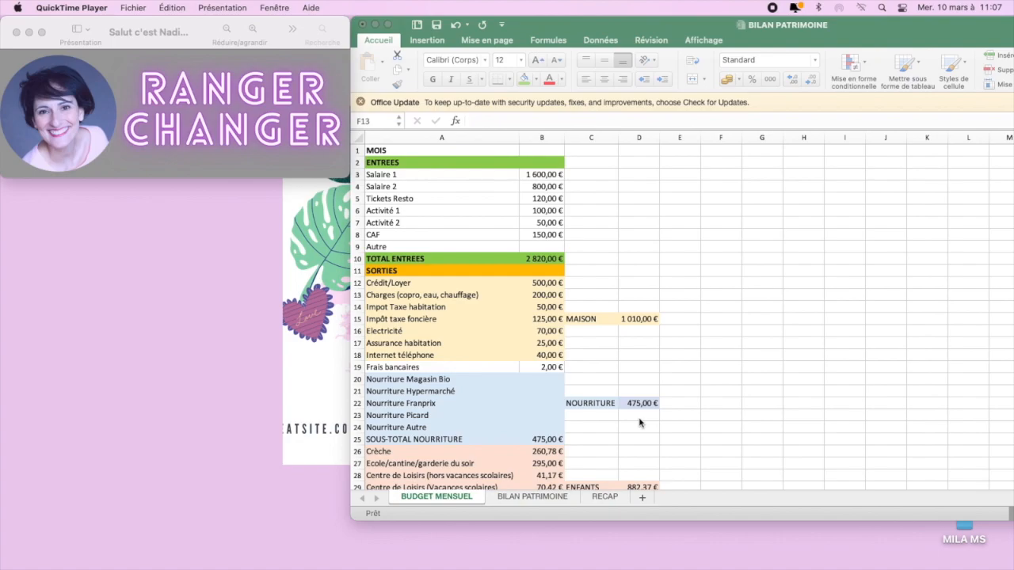
# Dismiss the Office update notice and insert an empty column before the budget label column A
pyautogui.click(361, 102)
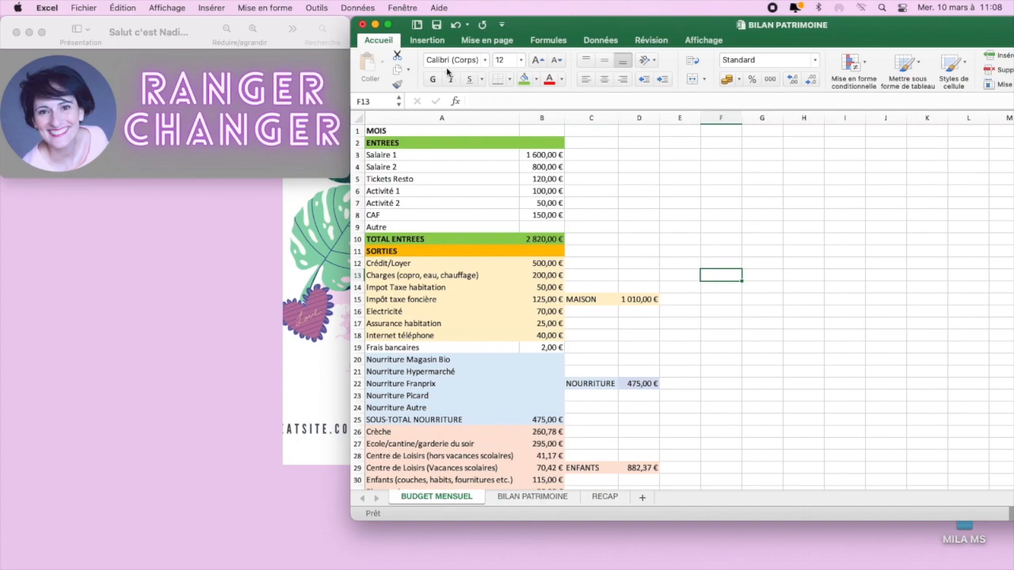
pyautogui.click(389, 26)
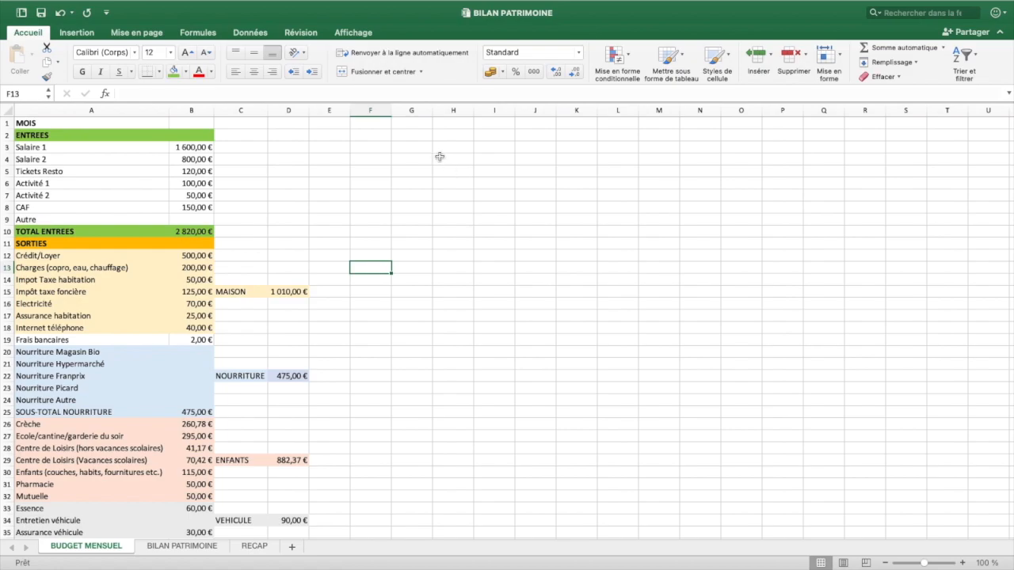
pyautogui.click(131, 110)
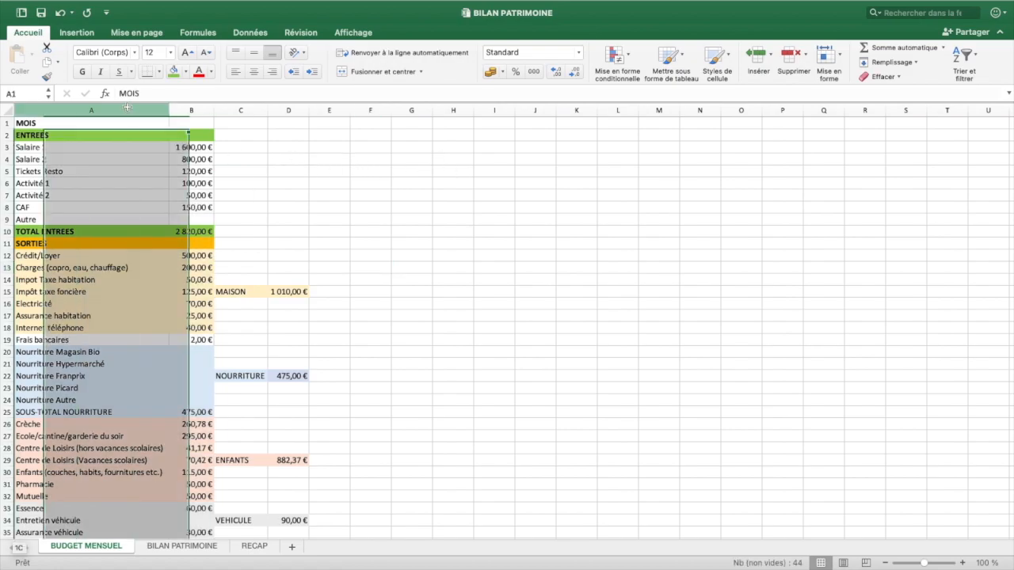
pyautogui.rightClick(131, 111)
pyautogui.click(177, 180)
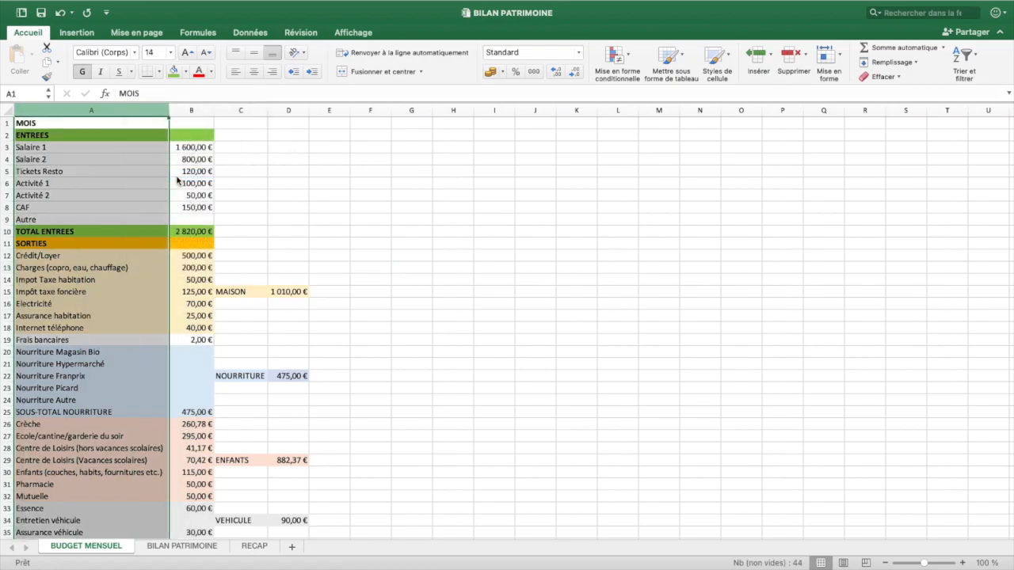
pyautogui.click(552, 195)
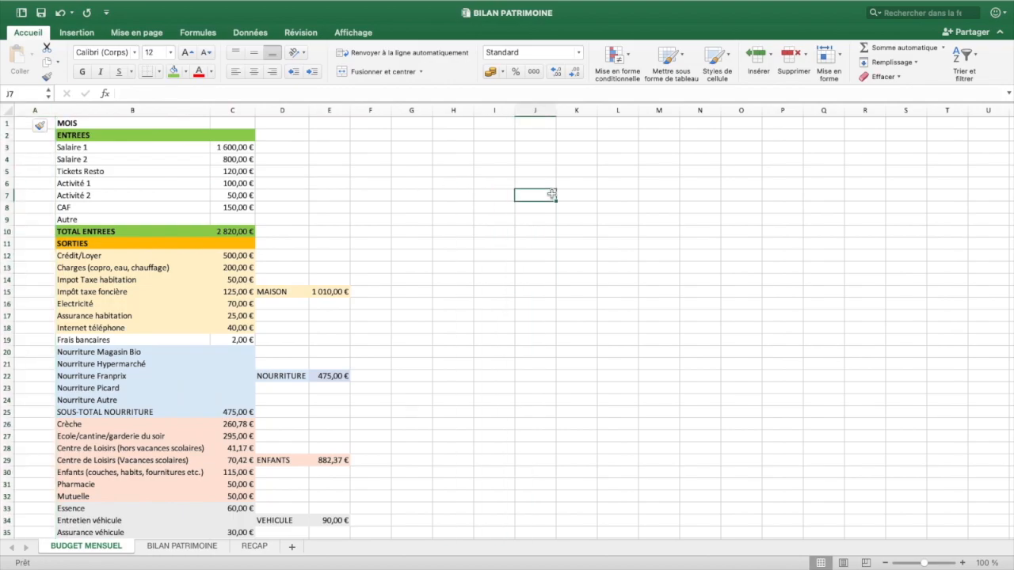
pyautogui.moveTo(169, 7)
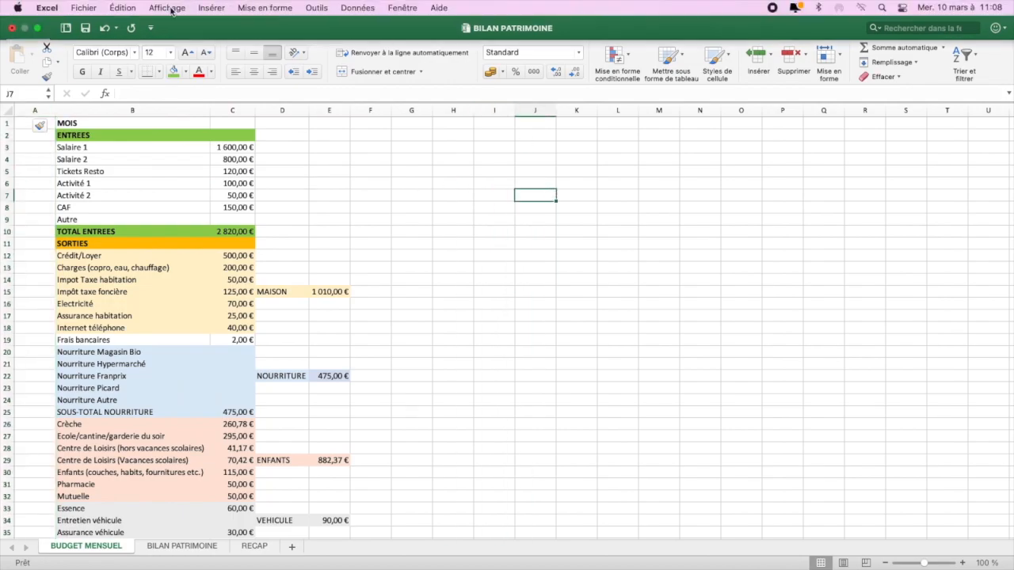
pyautogui.click(38, 29)
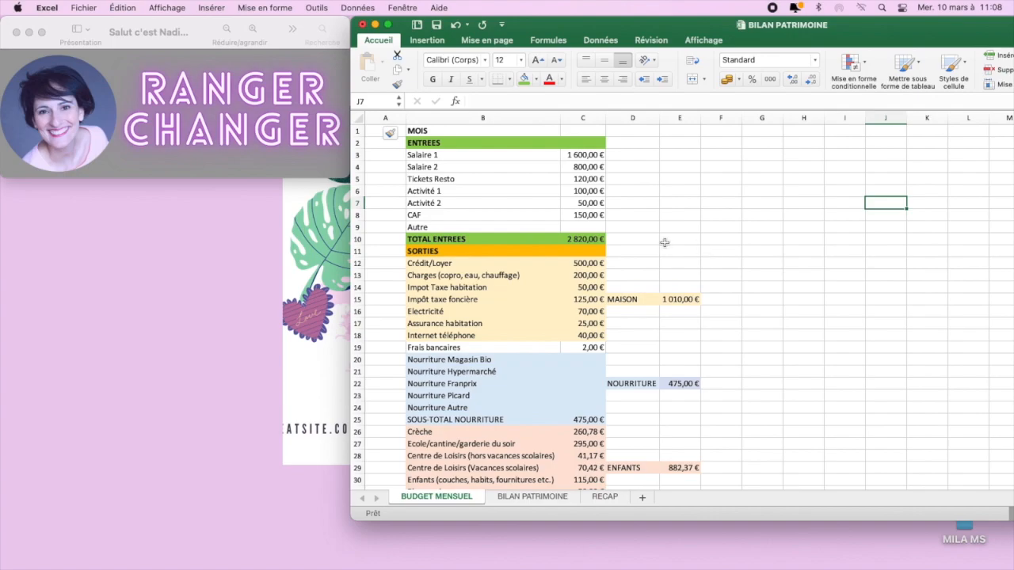
# Examine the ENTREES lines from Salaire 1 to Autre and their amounts in the monthly budget
pyautogui.scroll(-5, 565, 240)
pyautogui.scroll(5, 565, 240)
pyautogui.click(475, 157)
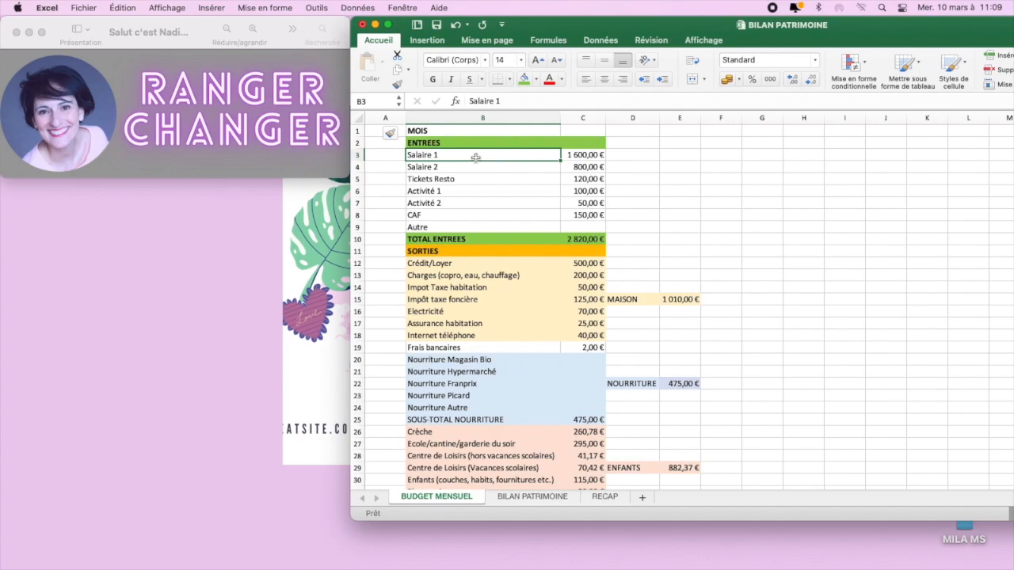
pyautogui.click(587, 156)
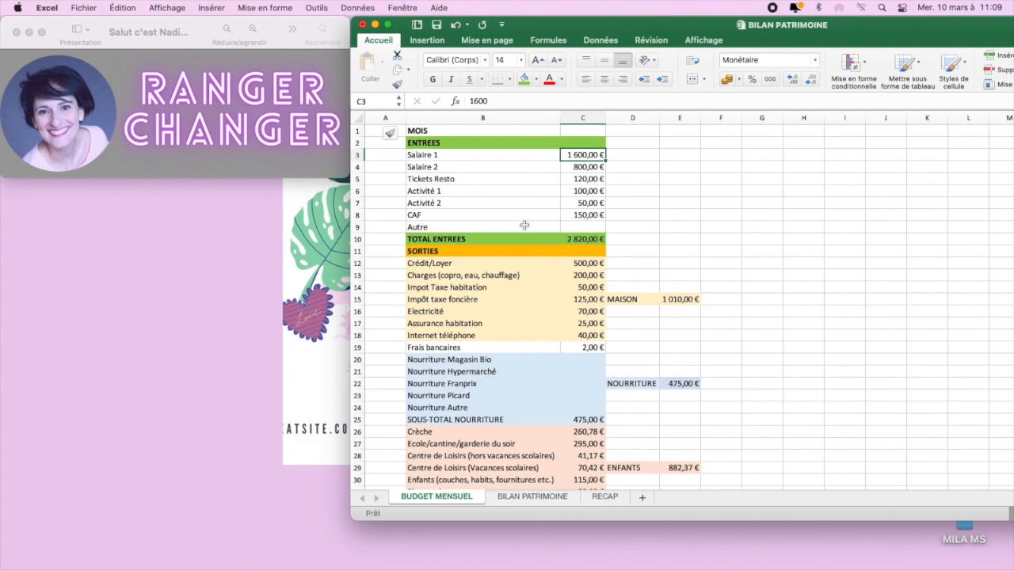
pyautogui.click(581, 228)
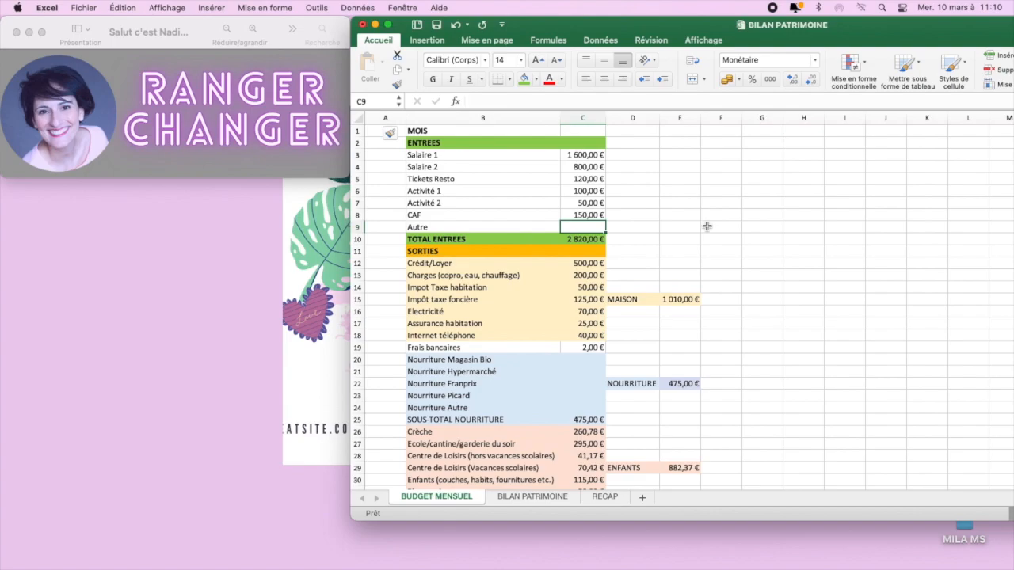
pyautogui.click(440, 227)
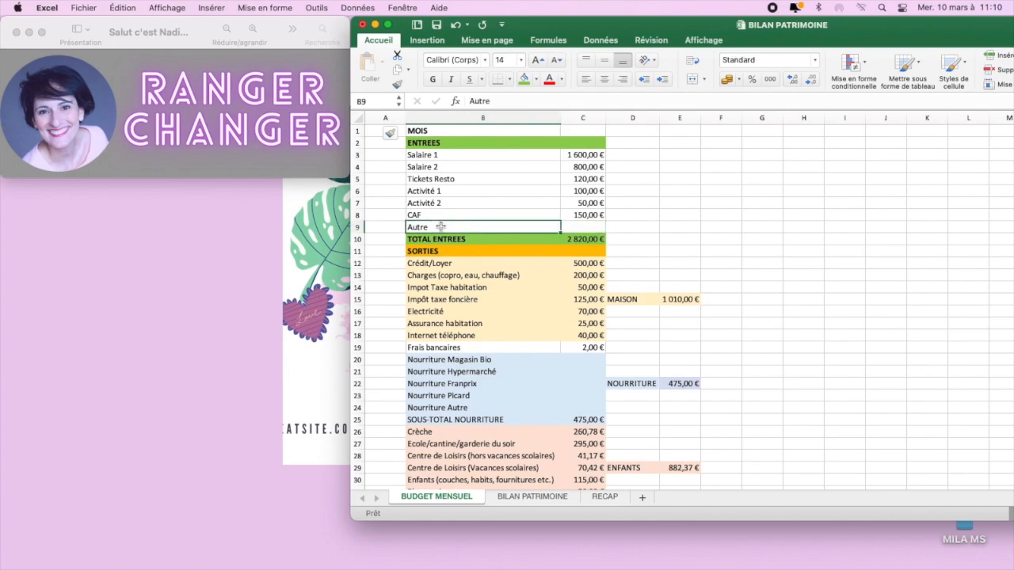
# Clear the TOTAL ENTREES amount in C10 and re-enter it as =somme(C3:C9)
pyautogui.click(590, 239)
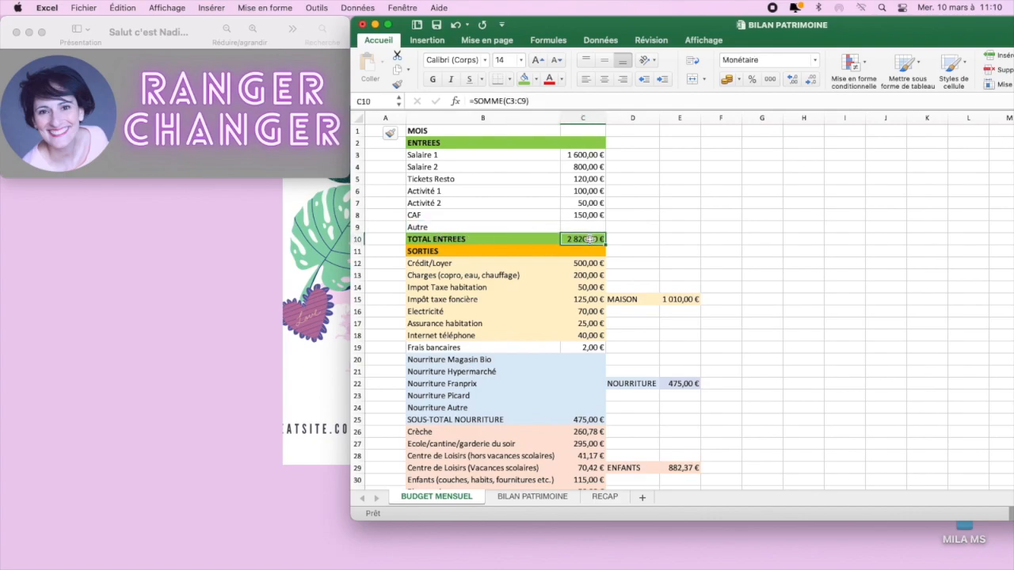
pyautogui.press('Delete')
pyautogui.write('=so')
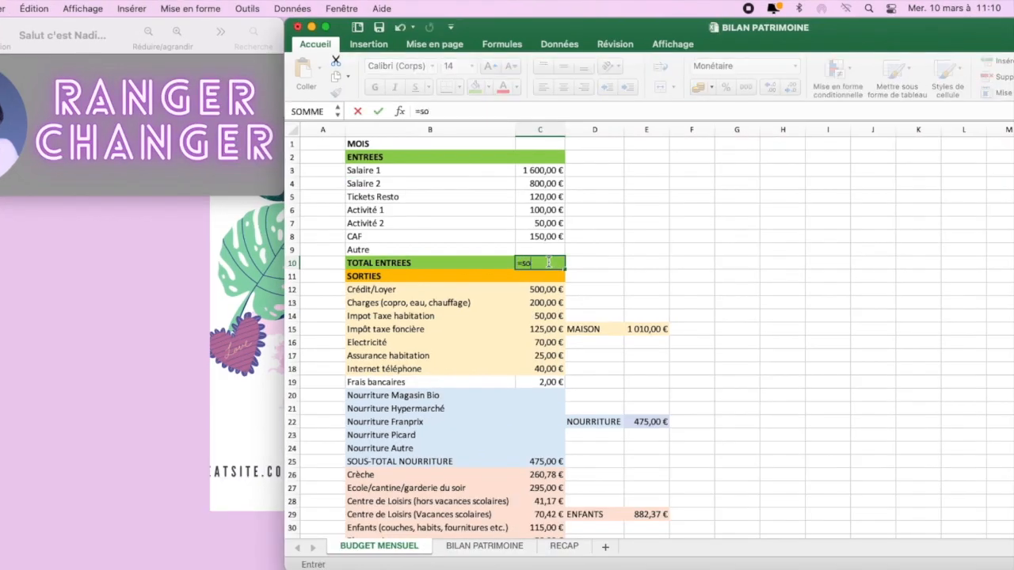
pyautogui.write('mme(')
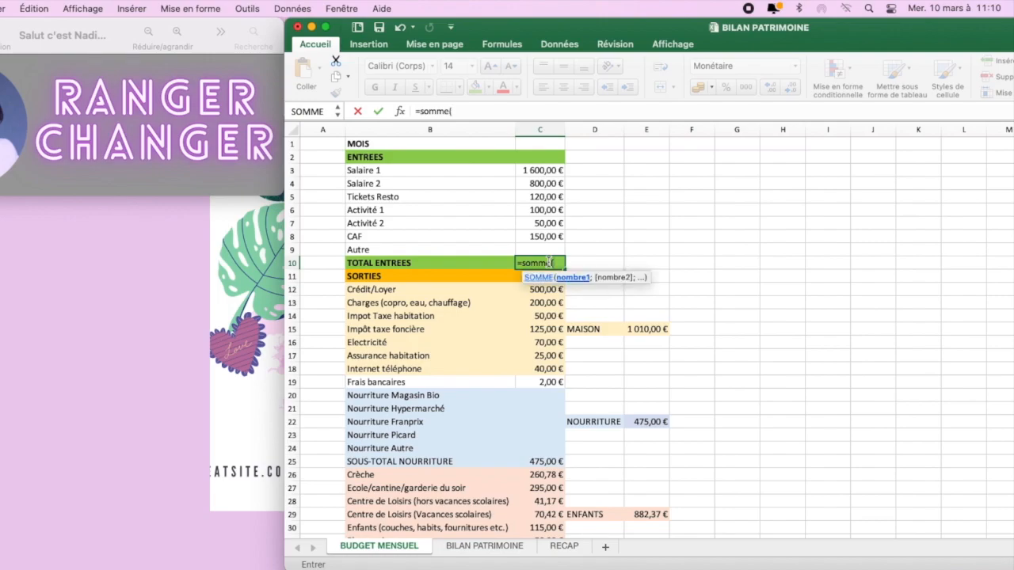
pyautogui.click(555, 248)
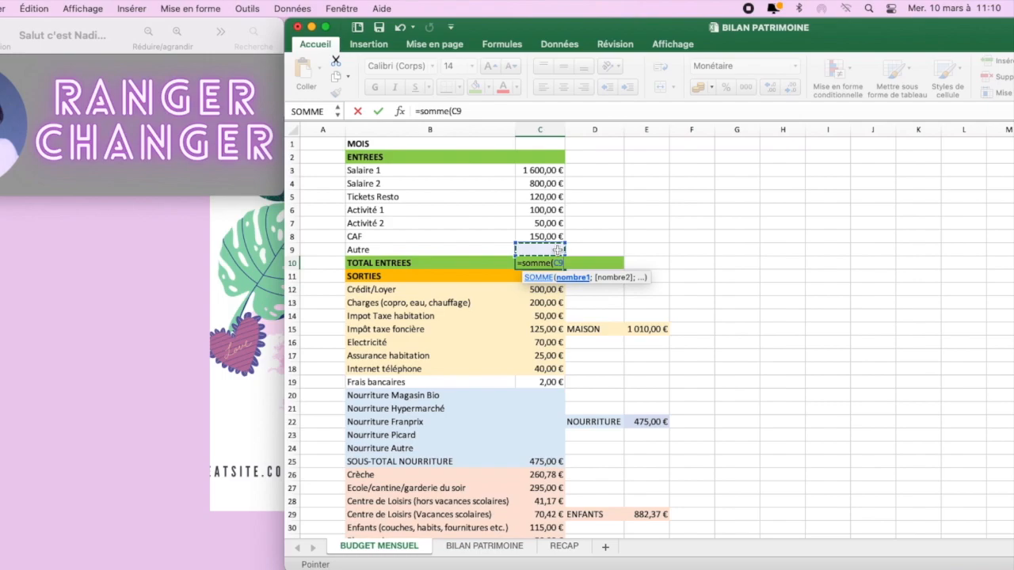
pyautogui.moveTo(557, 244); pyautogui.dragTo(545, 171)
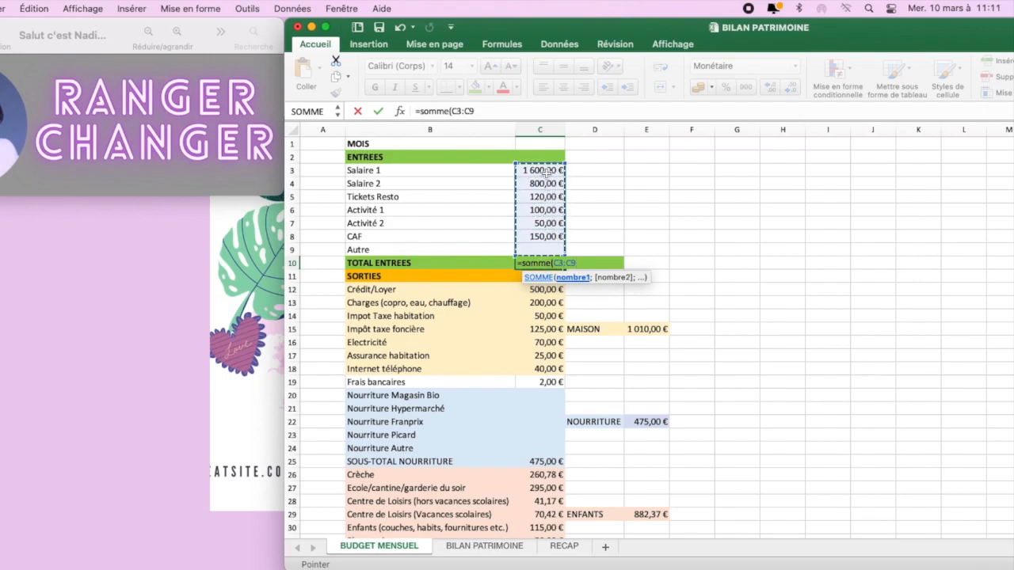
pyautogui.write(')')
pyautogui.press('Return')
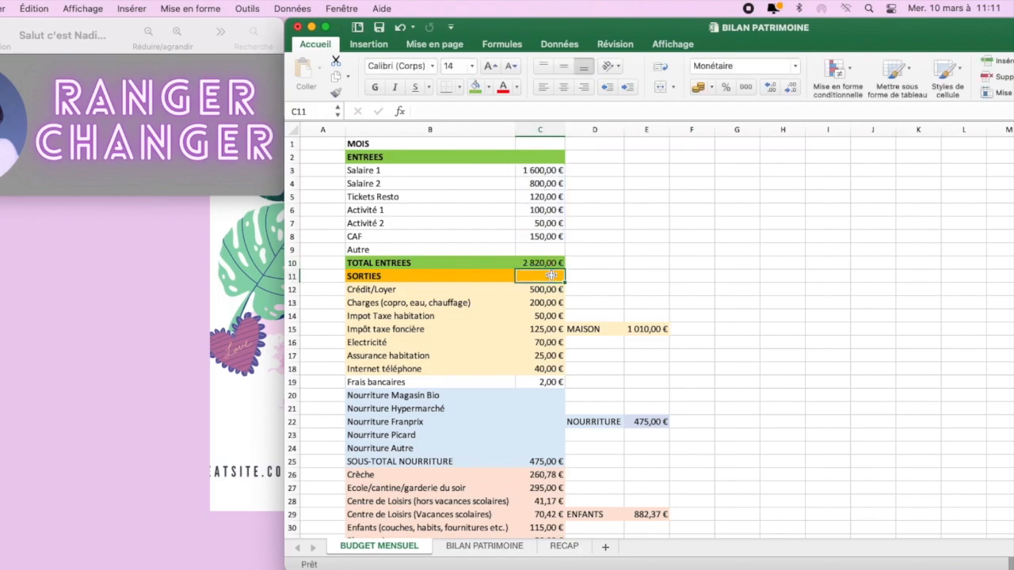
# Bring the whole sheet window into view and check the sum of the income amounts in C3:C8 against TOTAL ENTREES
pyautogui.moveTo(839, 45); pyautogui.dragTo(632, 39)
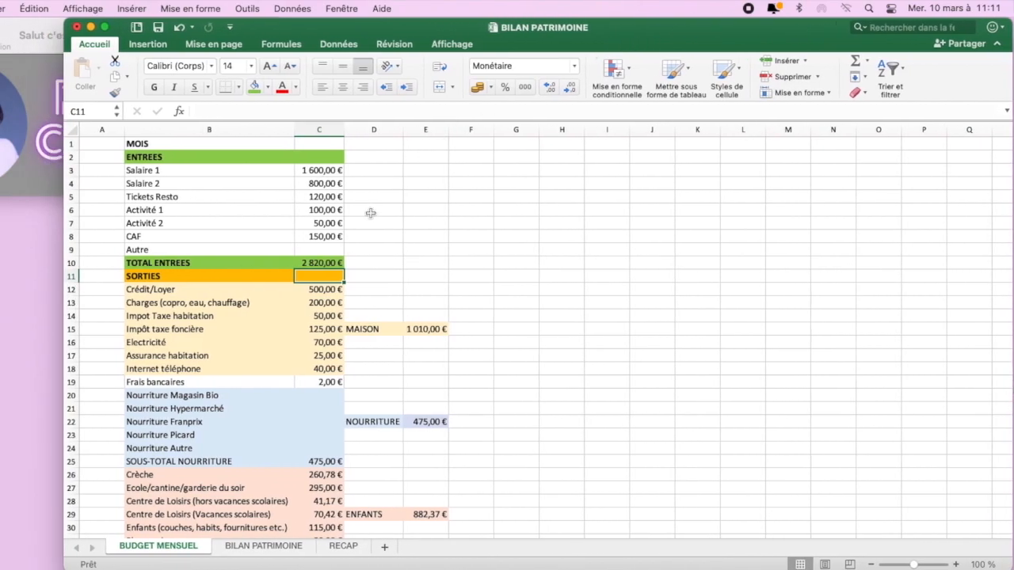
pyautogui.click(325, 170)
pyautogui.moveTo(325, 171); pyautogui.dragTo(332, 236)
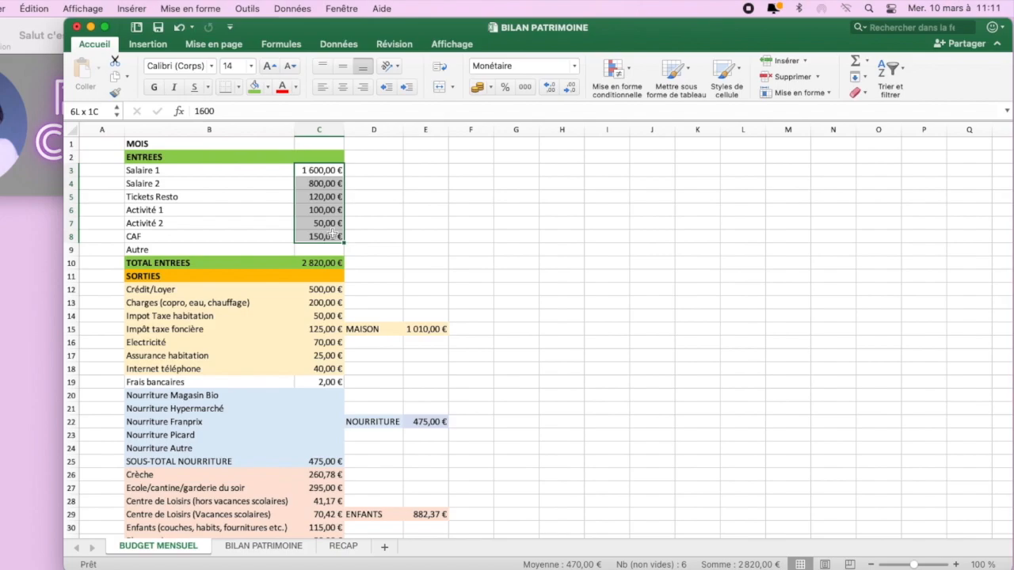
pyautogui.moveTo(332, 233); pyautogui.dragTo(332, 236)
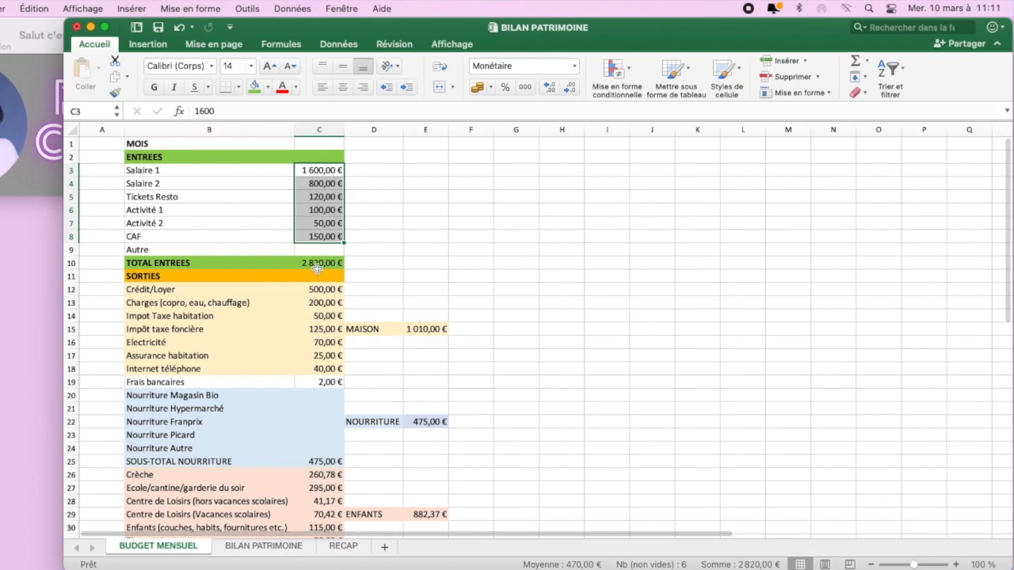
pyautogui.click(392, 267)
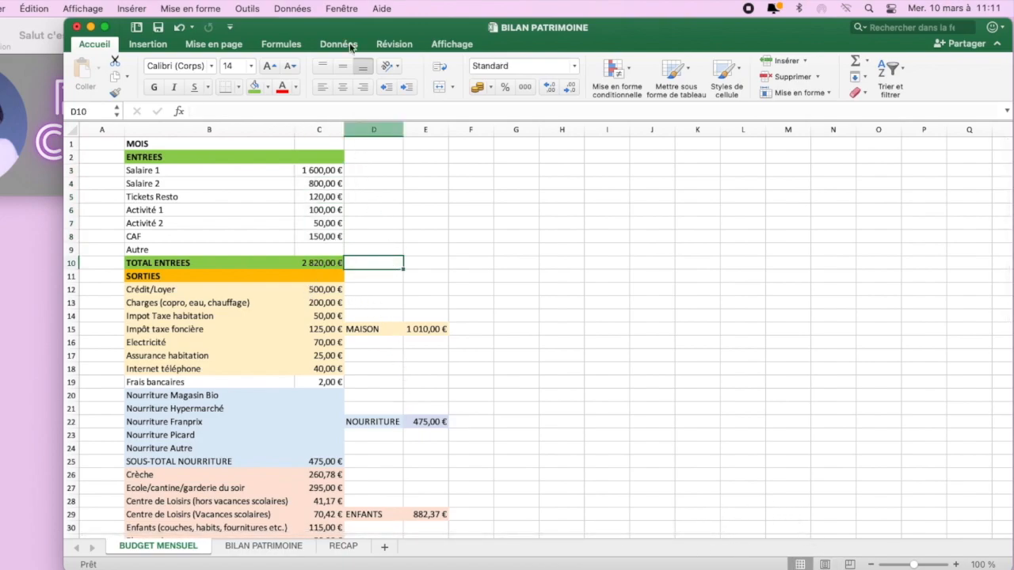
pyautogui.moveTo(353, 26); pyautogui.dragTo(425, 26)
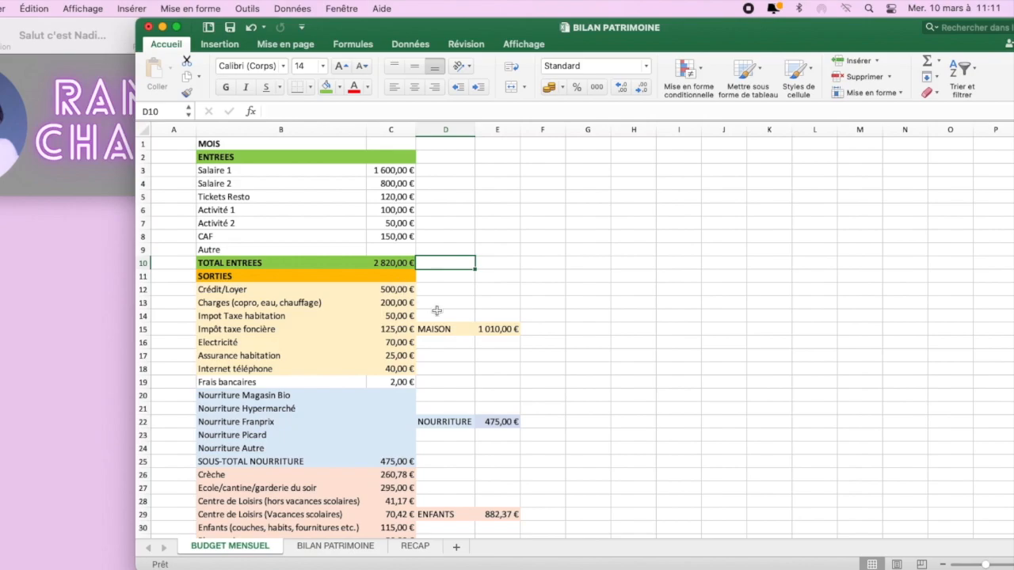
# Replace the SORTIES heading in B11 with BESOINS, matching the TOTAL BESOINS label at the end of the expenses
pyautogui.scroll(-5, 436, 310)
pyautogui.scroll(-10, 436, 311)
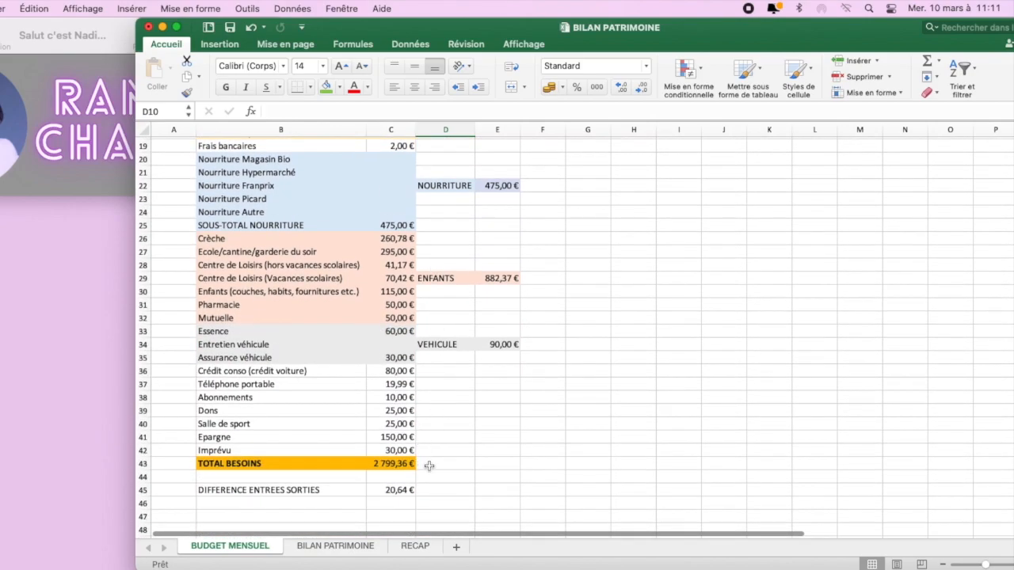
pyautogui.scroll(5, 457, 467)
pyautogui.scroll(6, 458, 467)
pyautogui.scroll(3, 454, 466)
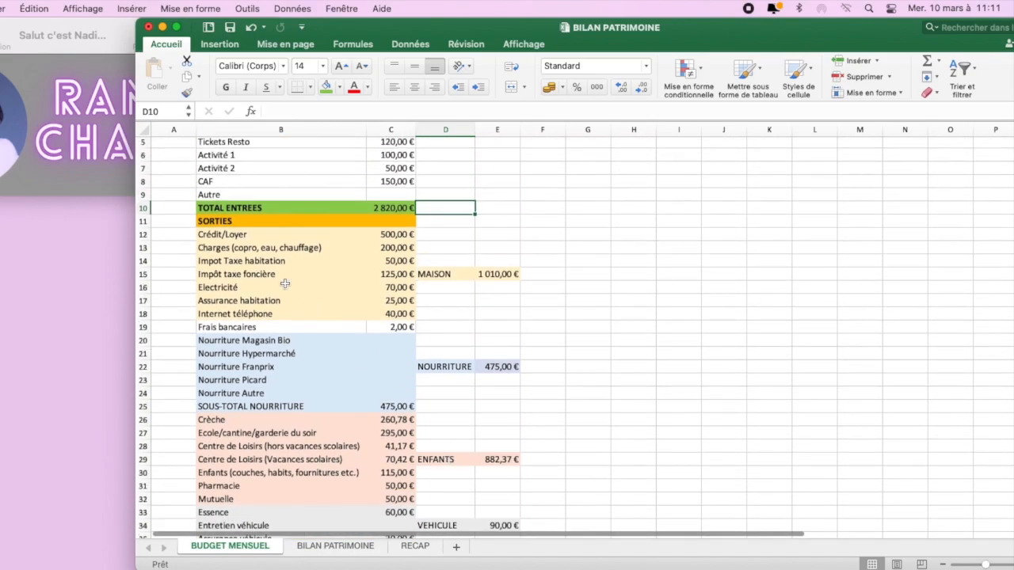
pyautogui.click(208, 220)
pyautogui.write('B')
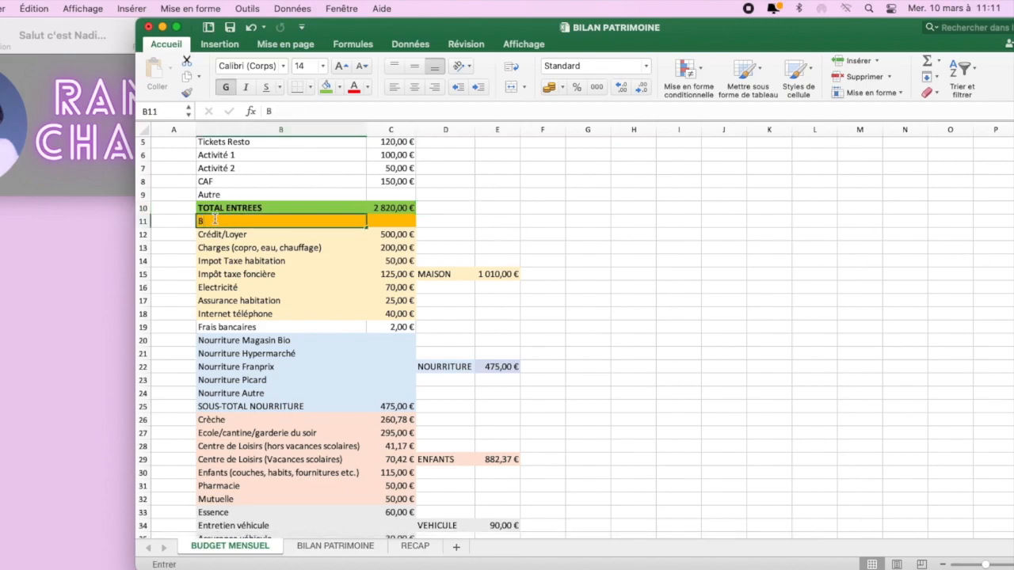
pyautogui.write('ESOINS')
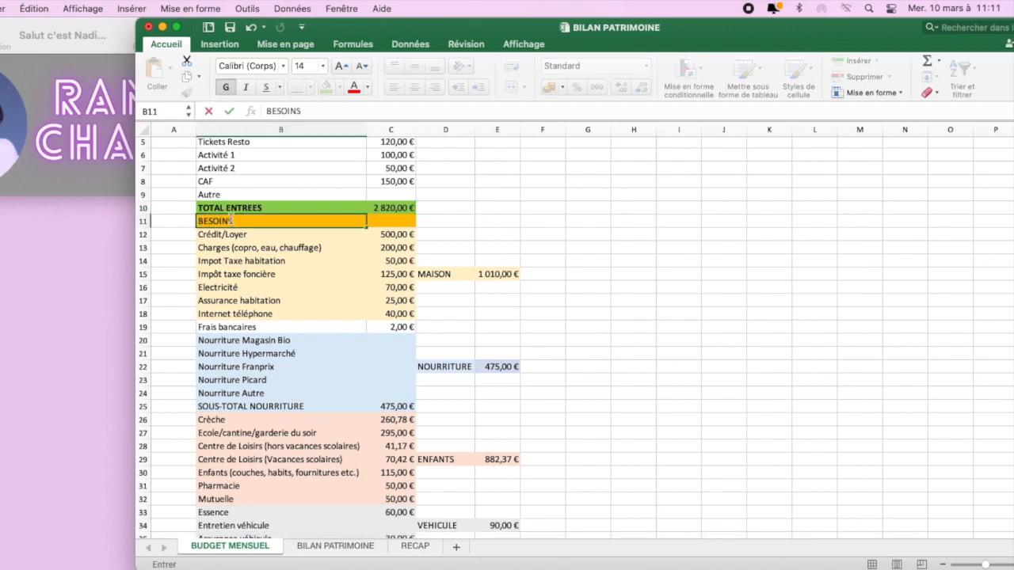
pyautogui.moveTo(260, 248); pyautogui.dragTo(266, 261)
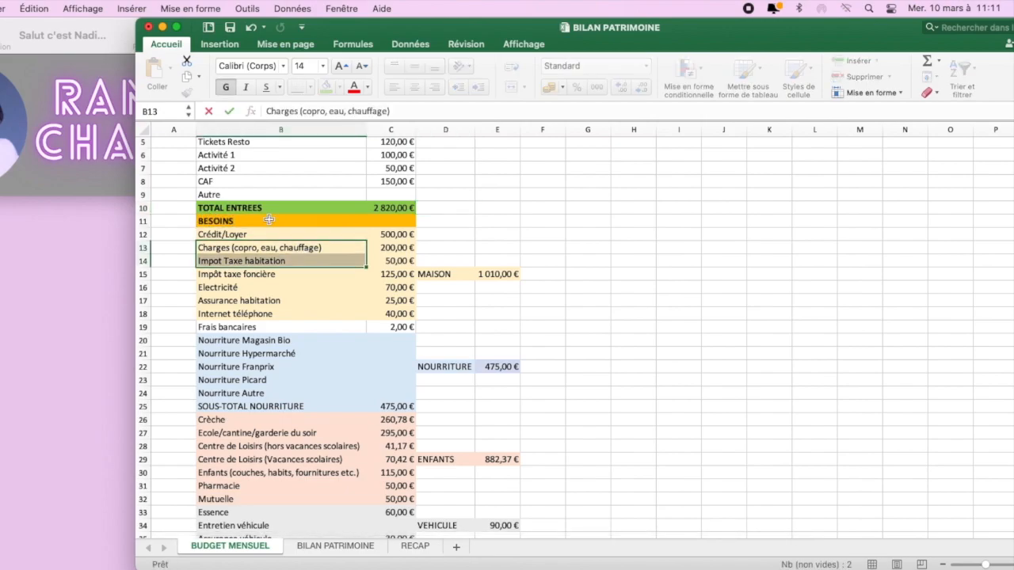
pyautogui.click(440, 238)
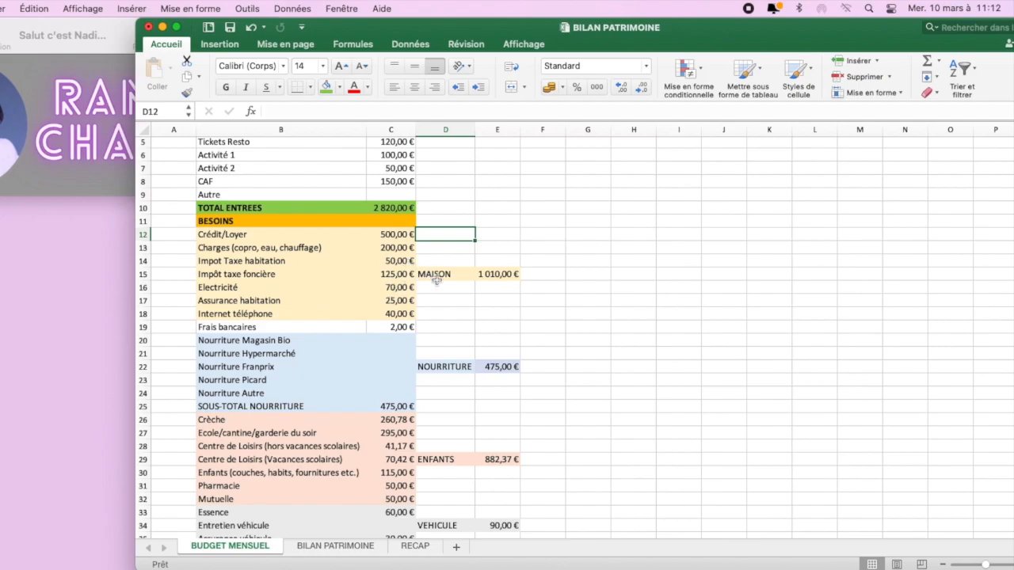
# Review the coloured expense categories and check the sum of the children's costs in C26:C32 against the ENFANTS subtotal
pyautogui.scroll(3, 576, 371)
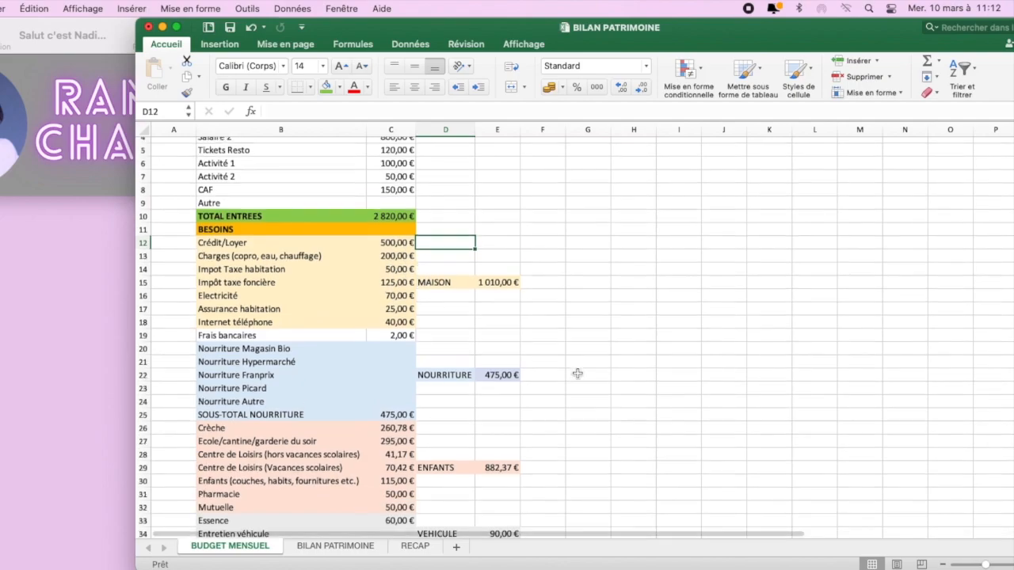
pyautogui.scroll(-4, 575, 373)
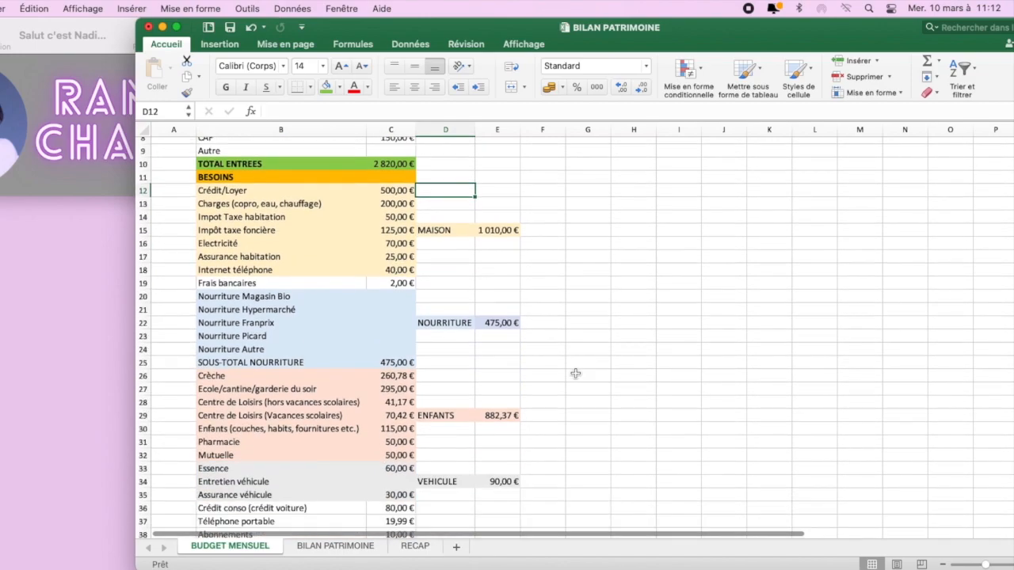
pyautogui.scroll(1, 428, 270)
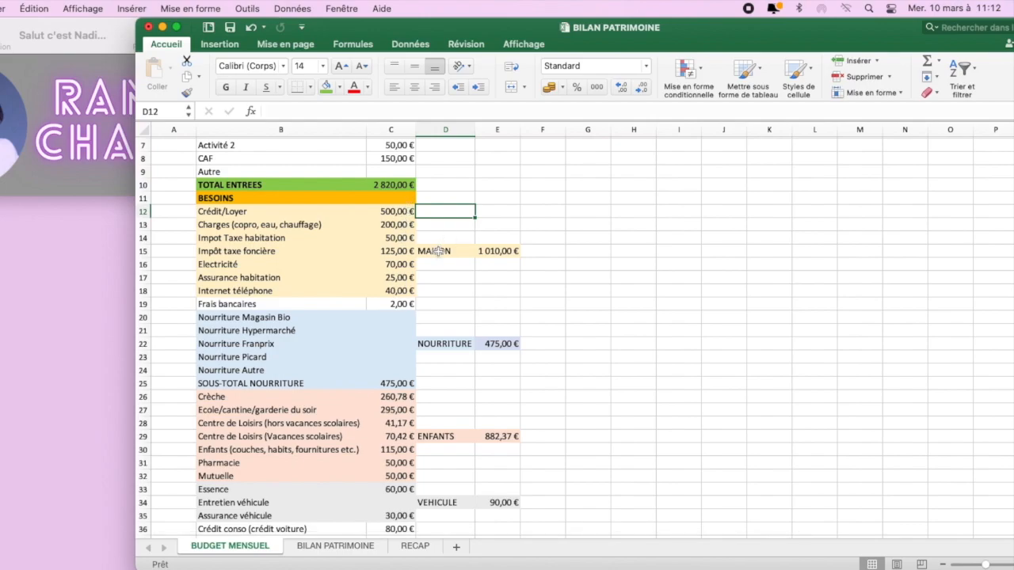
pyautogui.scroll(-3, 433, 336)
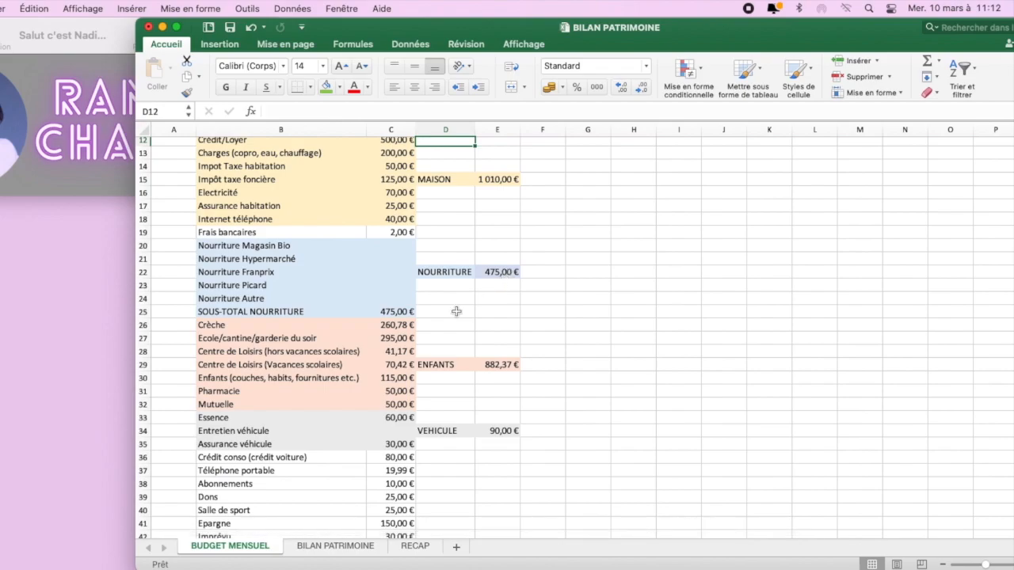
pyautogui.scroll(-2, 392, 319)
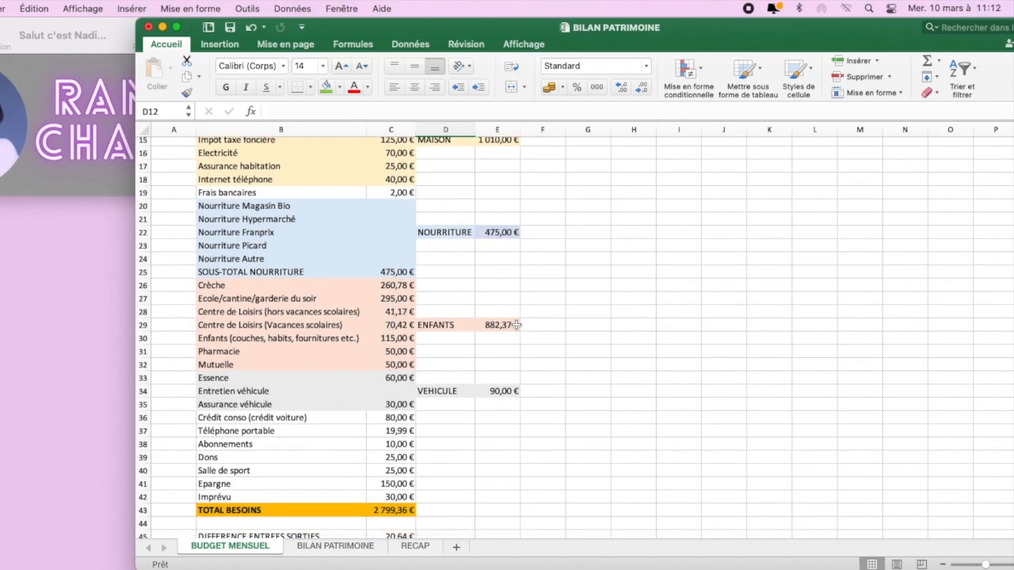
pyautogui.moveTo(400, 290); pyautogui.dragTo(408, 358)
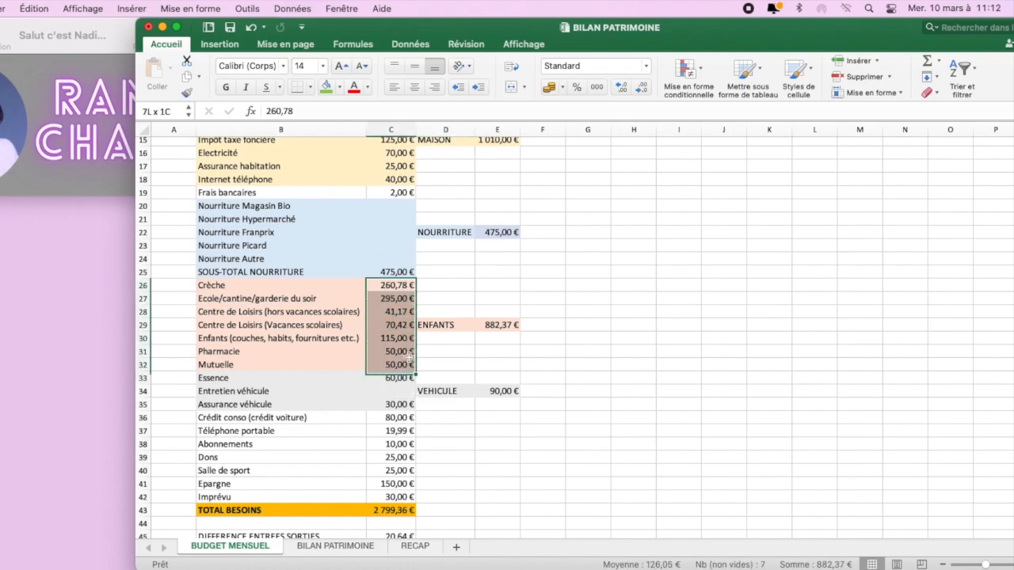
pyautogui.click(559, 366)
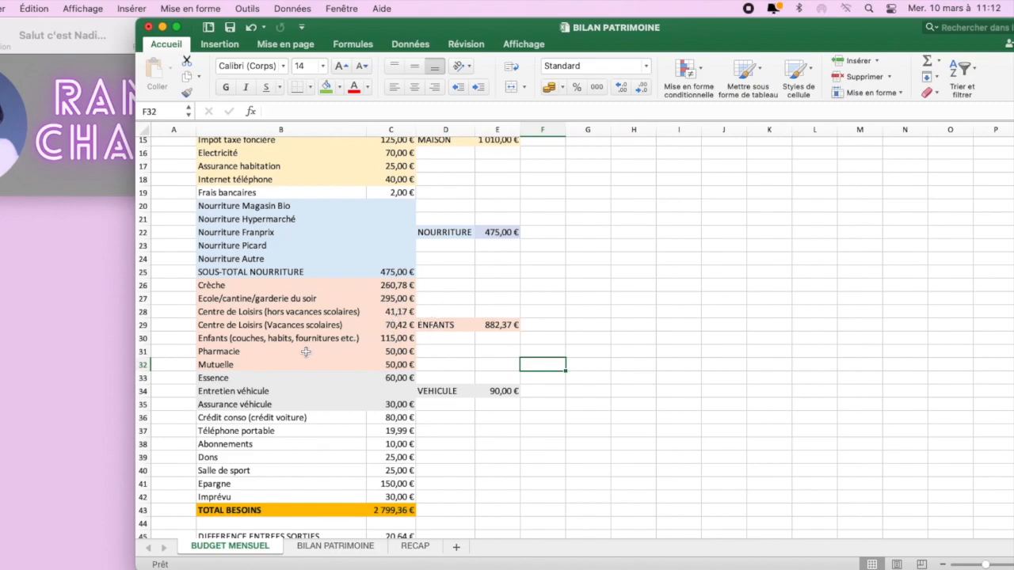
# Review the income and expense rows and check that the TOTAL BESOINS formula in C43 sums C12:C42
pyautogui.scroll(-3, 481, 388)
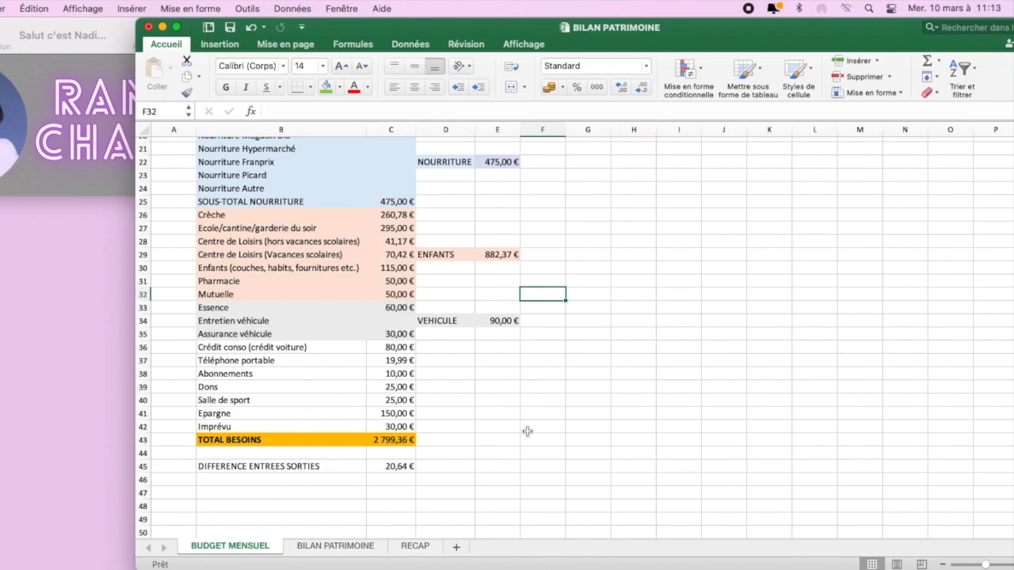
pyautogui.scroll(6, 527, 436)
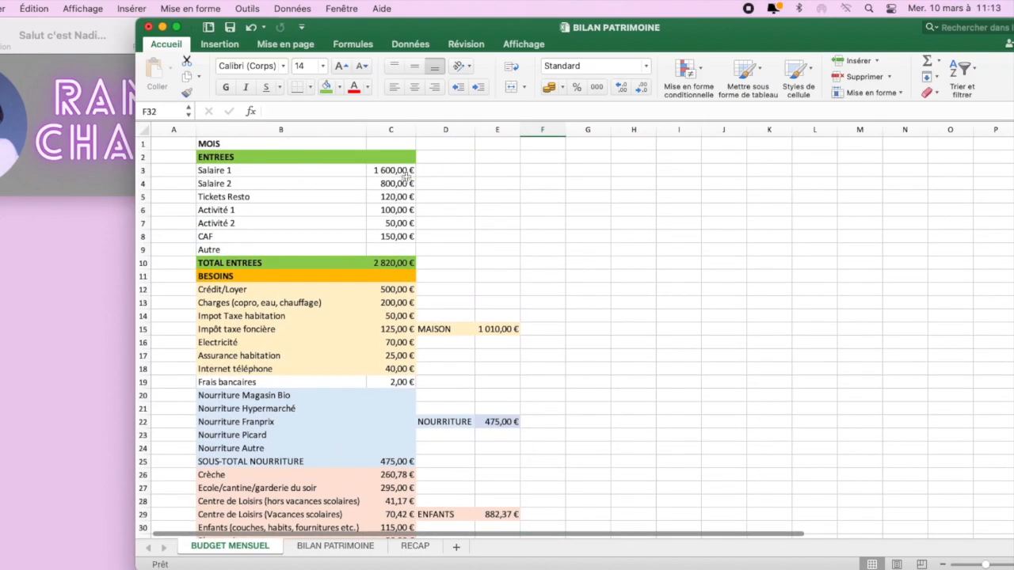
pyautogui.scroll(-3, 565, 317)
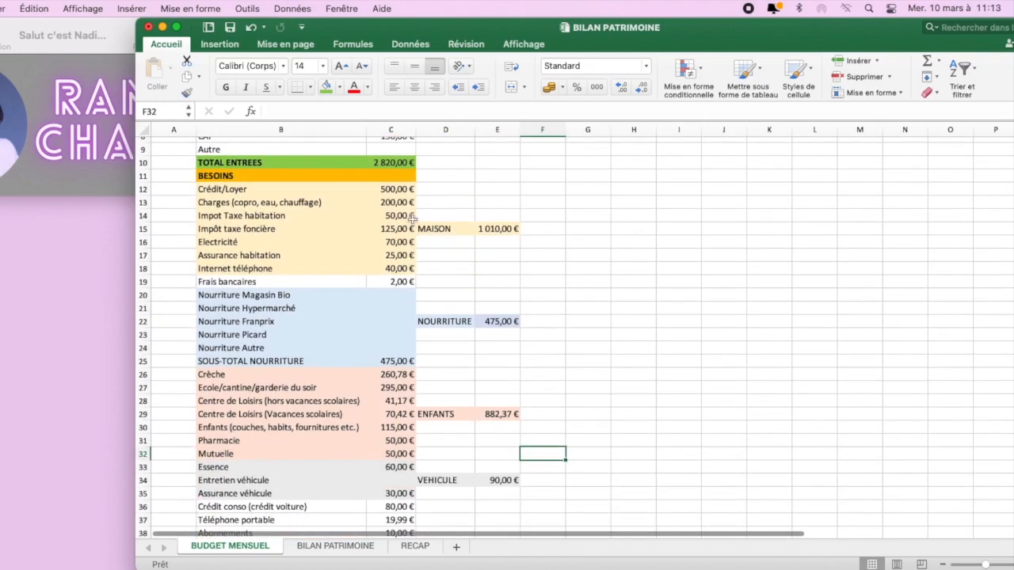
pyautogui.scroll(-3, 550, 367)
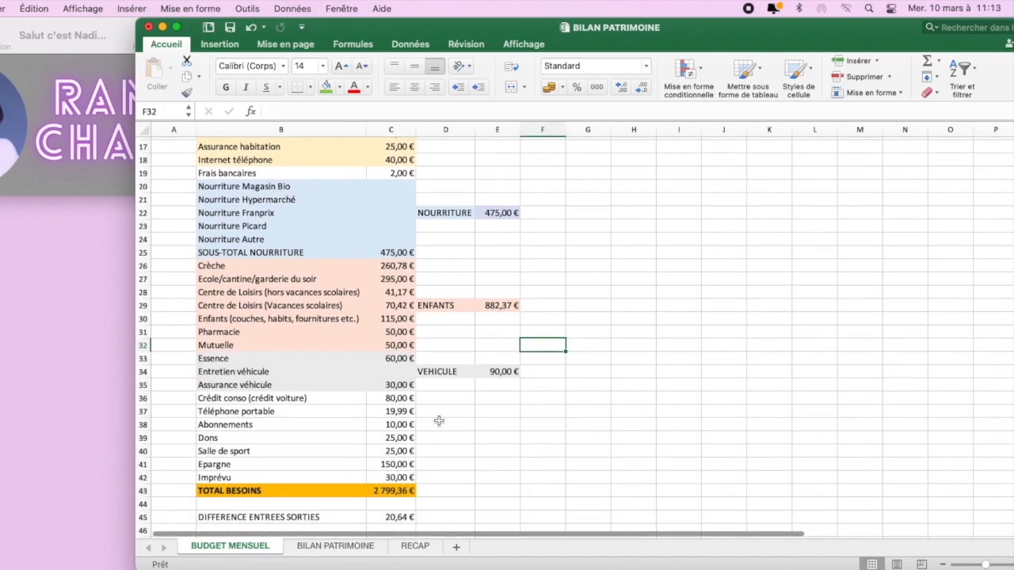
pyautogui.doubleClick(398, 492)
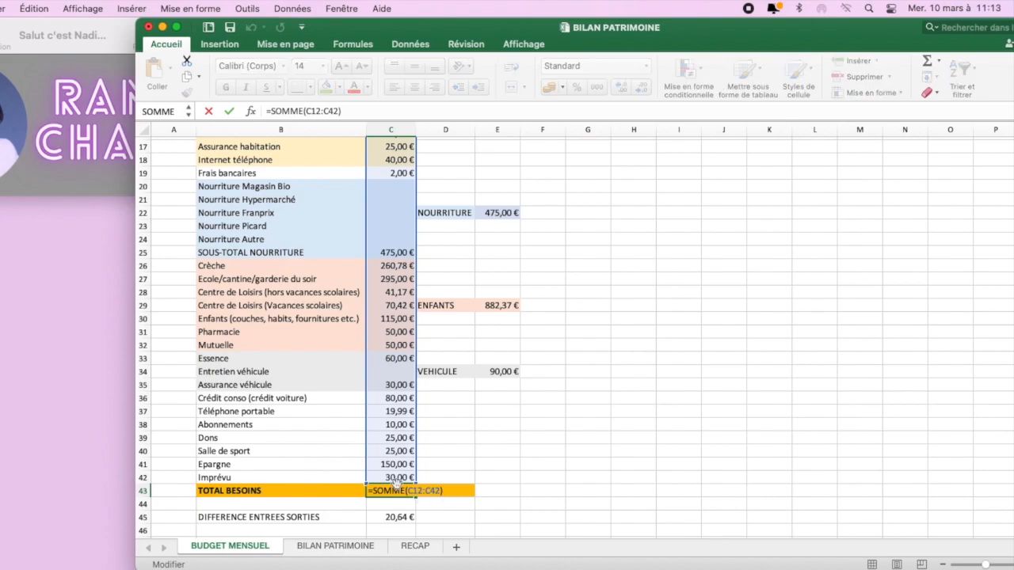
pyautogui.scroll(4, 396, 477)
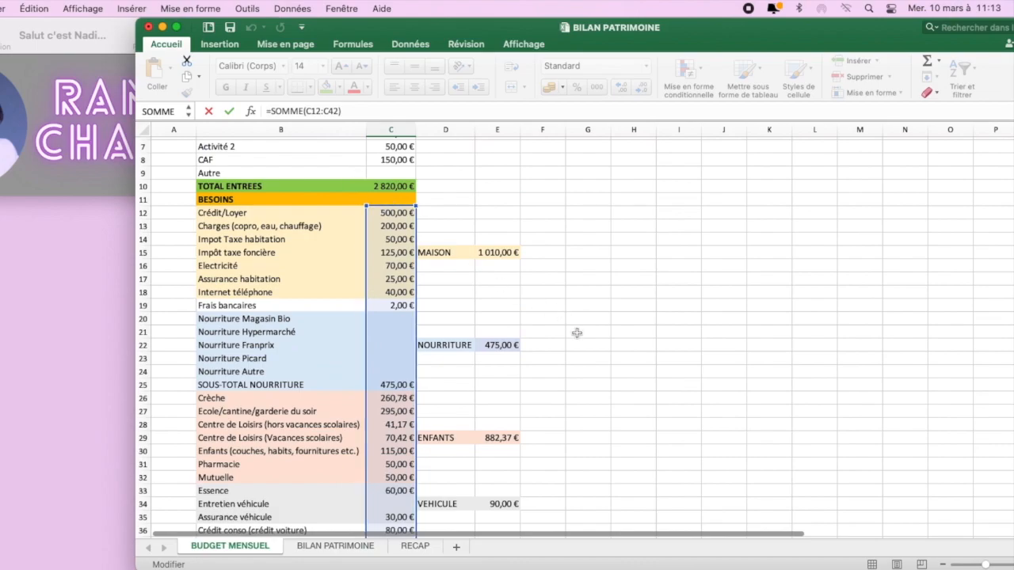
pyautogui.scroll(-6, 607, 369)
pyautogui.press('Return')
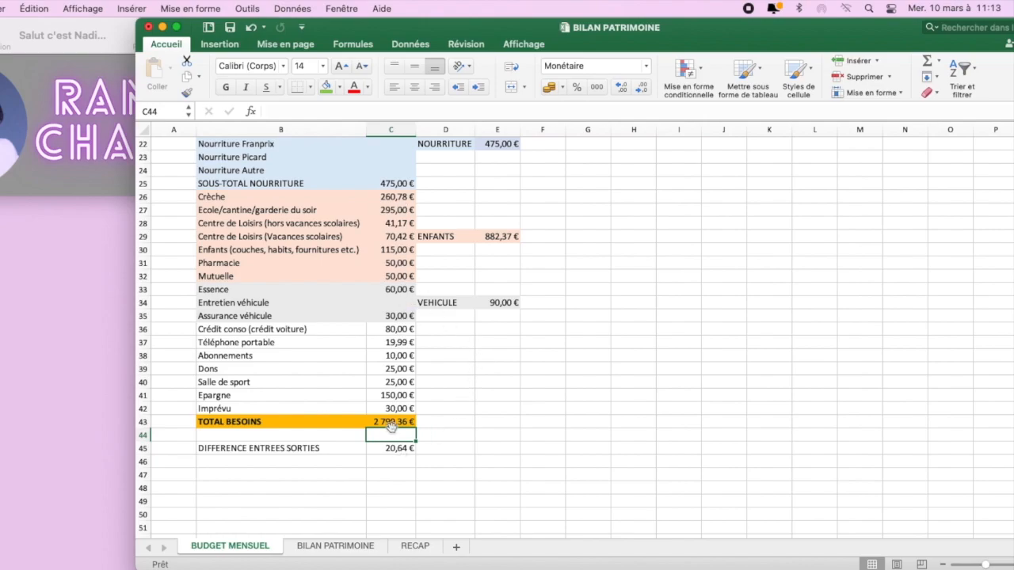
# Extend the TOTAL BESOINS label in B43 to read TOTAL BESOINS/ dépenses
pyautogui.doubleClick(288, 422)
pyautogui.write('/ de')
pyautogui.press('BackSpace')
pyautogui.press('BackSpace')
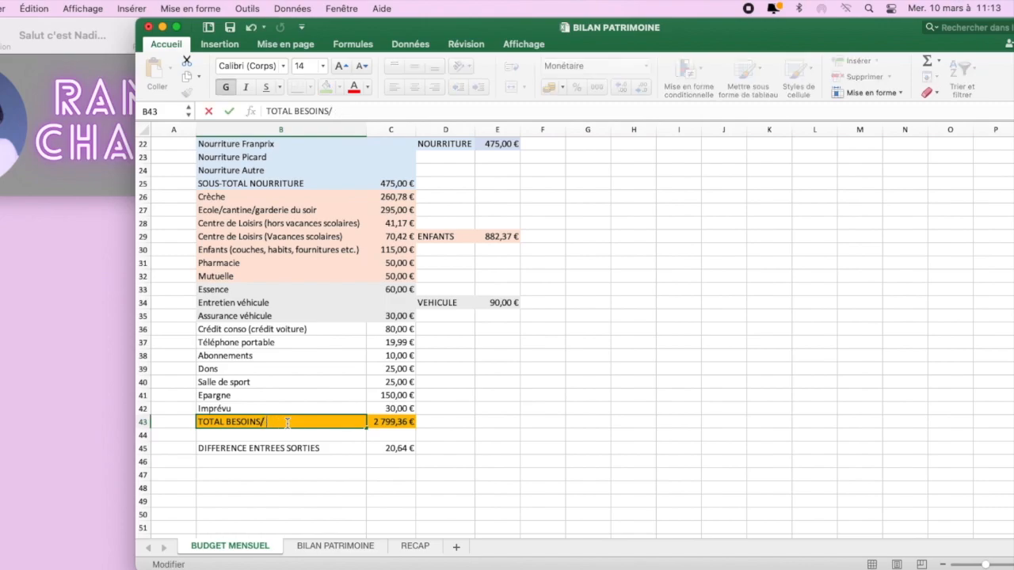
pyautogui.write('dépenses')
pyautogui.press('Return')
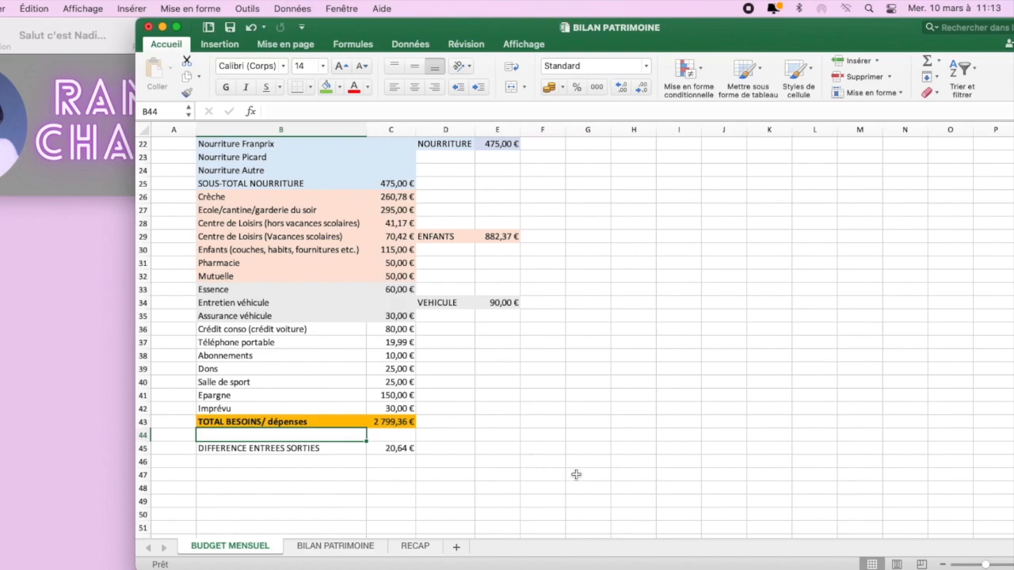
# Check the DIFFERENCE ENTREES SORTIES formula in C45 against both totals, and look at the Epargne and Imprévu amounts
pyautogui.scroll(5, 571, 473)
pyautogui.scroll(2, 572, 473)
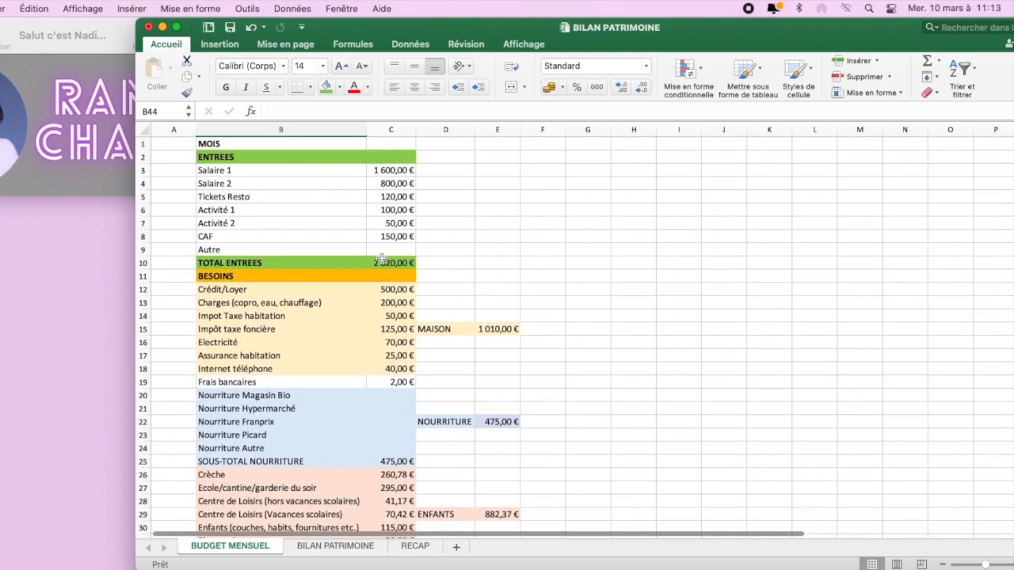
pyautogui.scroll(-8, 665, 458)
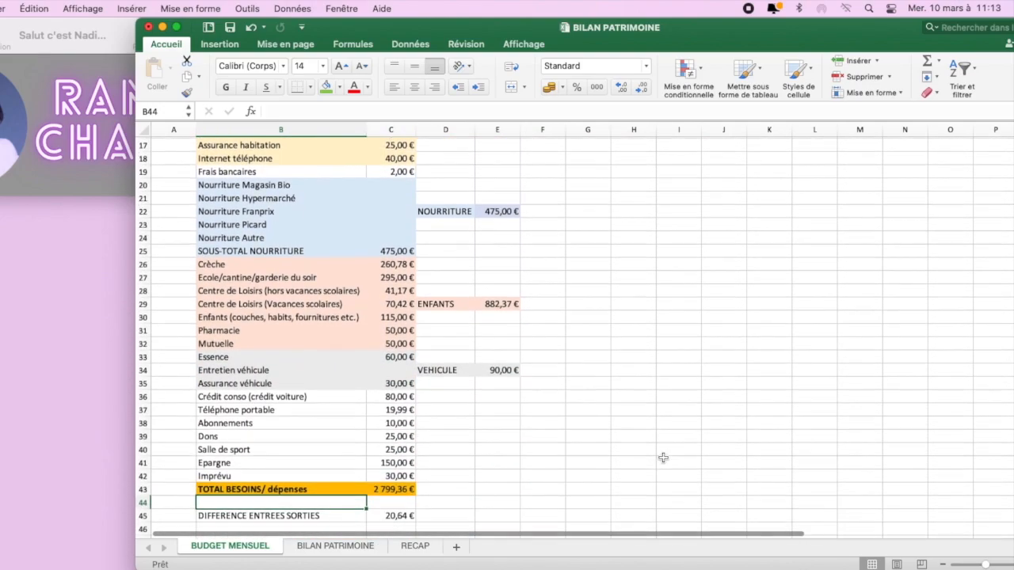
pyautogui.doubleClick(393, 420)
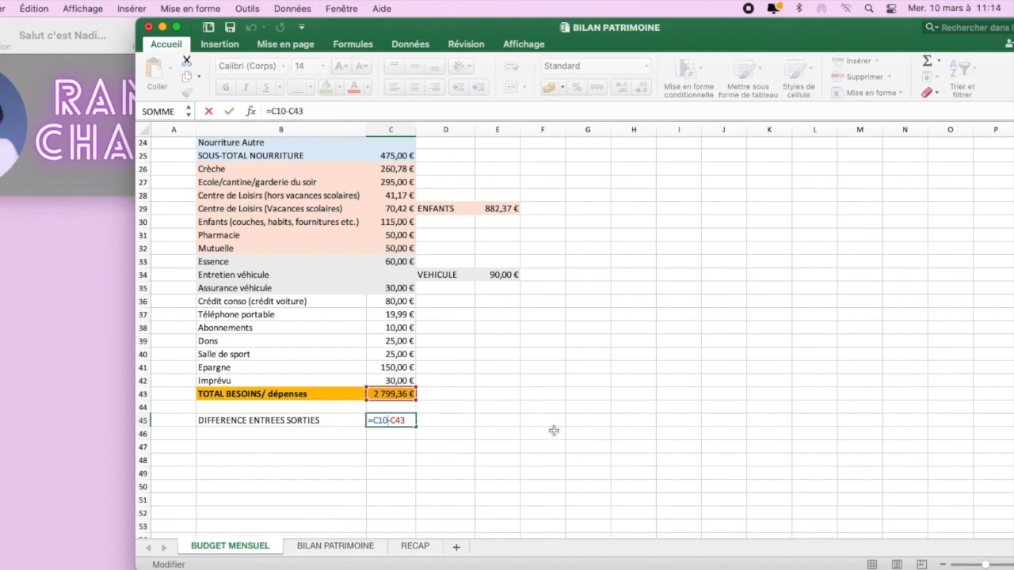
pyautogui.scroll(6, 565, 415)
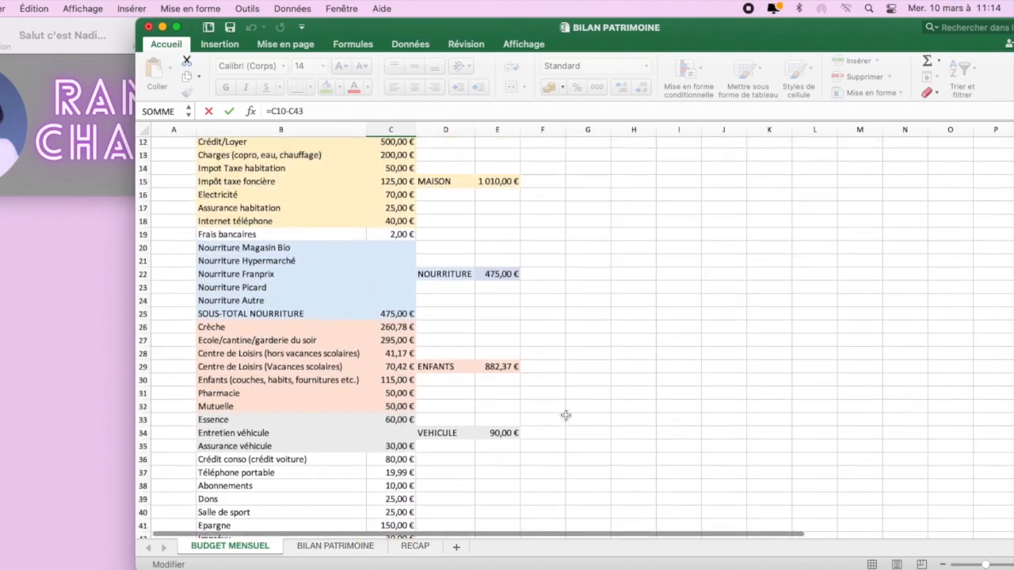
pyautogui.scroll(-6, 565, 415)
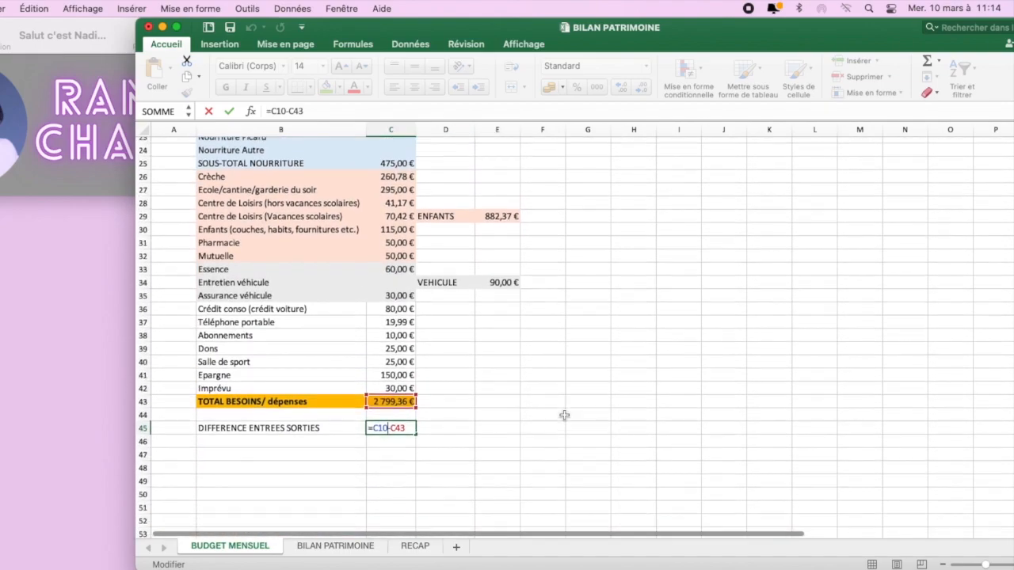
pyautogui.press('Return')
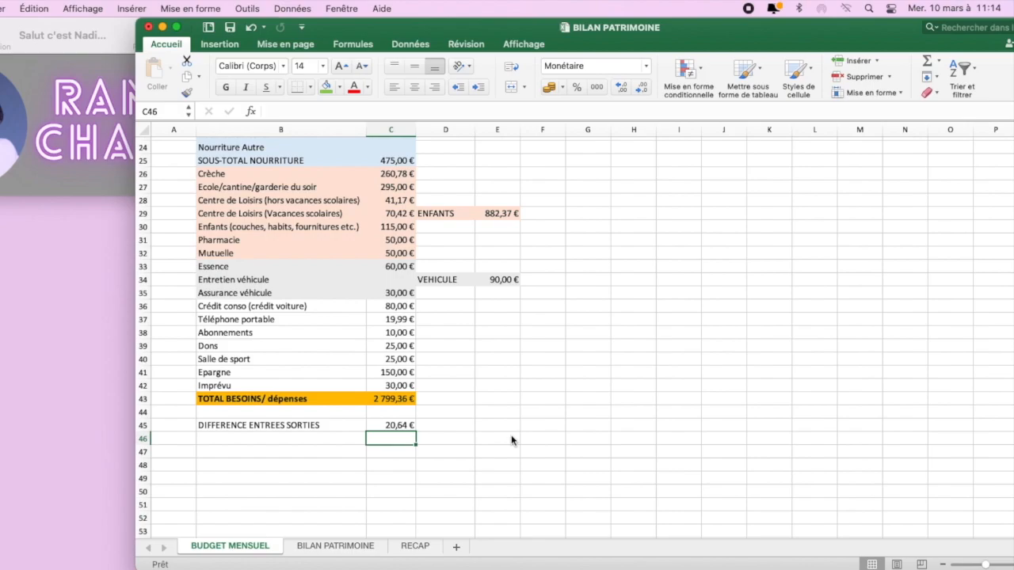
pyautogui.click(394, 374)
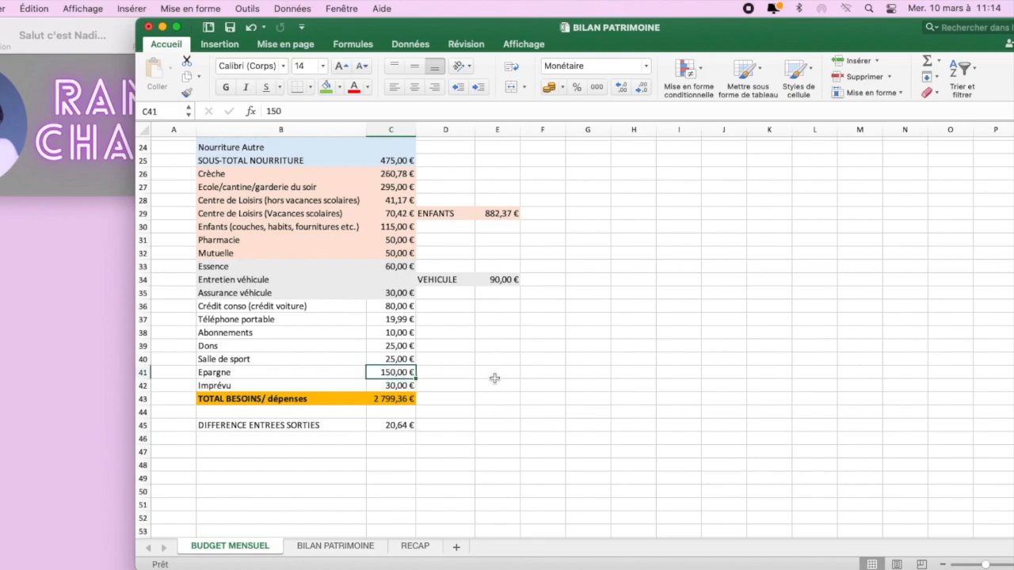
pyautogui.click(408, 387)
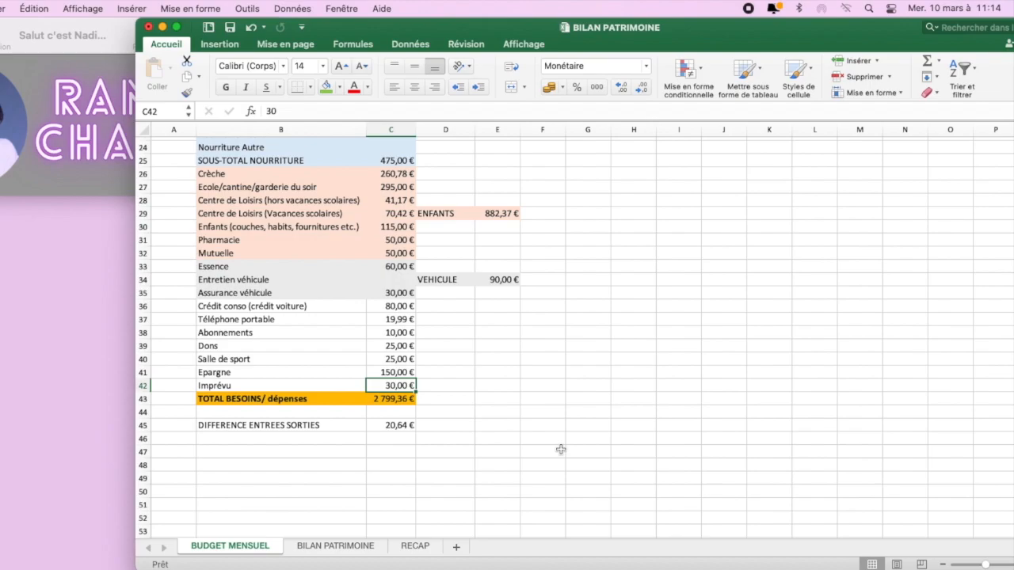
# Compare the Revenus amount in C2 of the BILAN PATRIMOINE sheet with TOTAL ENTREES on BUDGET MENSUEL
pyautogui.click(339, 549)
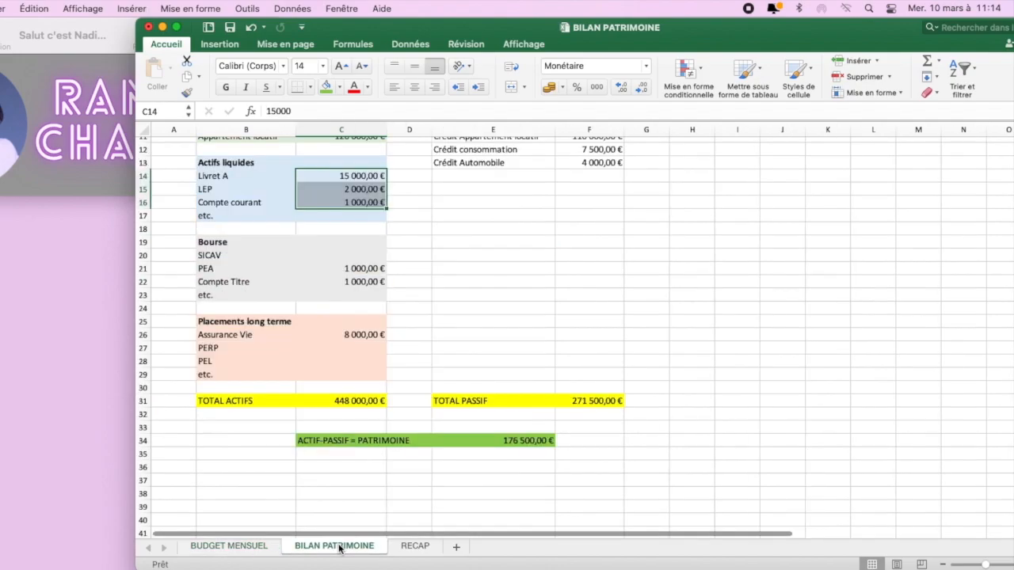
pyautogui.scroll(5, 700, 470)
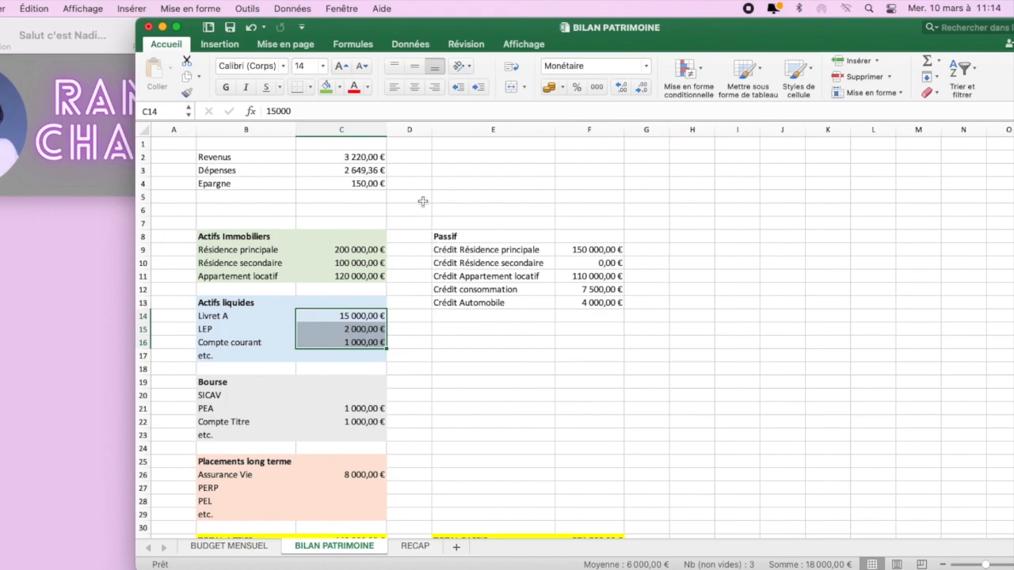
pyautogui.click(377, 158)
pyautogui.click(260, 547)
pyautogui.scroll(8, 362, 398)
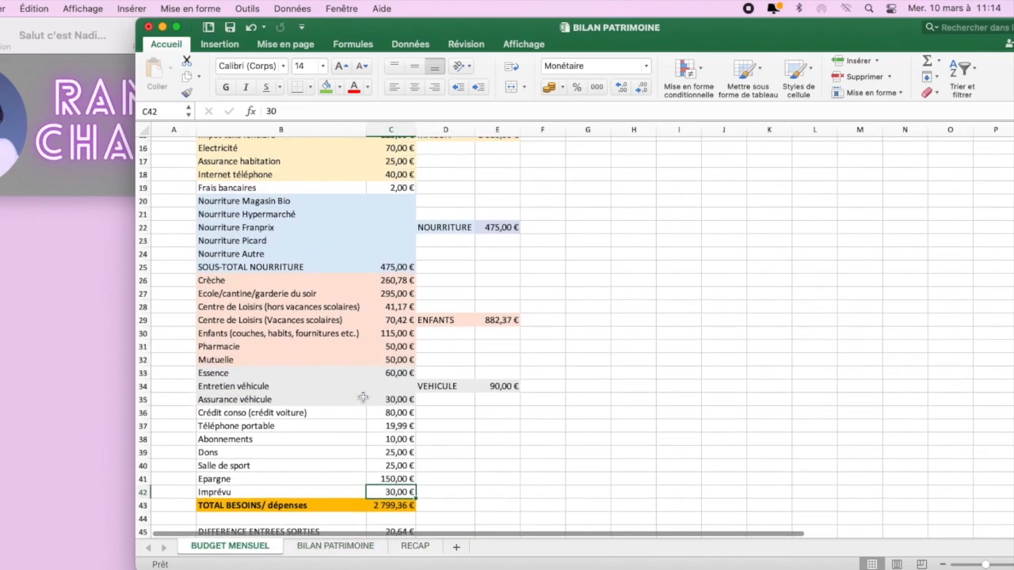
# Set the Revenus amount in C2 of the BILAN PATRIMOINE sheet to 2820
pyautogui.click(351, 547)
pyautogui.write('éléà')
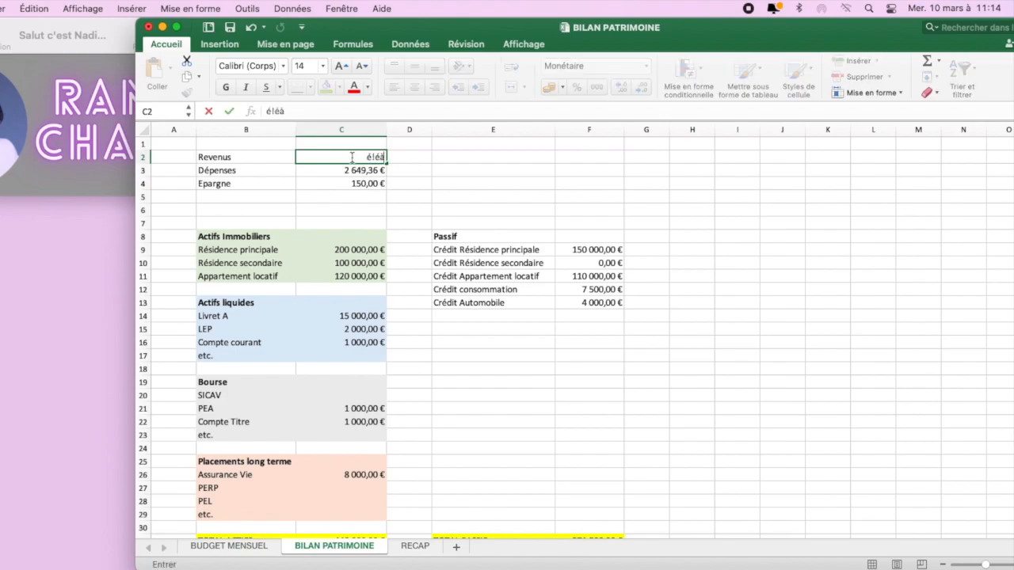
pyautogui.press('Return')
pyautogui.click(365, 154)
pyautogui.doubleClick(366, 156)
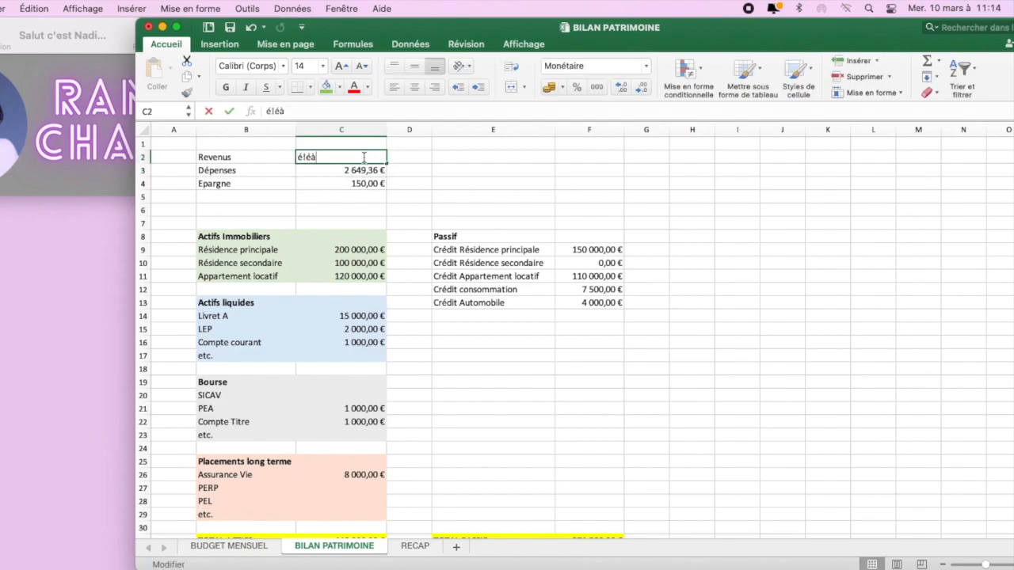
pyautogui.moveTo(364, 158); pyautogui.dragTo(265, 152)
pyautogui.write('2820')
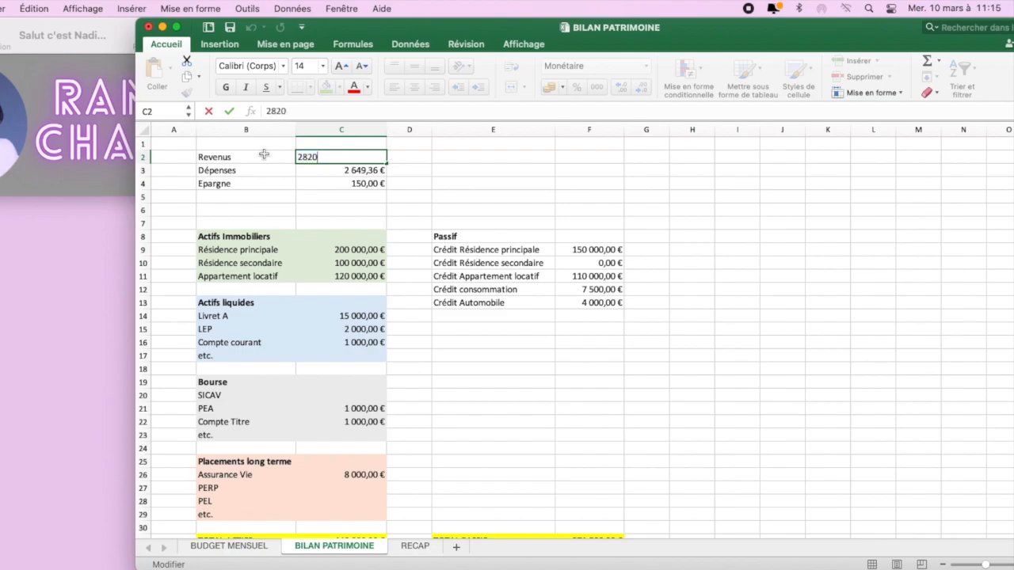
pyautogui.press('Return')
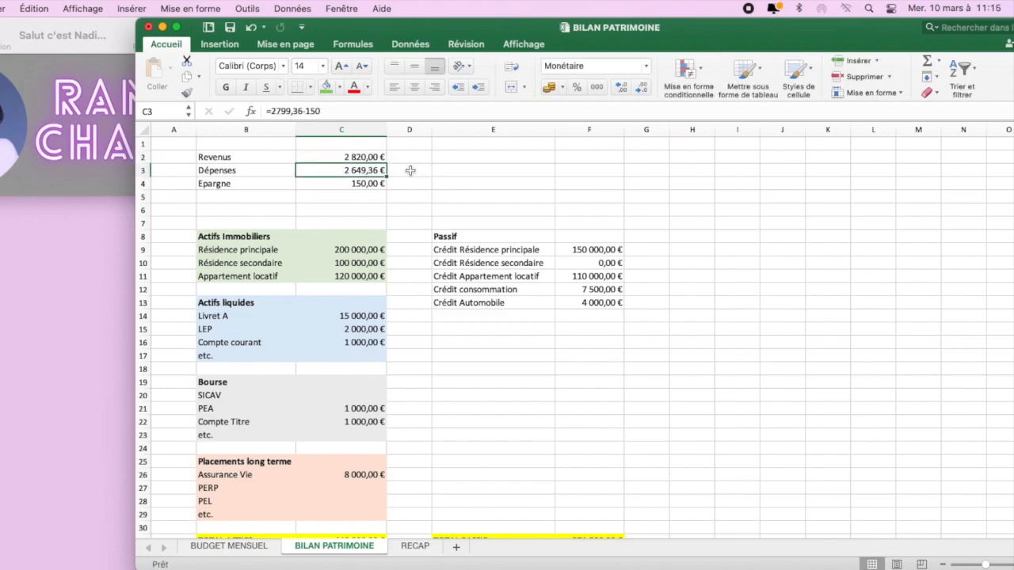
# Look up the total expenses amount and its formula in C43 of the BUDGET MENSUEL sheet
pyautogui.click(253, 553)
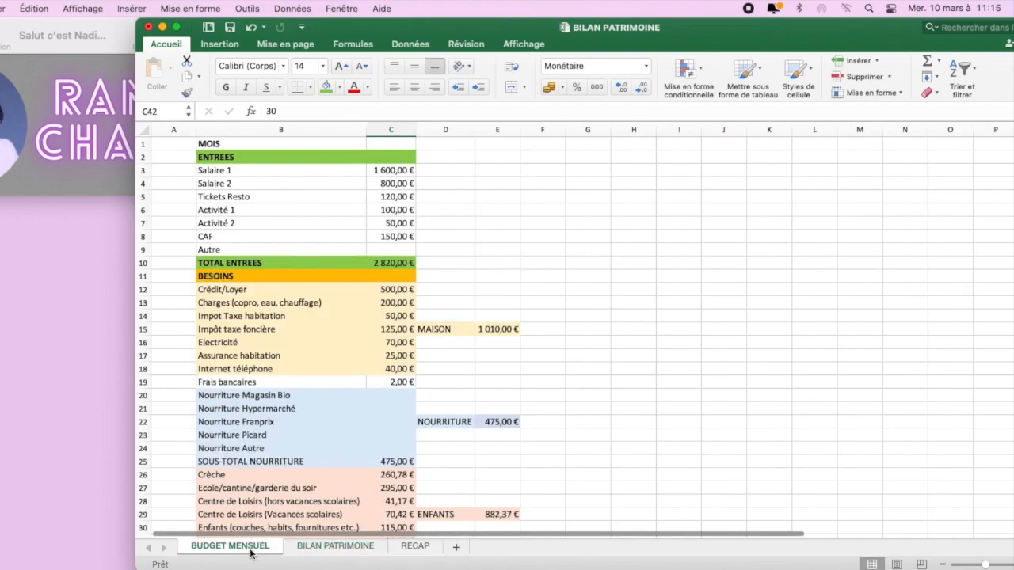
pyautogui.scroll(-8, 333, 469)
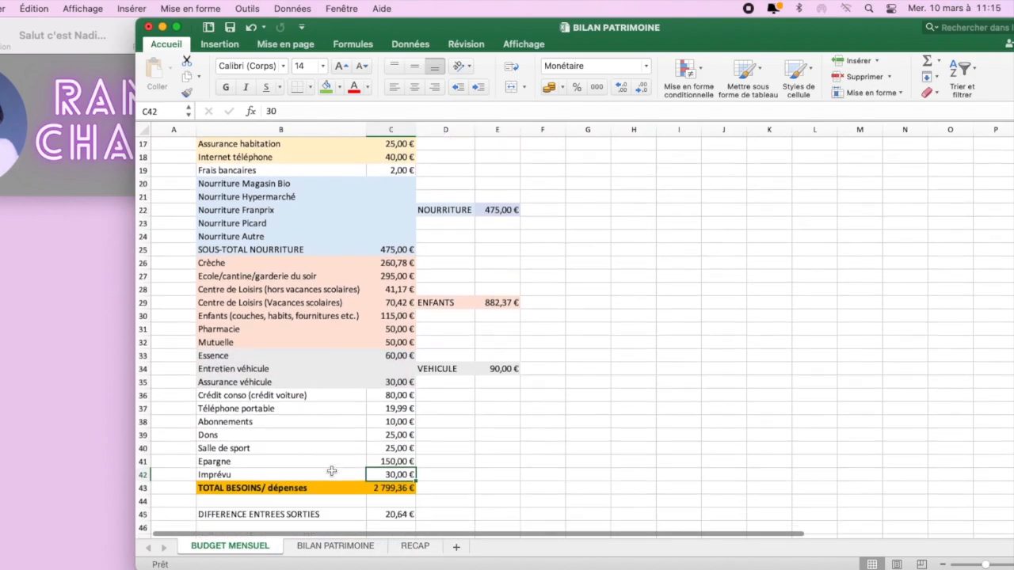
pyautogui.doubleClick(400, 392)
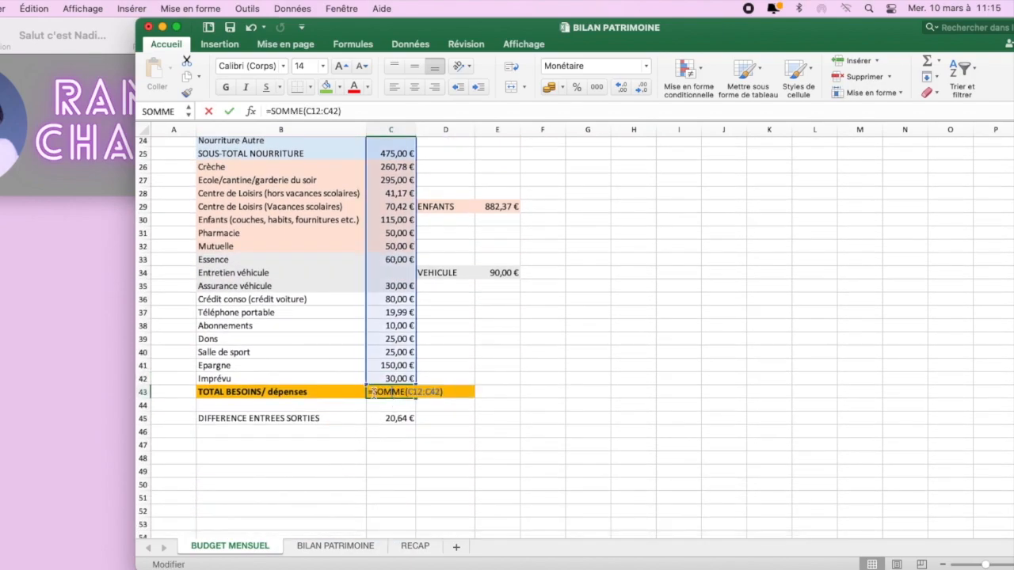
pyautogui.press('Escape')
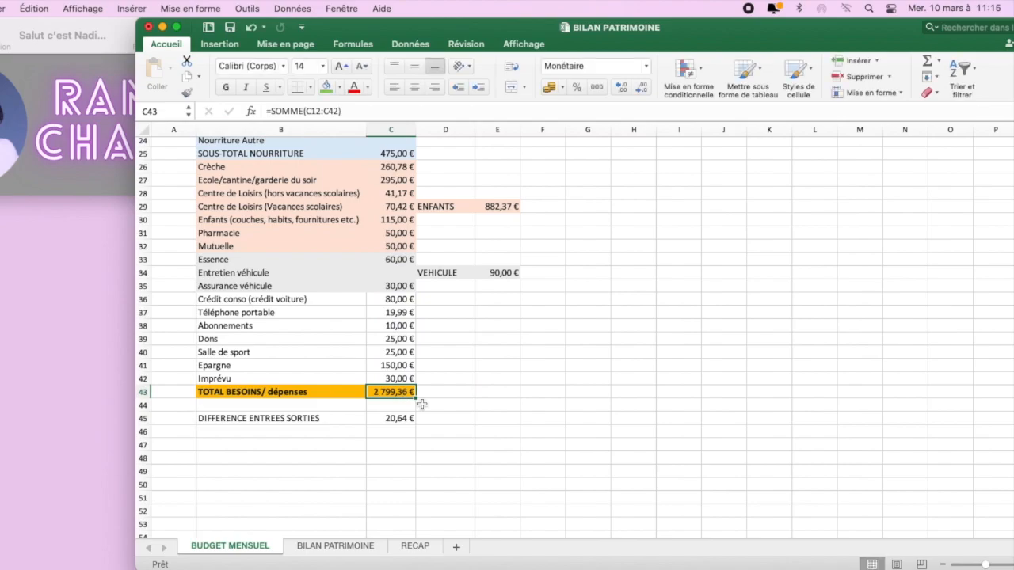
# Replace the Dépenses formula in C3 of the BILAN PATRIMOINE sheet with the amount 2799,36
pyautogui.click(334, 545)
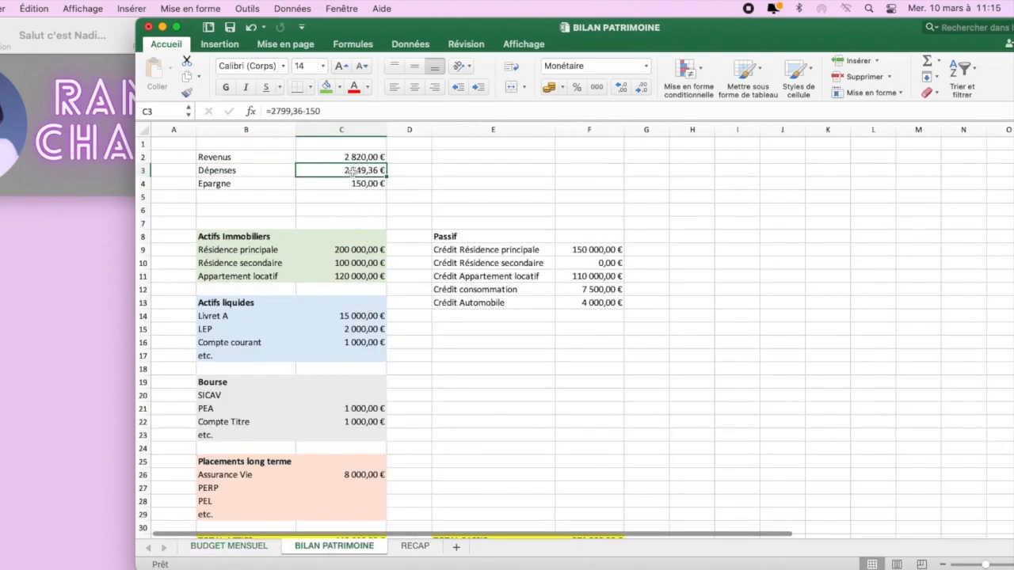
pyautogui.write('2799')
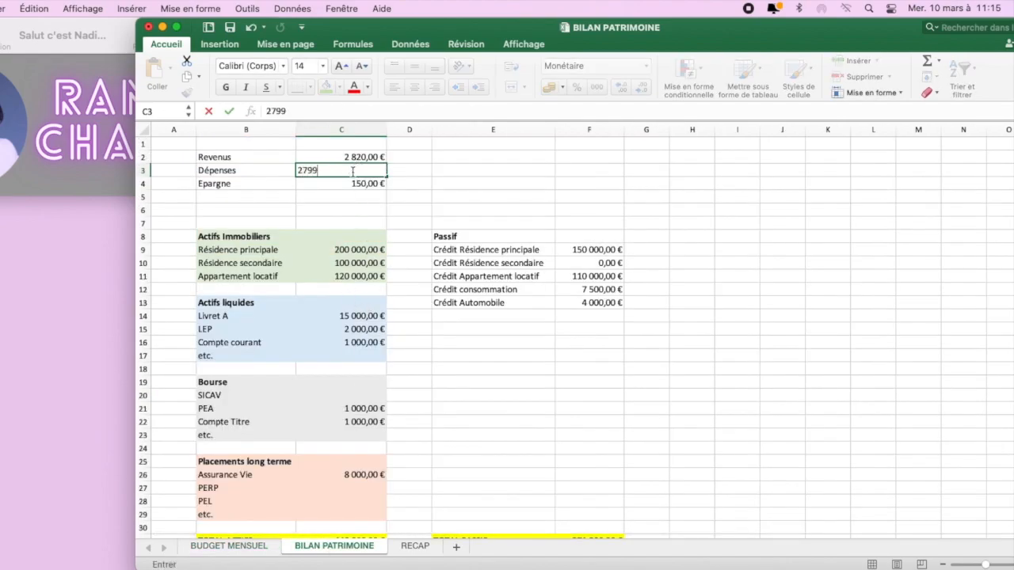
pyautogui.write(',"§')
pyautogui.press('BackSpace')
pyautogui.press('BackSpace')
pyautogui.write('36')
pyautogui.press('Return')
pyautogui.click(360, 168)
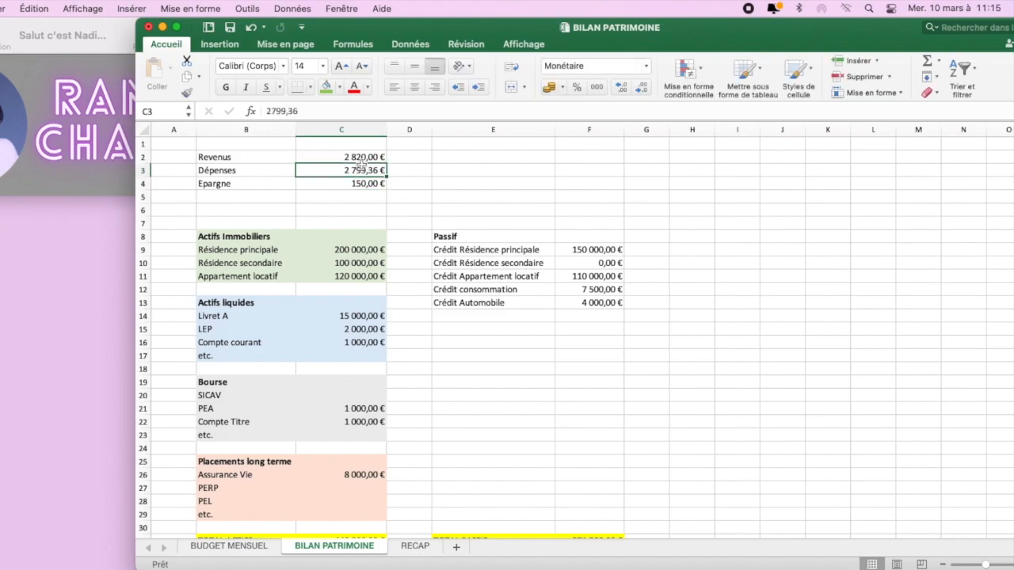
# Compare the Revenus, Dépenses and Epargne amounts on BILAN PATRIMOINE with the figures on the BUDGET MENSUEL sheet
pyautogui.click(246, 551)
pyautogui.click(331, 548)
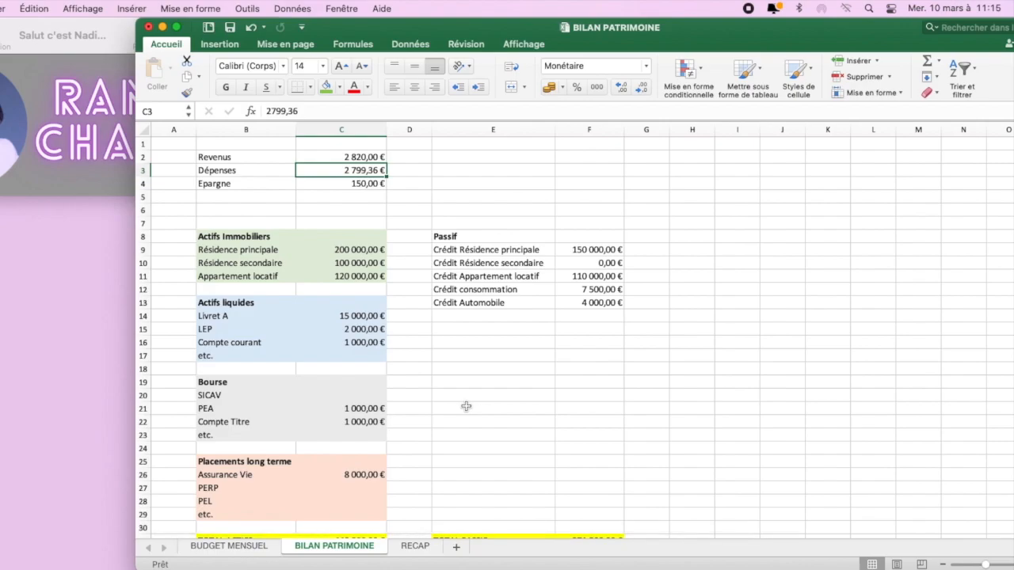
pyautogui.click(253, 548)
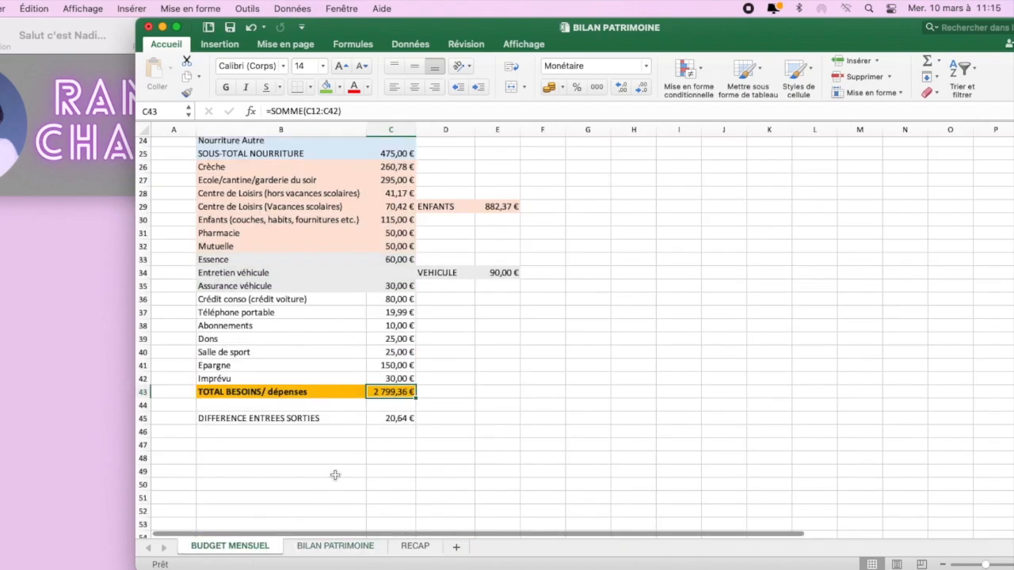
pyautogui.click(334, 546)
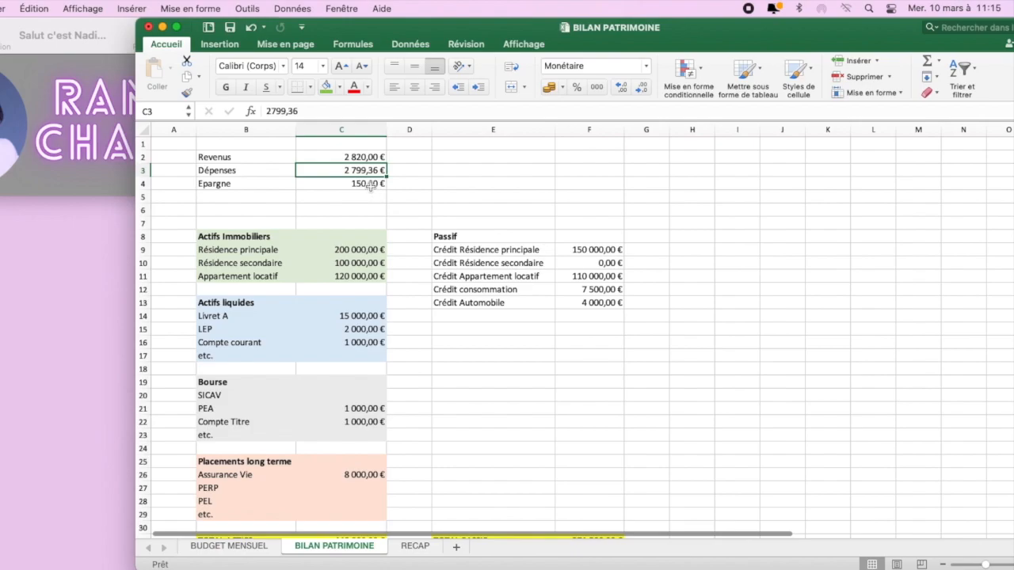
pyautogui.click(378, 157)
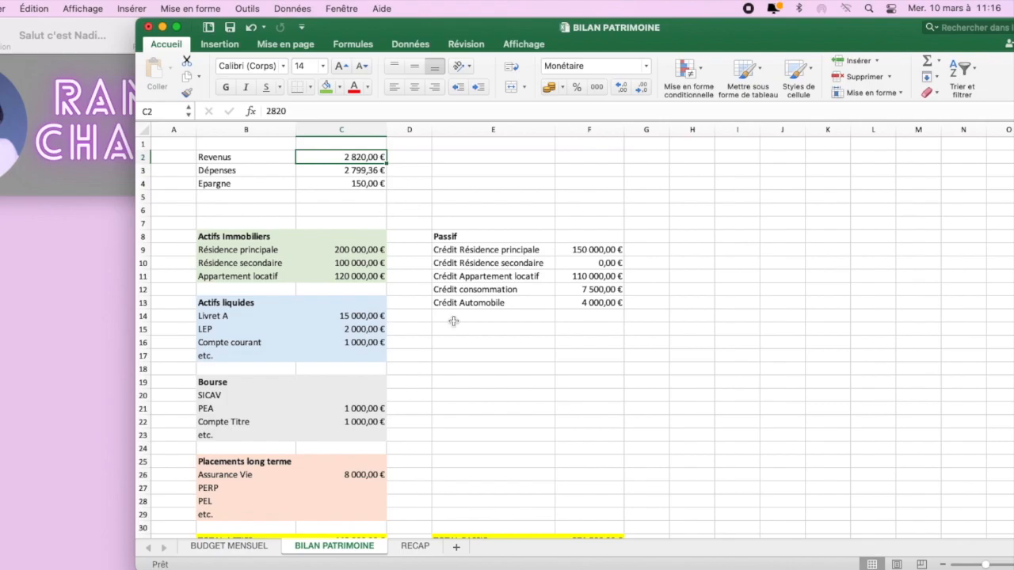
# Review the Actifs Immobiliers amounts for the main residence, second home and rental flat in C9:C11 of BILAN PATRIMOINE
pyautogui.scroll(-1, 441, 417)
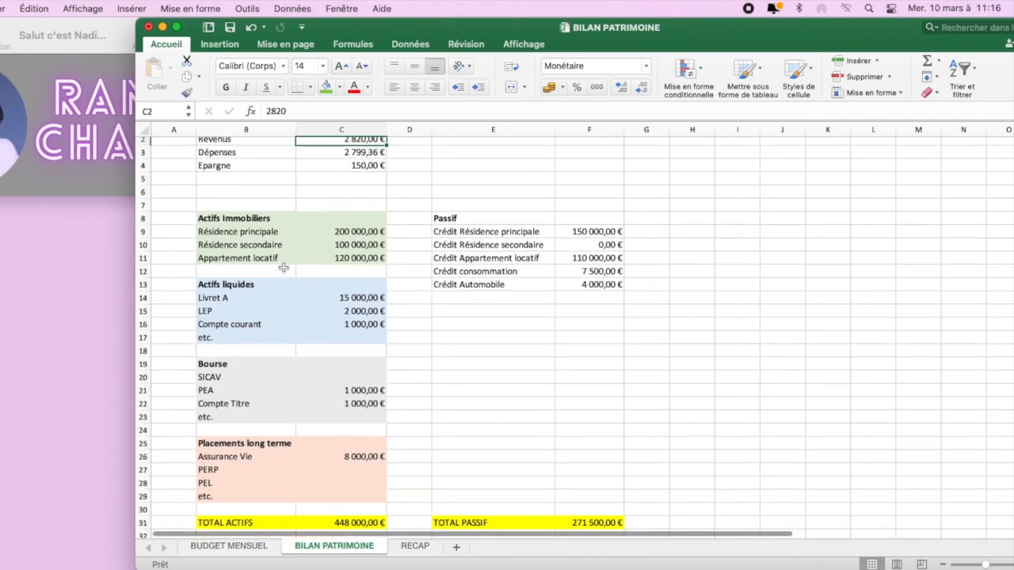
pyautogui.click(230, 217)
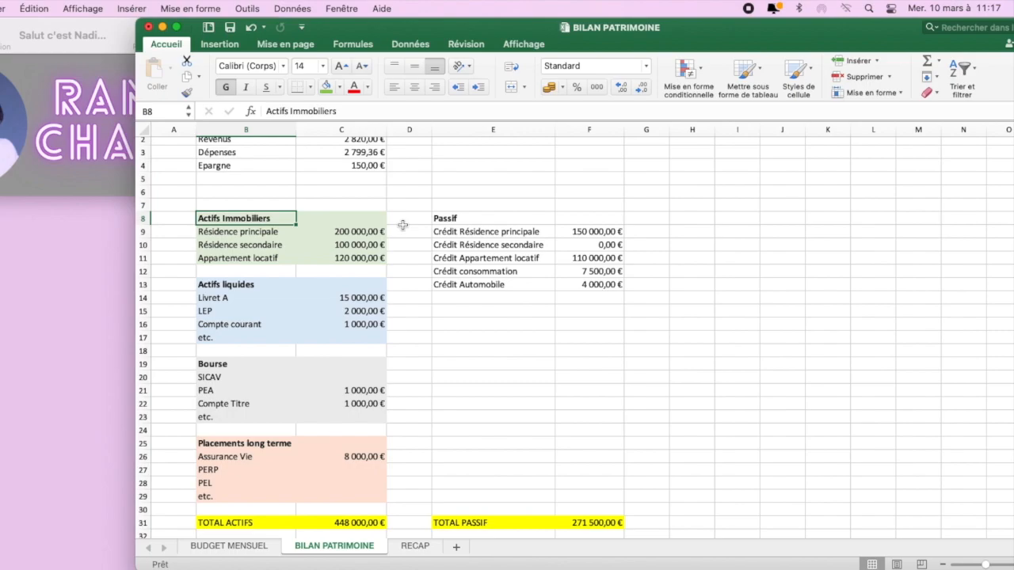
pyautogui.click(363, 232)
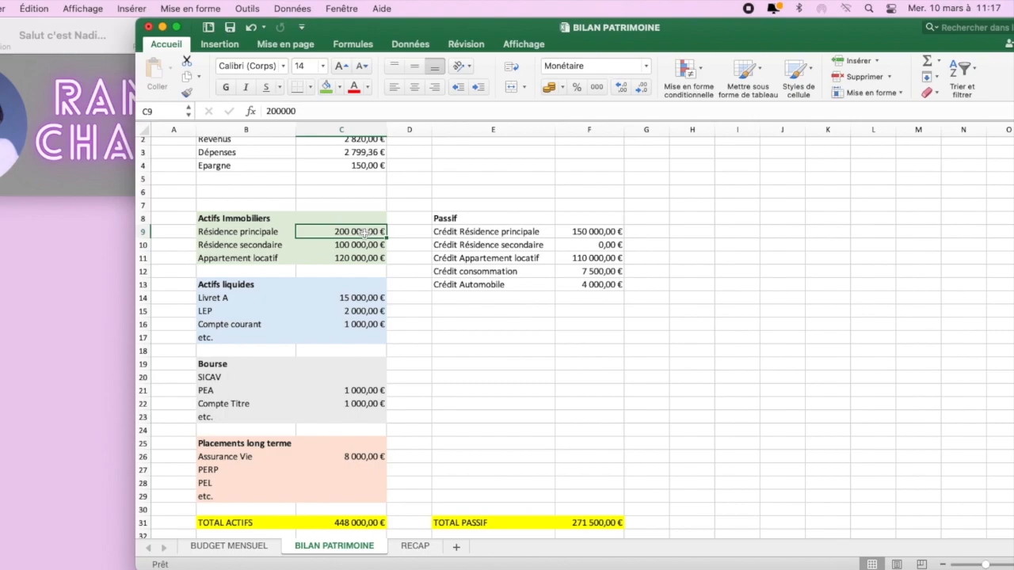
pyautogui.click(372, 247)
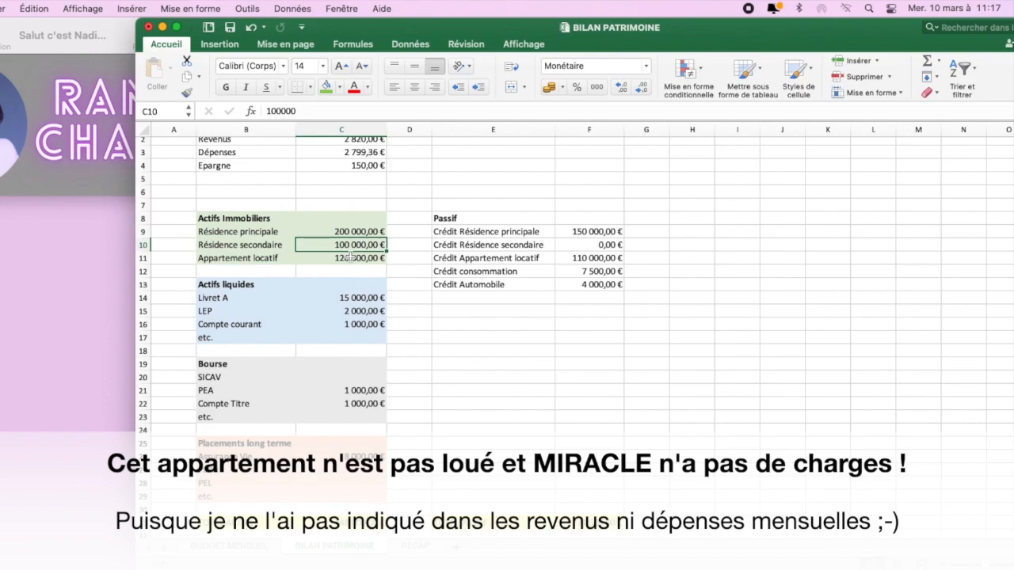
pyautogui.click(357, 255)
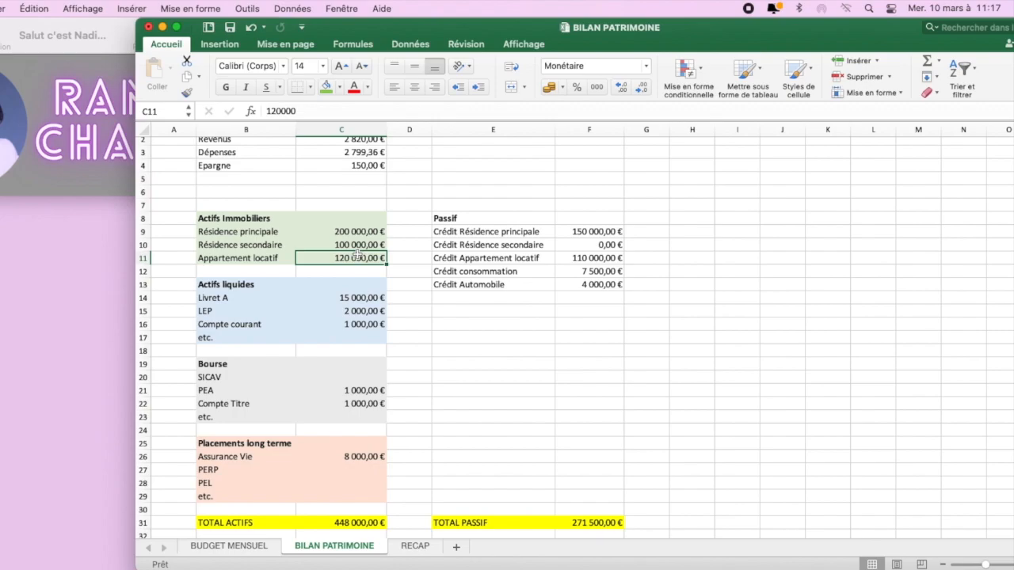
pyautogui.click(368, 232)
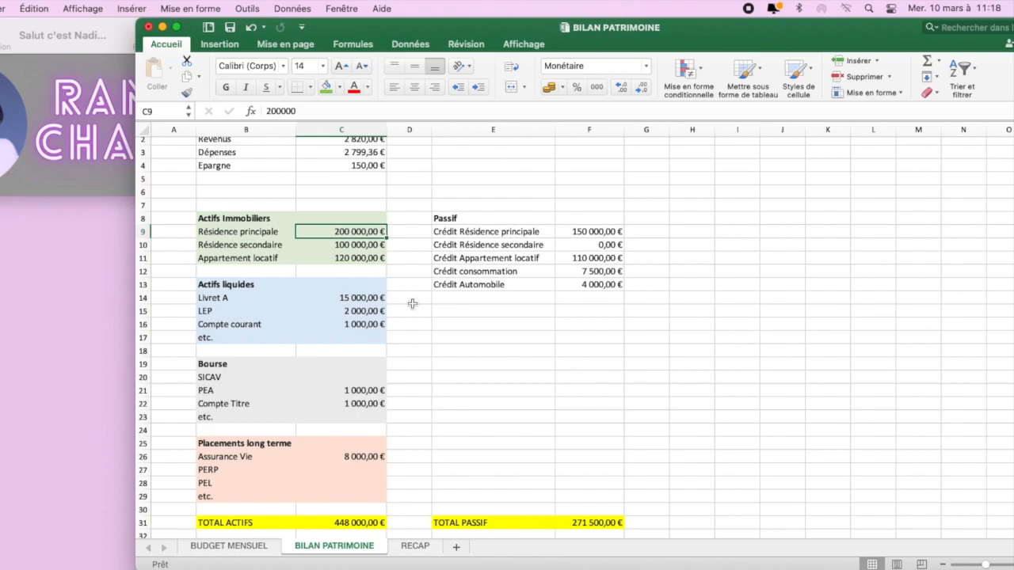
# Go through the Actifs liquides amounts for Livret A, LEP and Compte courant in C14:C16
pyautogui.click(344, 299)
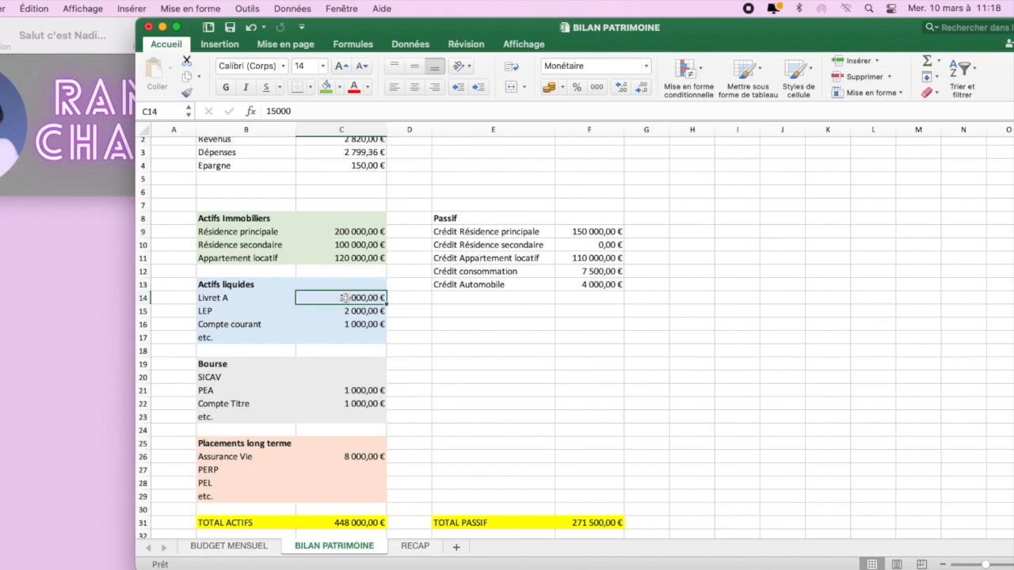
pyautogui.click(355, 310)
pyautogui.click(379, 323)
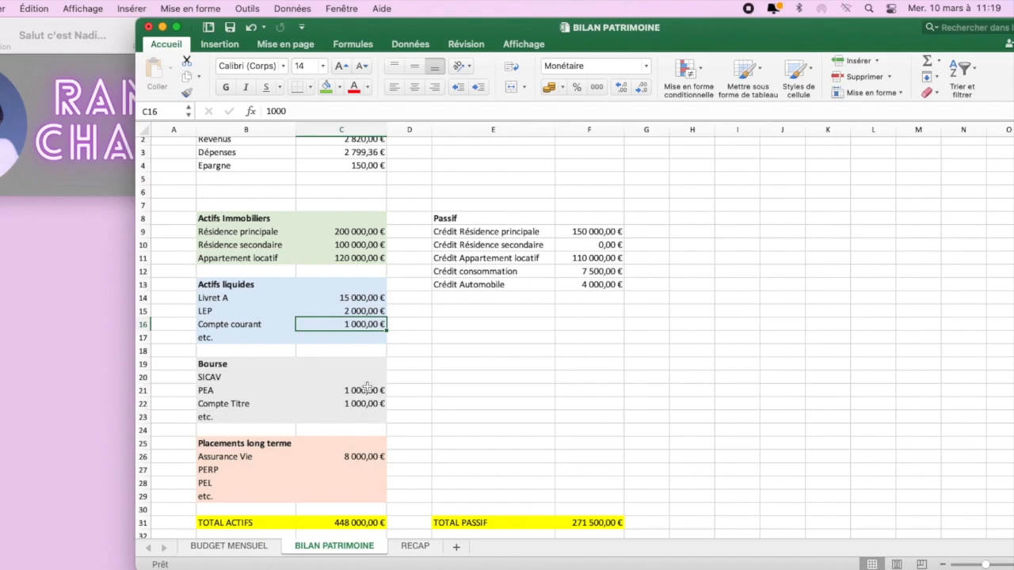
# Inspect the TOTAL ACTIFS formula in C31 and the cells it adds up, leaving it as is
pyautogui.scroll(-3, 366, 361)
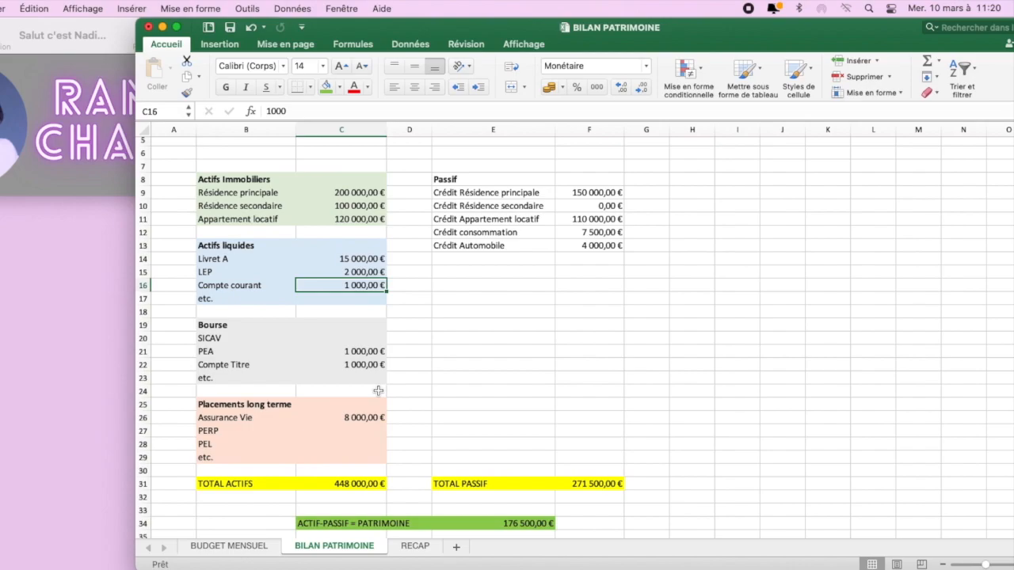
pyautogui.click(370, 484)
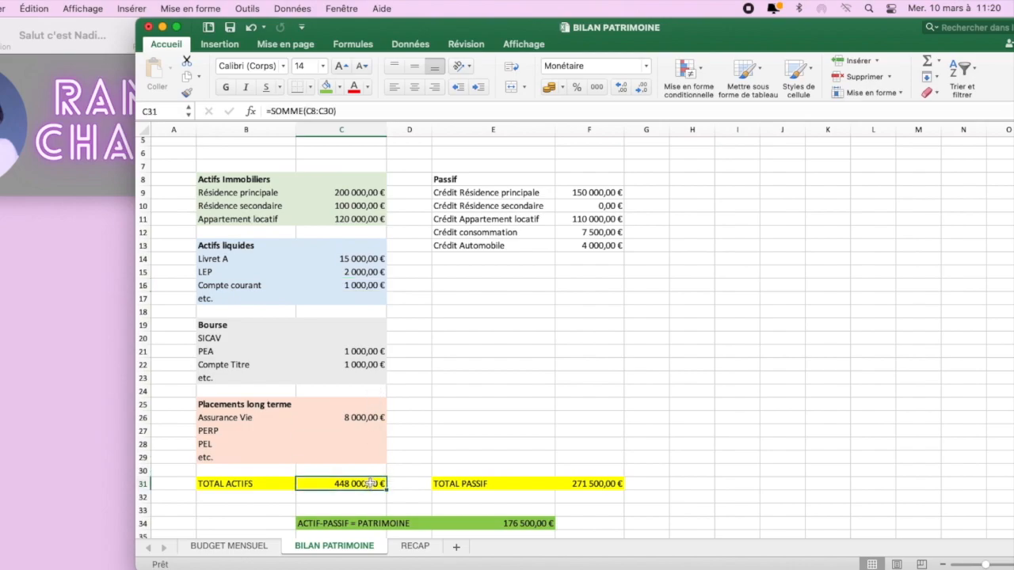
pyautogui.doubleClick(370, 484)
pyautogui.press('Return')
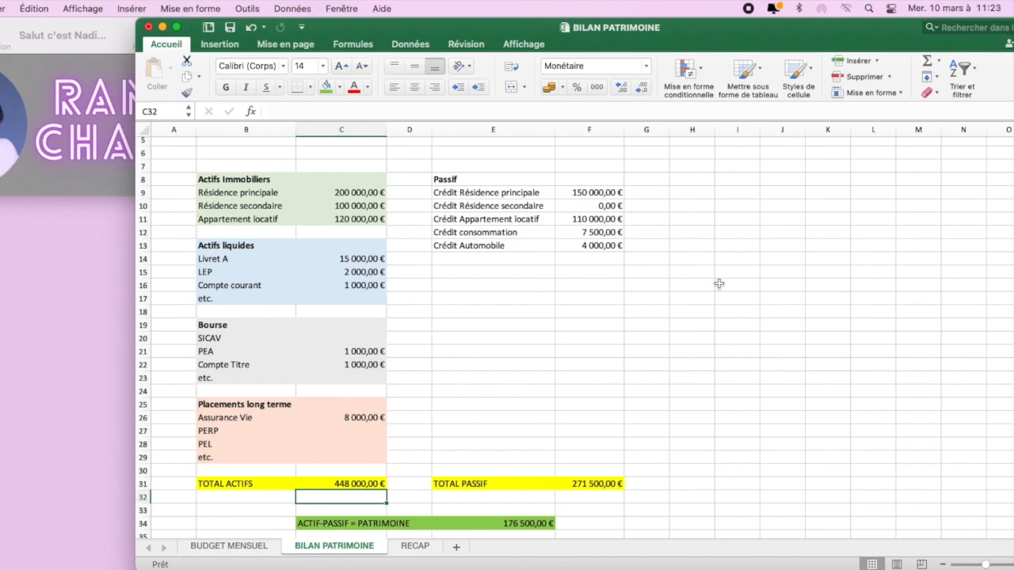
# Review the Passif loan amounts and set Crédit Appartement locatif in F11 to 0
pyautogui.click(594, 191)
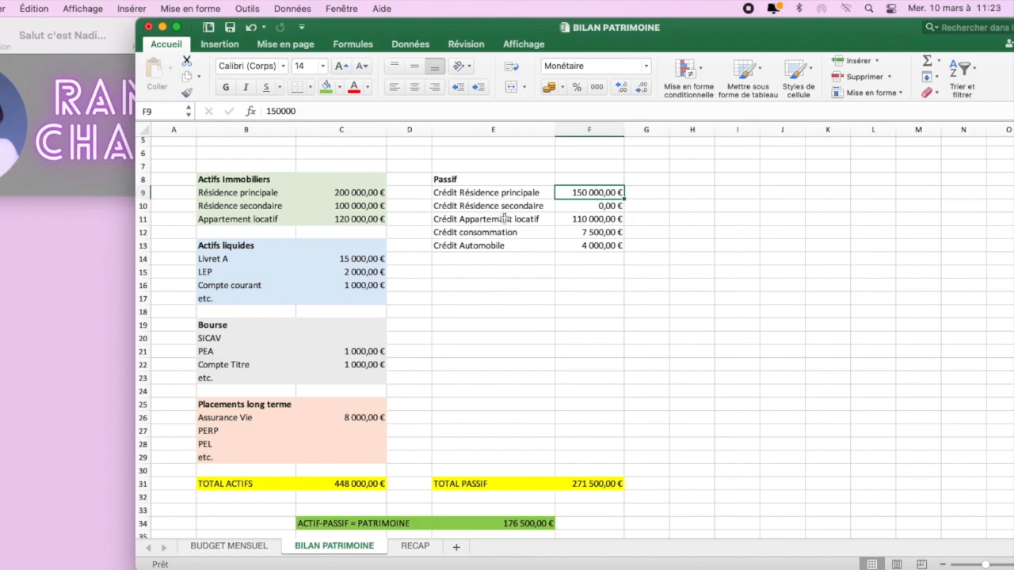
pyautogui.click(613, 220)
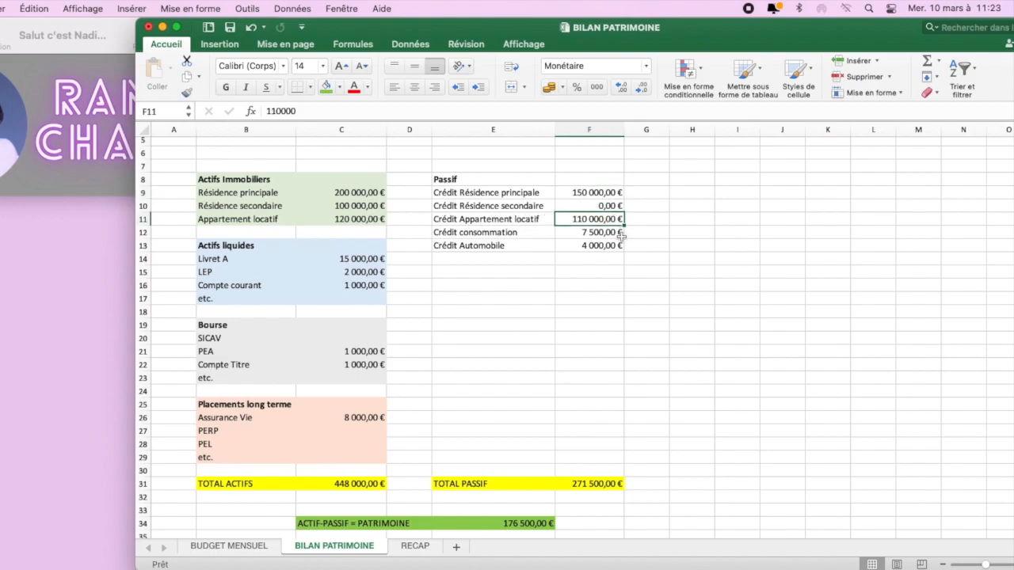
pyautogui.write('0')
pyautogui.press('Return')
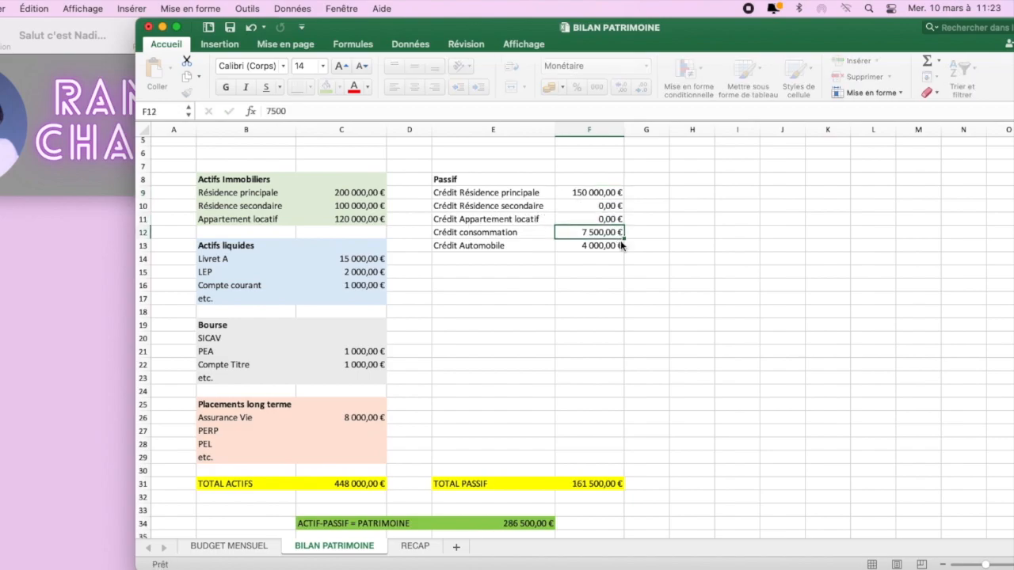
# Compare the loan expenses on the BUDGET MENSUEL sheet with the Passif credits listed on BILAN PATRIMOINE
pyautogui.click(254, 552)
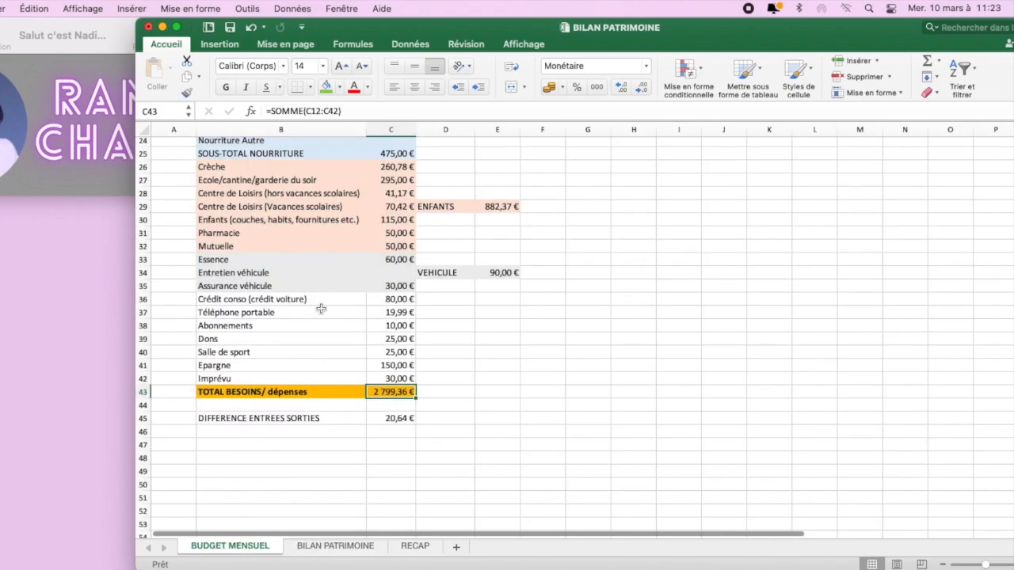
pyautogui.scroll(5, 351, 306)
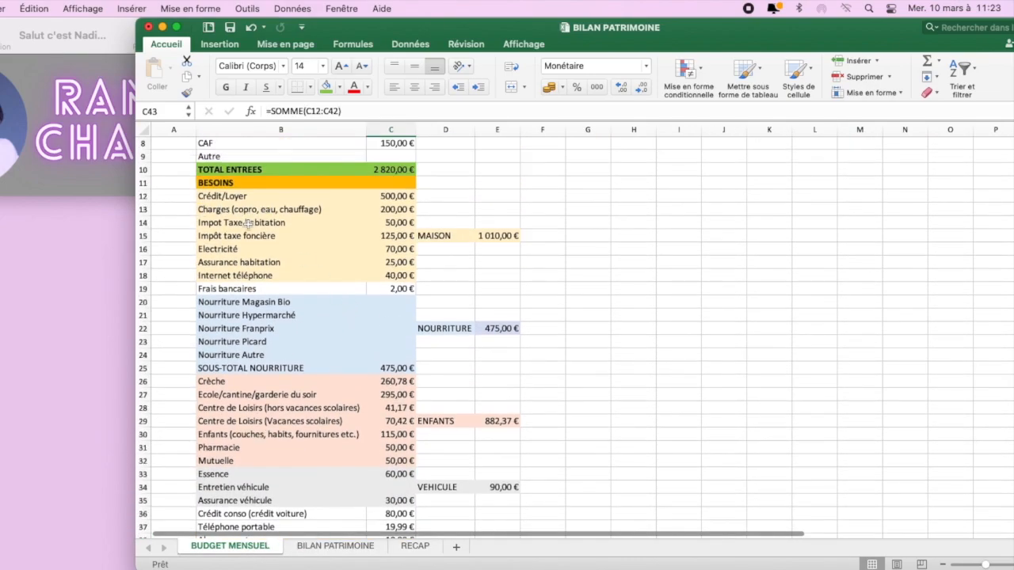
pyautogui.click(353, 554)
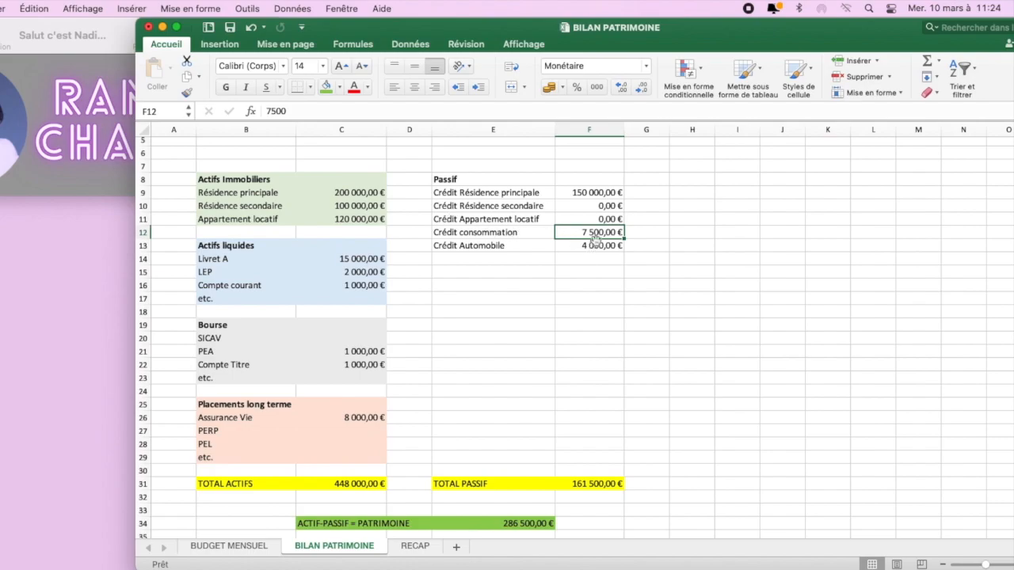
pyautogui.click(248, 548)
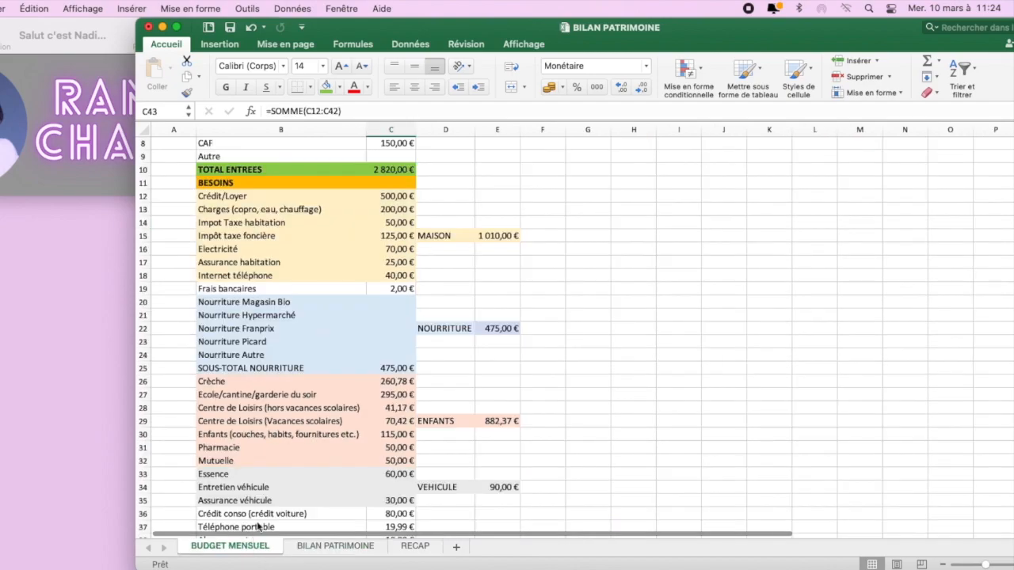
pyautogui.scroll(-5, 241, 432)
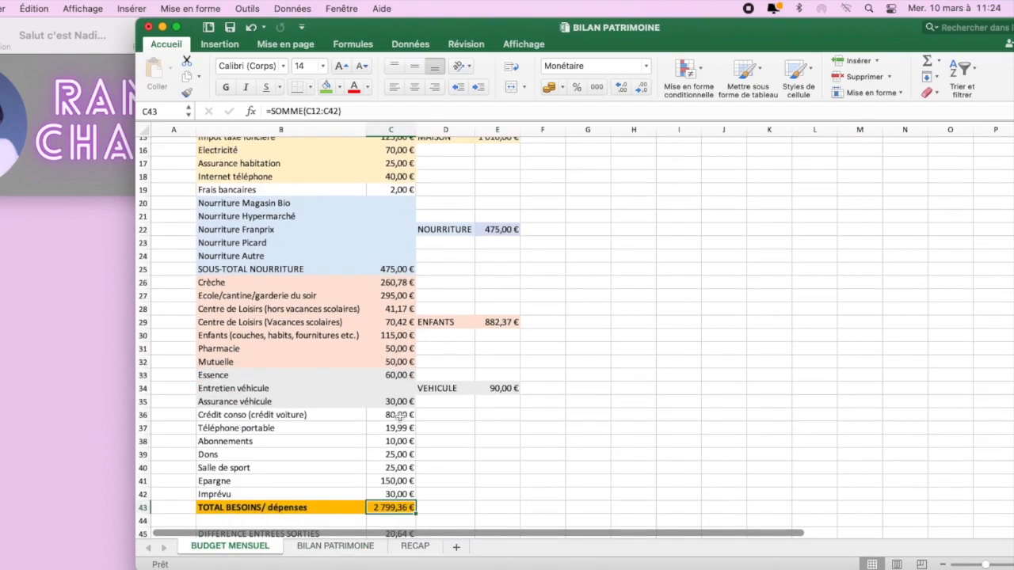
pyautogui.click(350, 548)
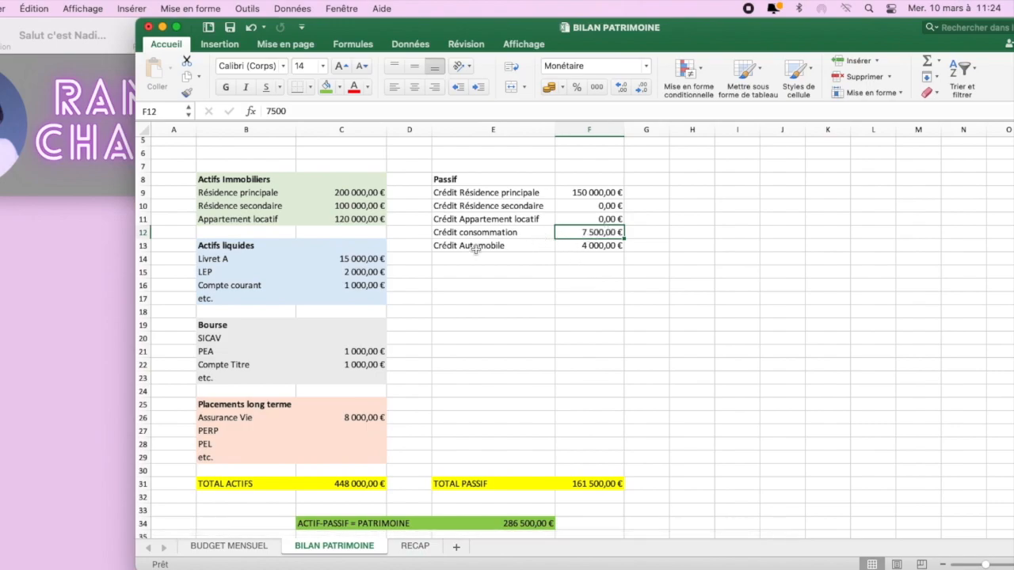
# Clear the Crédit consommation label and its amount from E12:F12 in the Passif list
pyautogui.moveTo(506, 234); pyautogui.dragTo(571, 233)
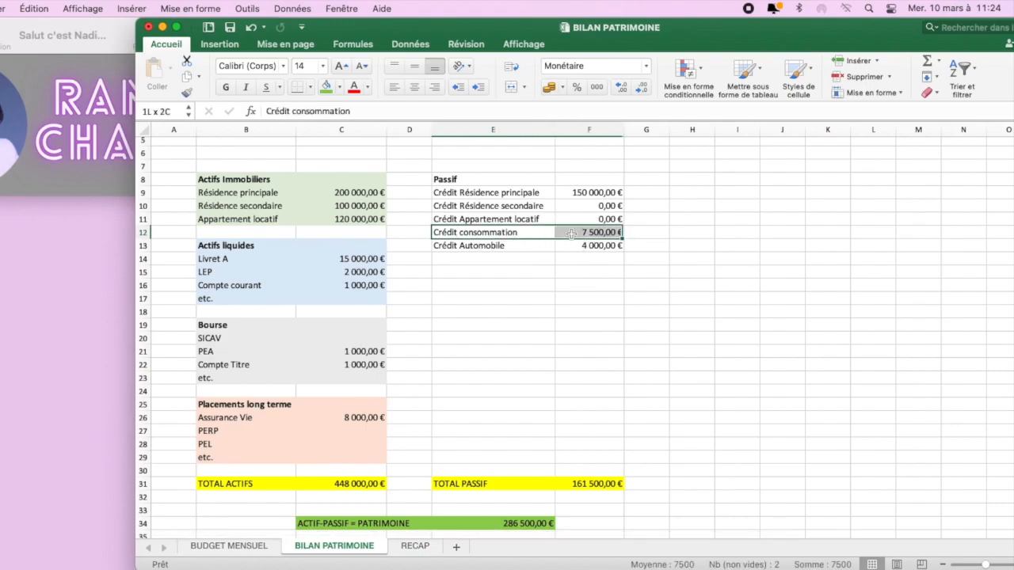
pyautogui.press('Delete')
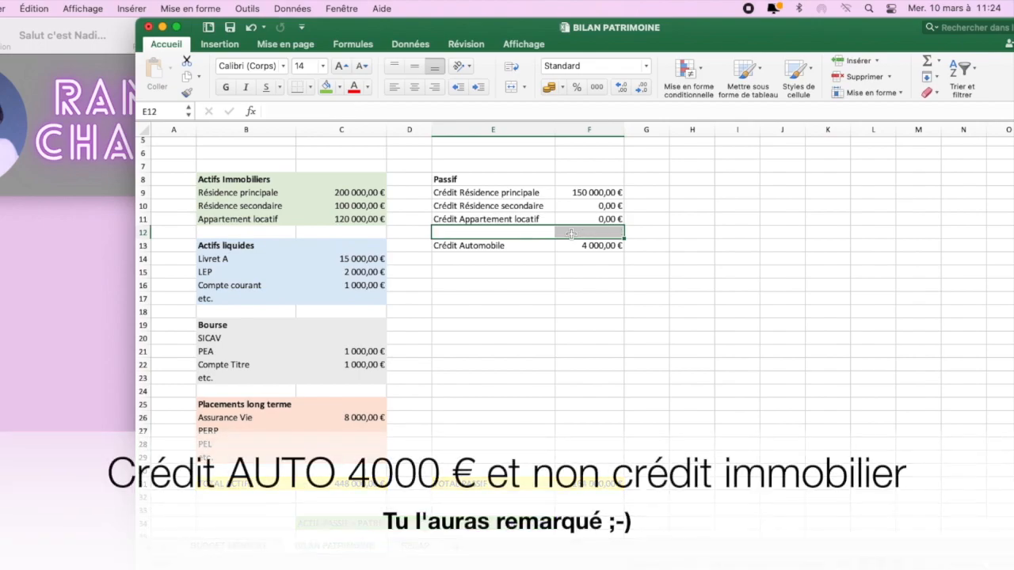
pyautogui.click(659, 274)
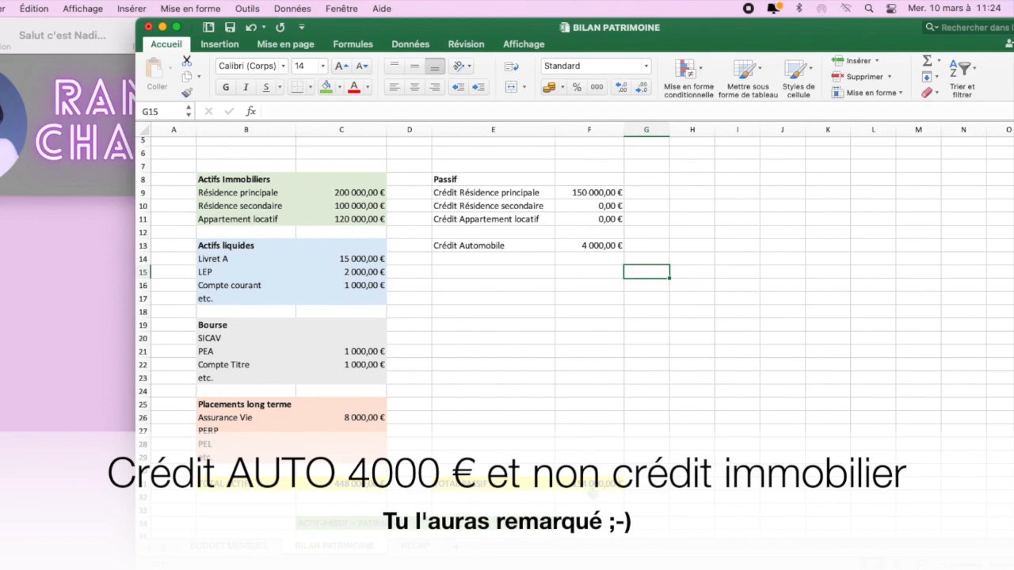
# Inspect the TOTAL PASSIF formula in F31 and the ACTIF-PASSIF = PATRIMOINE formula in E34 without changing them
pyautogui.click(594, 483)
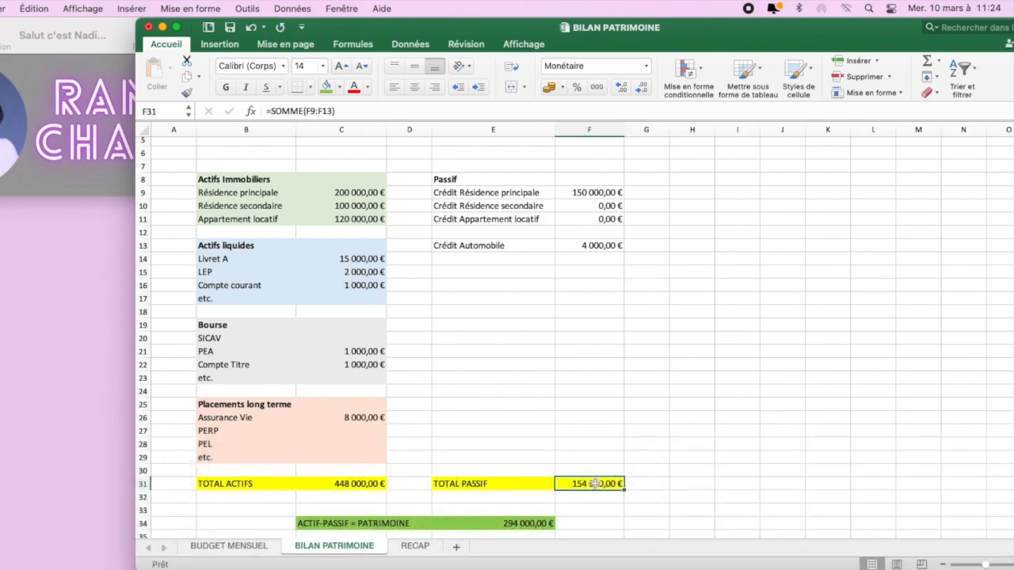
pyautogui.doubleClick(595, 484)
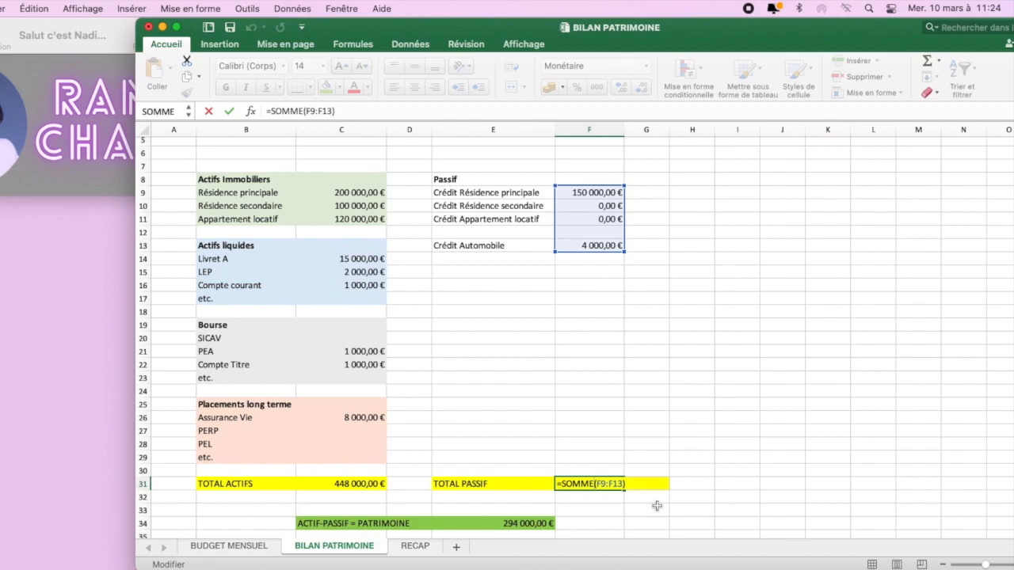
pyautogui.press('Return')
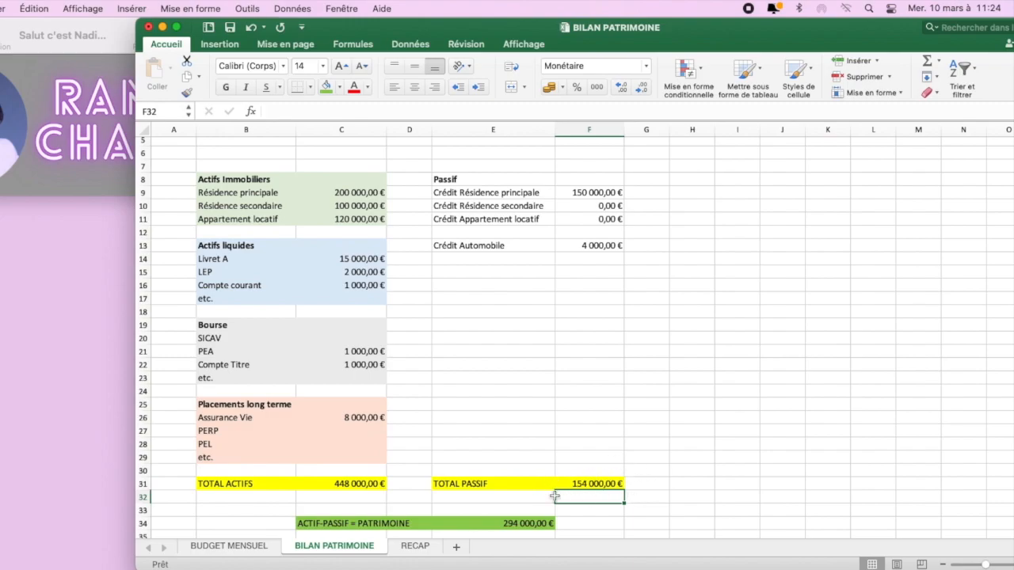
pyautogui.scroll(-1, 570, 478)
pyautogui.scroll(-5, 570, 479)
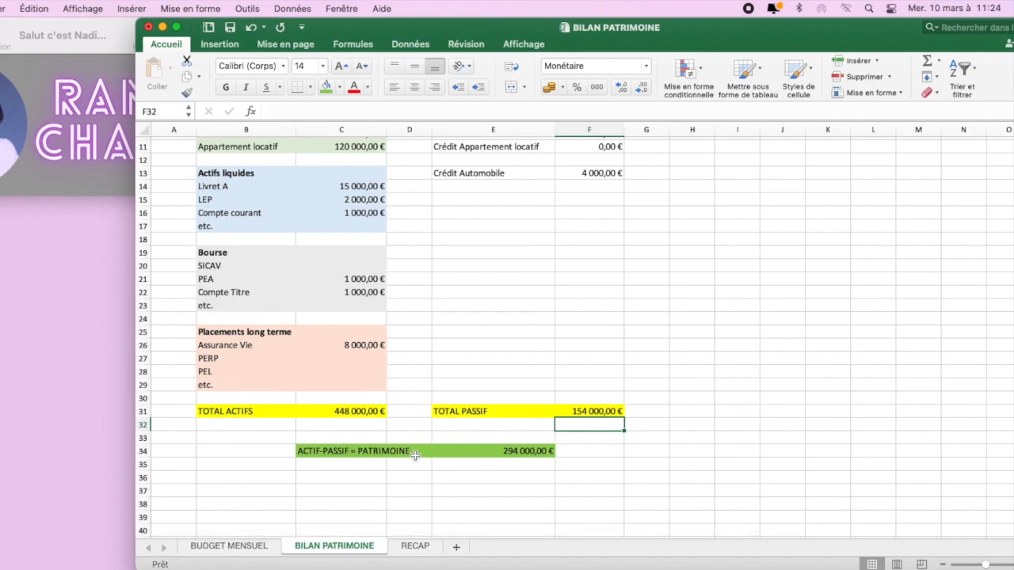
pyautogui.doubleClick(519, 451)
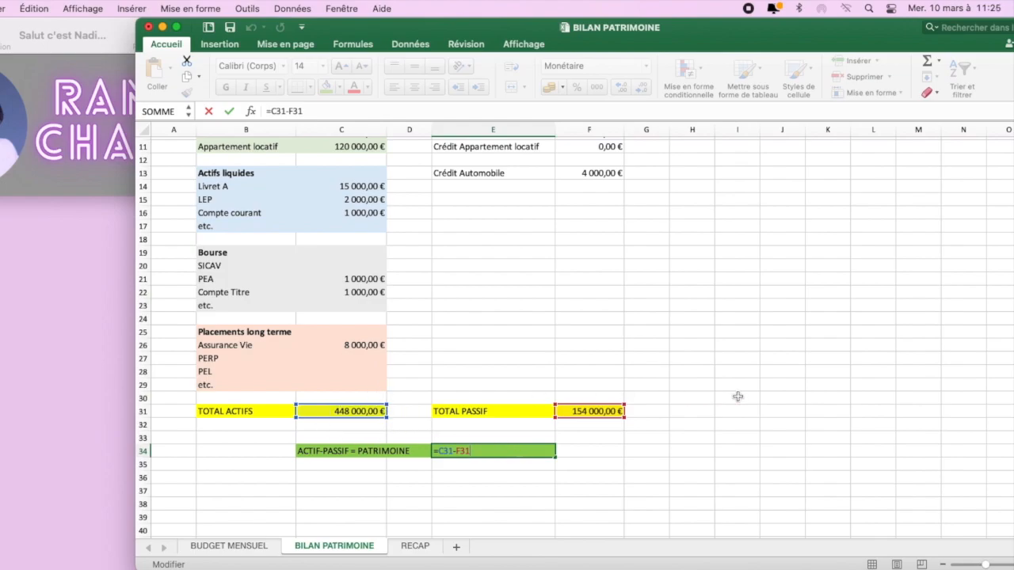
pyautogui.press('Return')
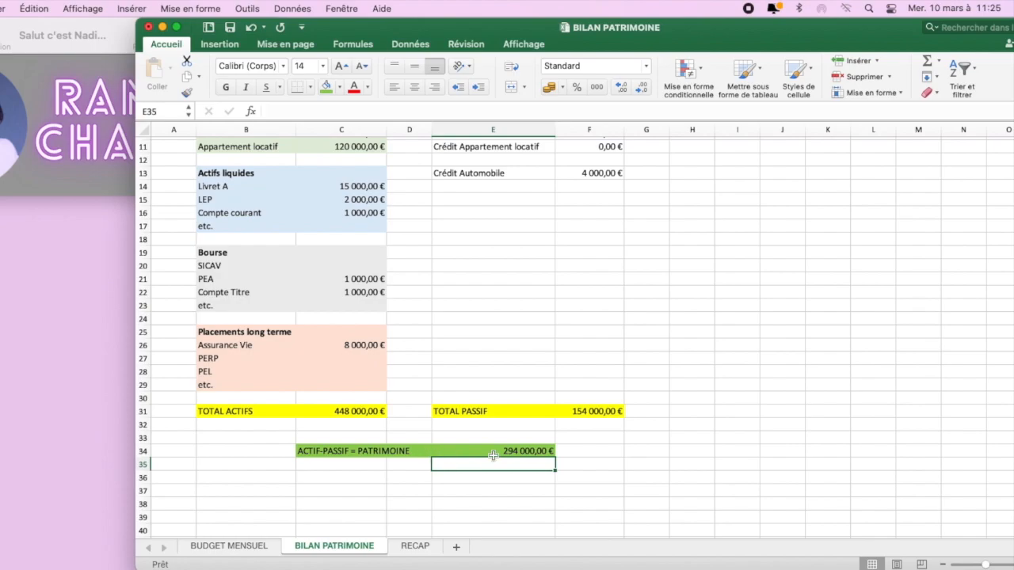
# Return to the asset list and check the combined sum of the real-estate amounts in C9:C11
pyautogui.scroll(5, 740, 456)
pyautogui.scroll(-1, 740, 456)
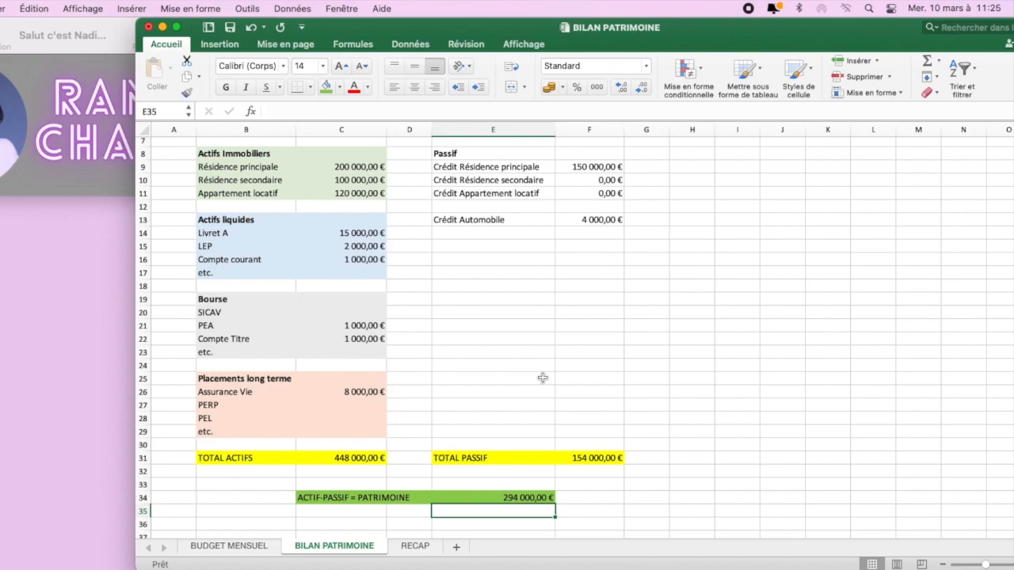
pyautogui.scroll(5, 517, 426)
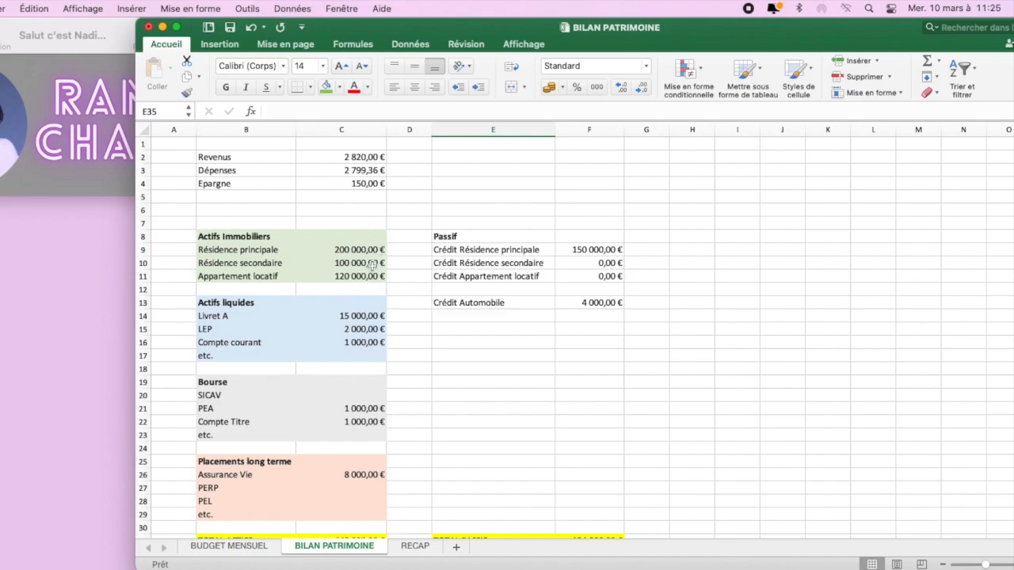
pyautogui.moveTo(358, 251); pyautogui.dragTo(355, 274)
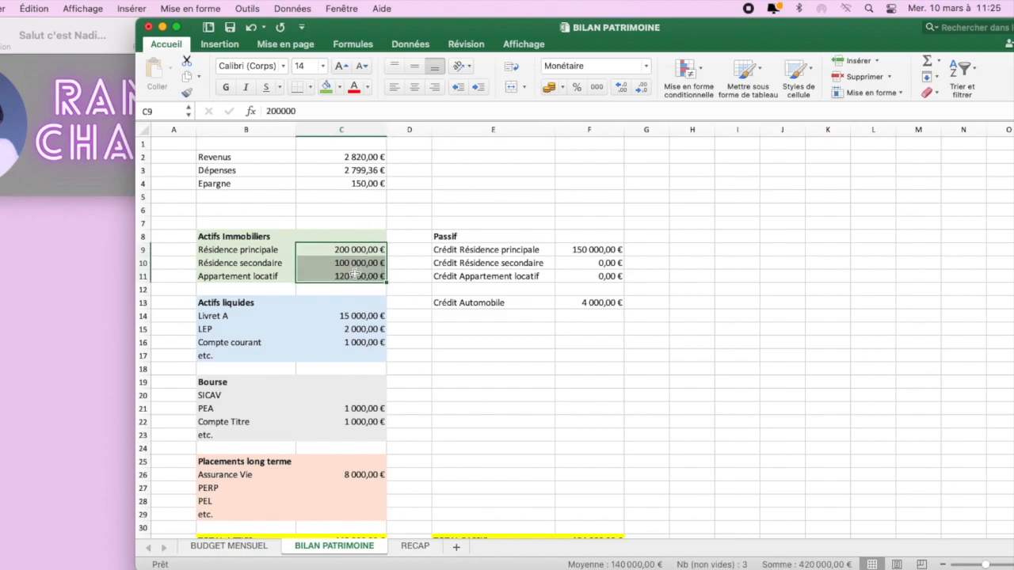
pyautogui.click(444, 394)
# Check the combined sum of the liquid assets in C14:C16
pyautogui.scroll(-1, 444, 394)
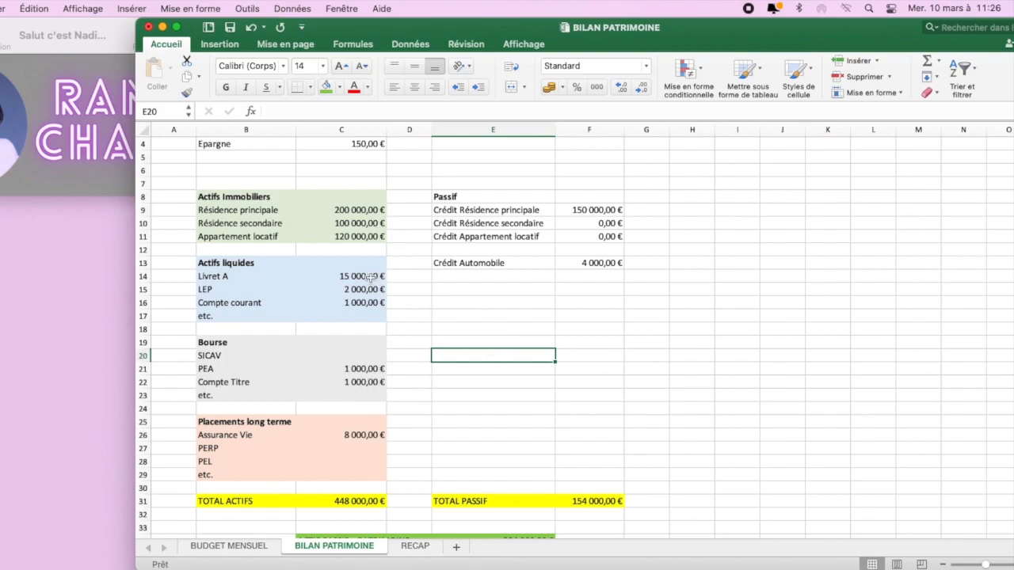
pyautogui.moveTo(370, 277); pyautogui.dragTo(369, 300)
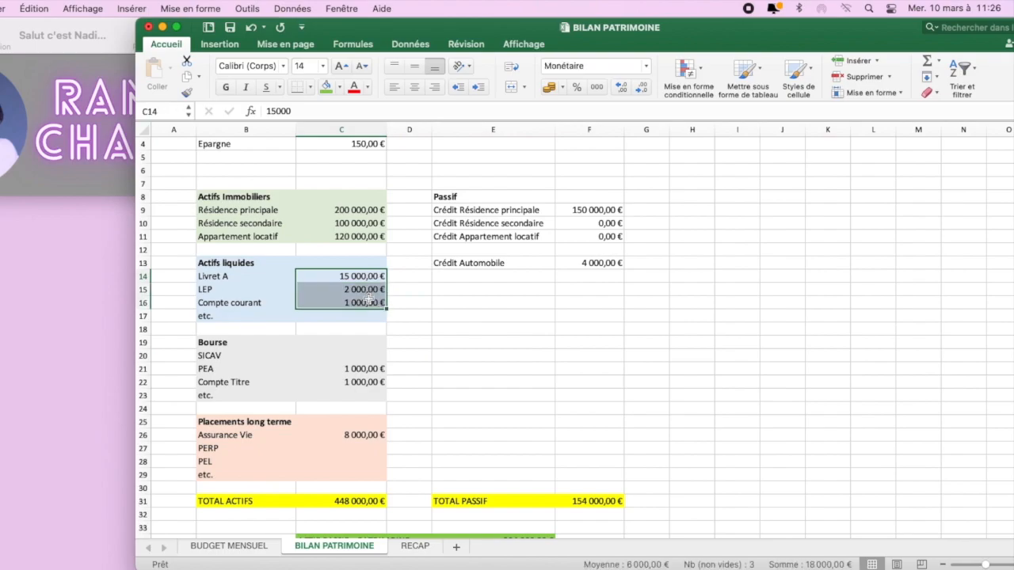
pyautogui.click(472, 317)
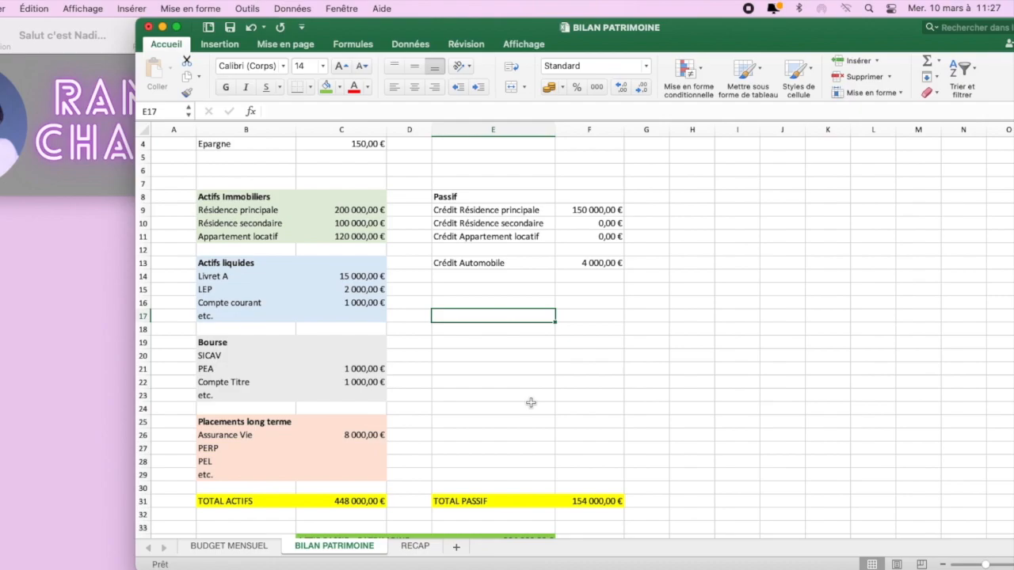
# Compare the dated summary rows on the RECAP sheet with the asset and liability figures on BILAN PATRIMOINE
pyautogui.click(414, 549)
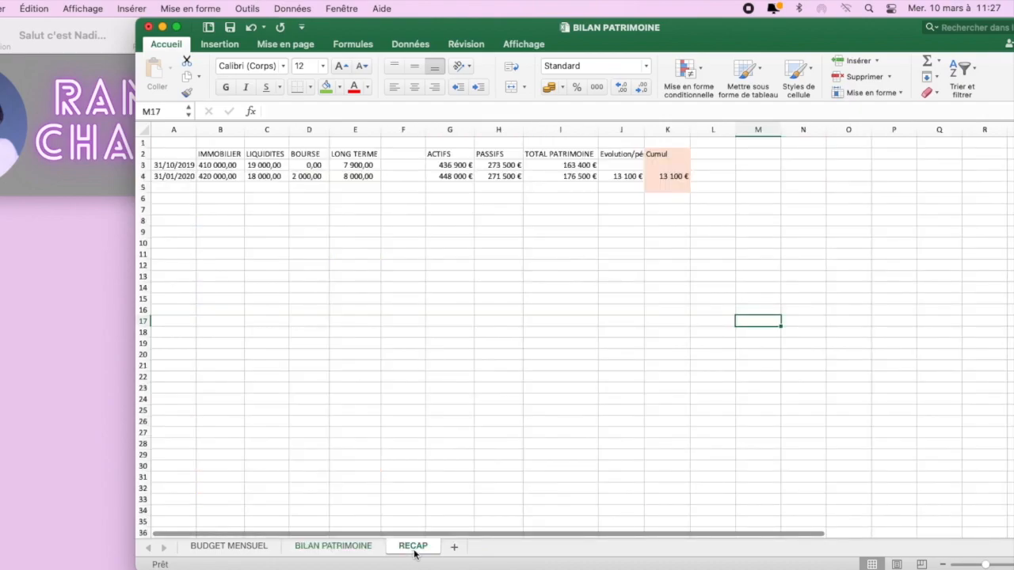
pyautogui.click(363, 547)
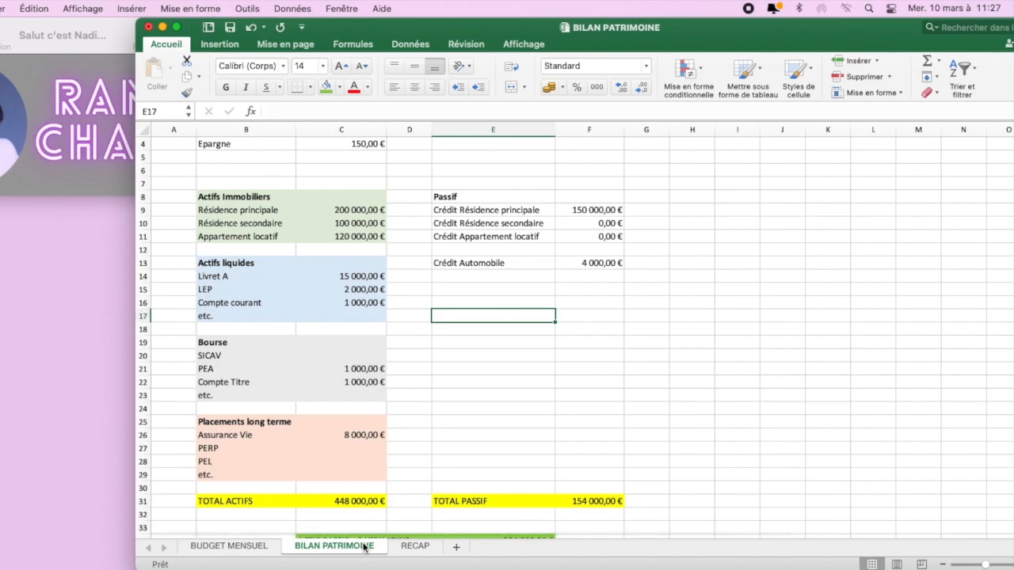
pyautogui.click(400, 549)
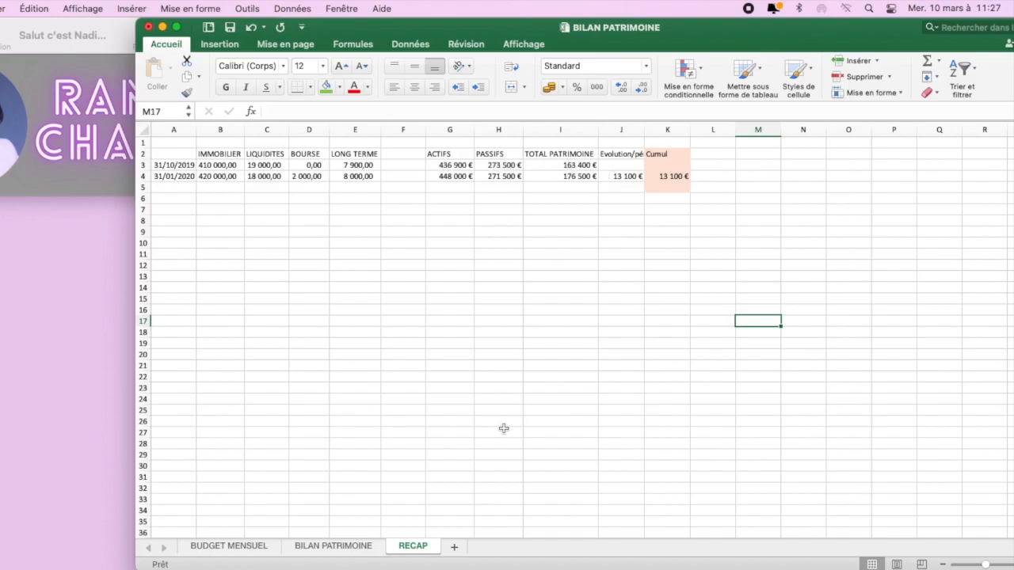
pyautogui.click(362, 548)
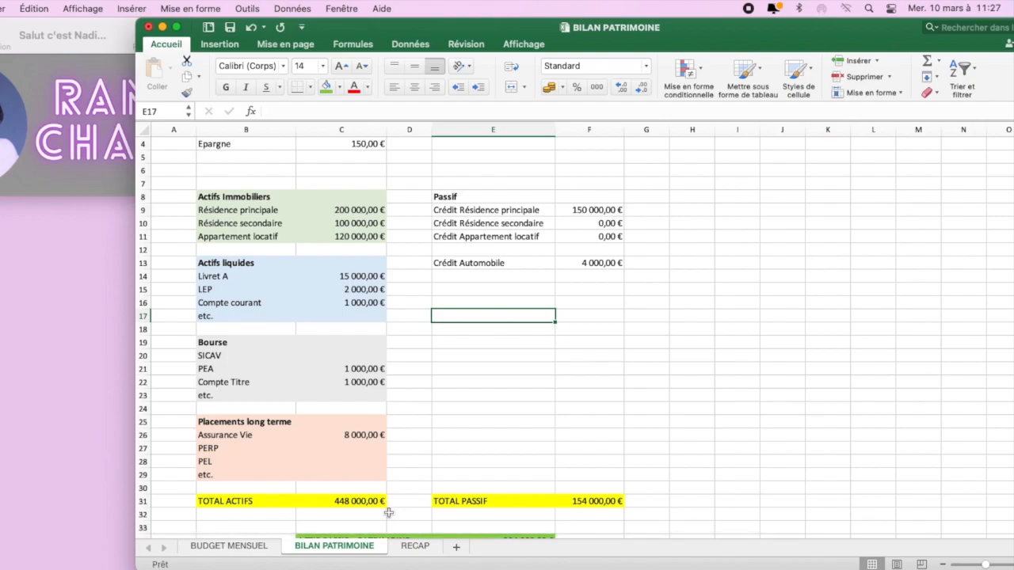
pyautogui.click(405, 548)
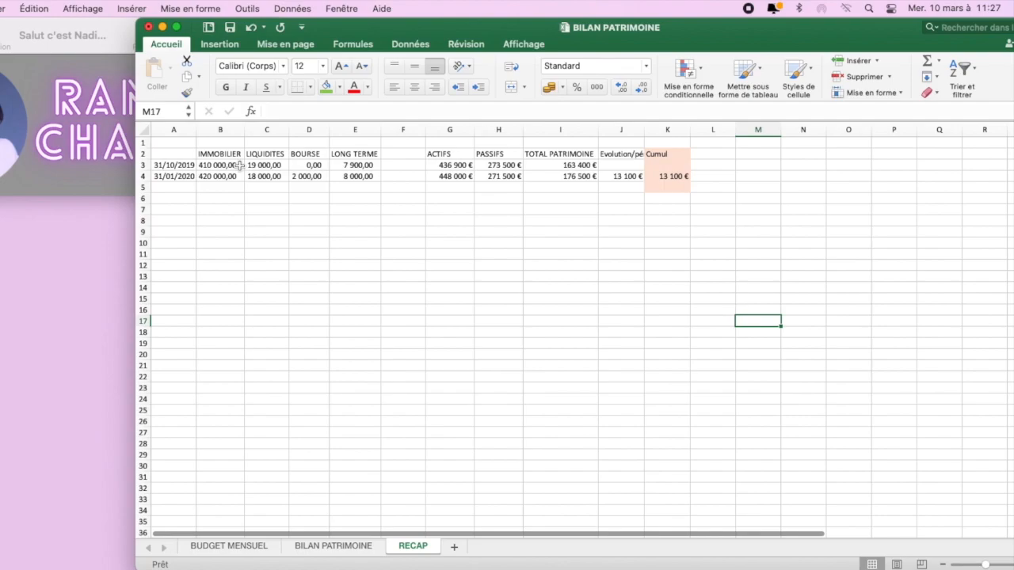
# Set the PASSIFS amount of the 31/01/2020 row in H4 of RECAP to 150000
pyautogui.click(512, 176)
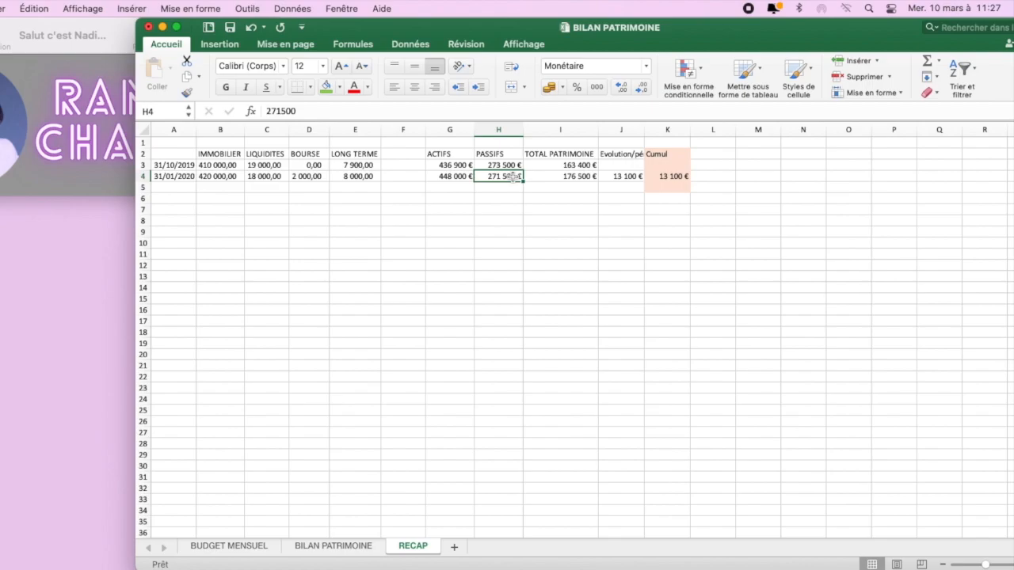
pyautogui.write('150000')
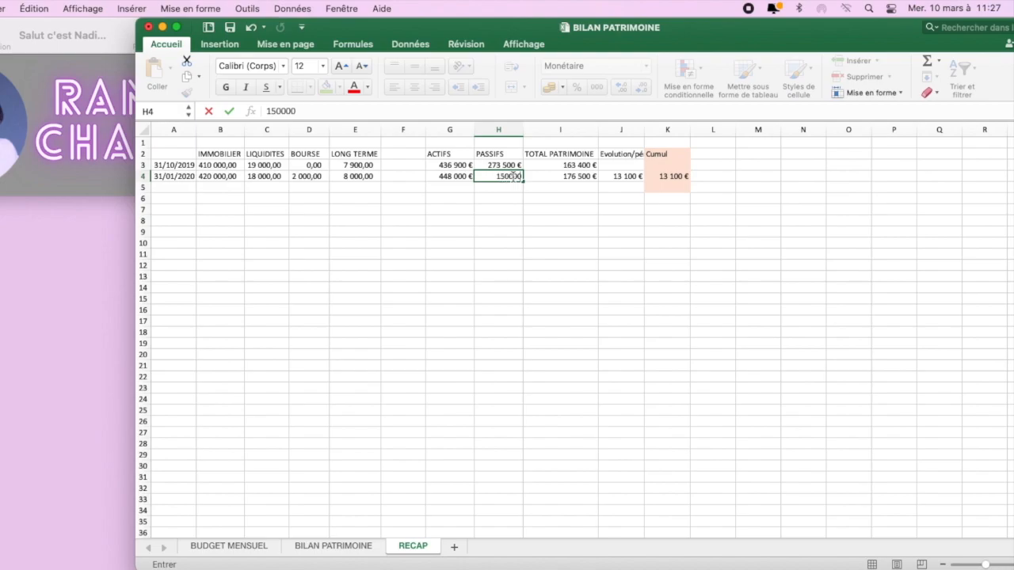
pyautogui.press('Return')
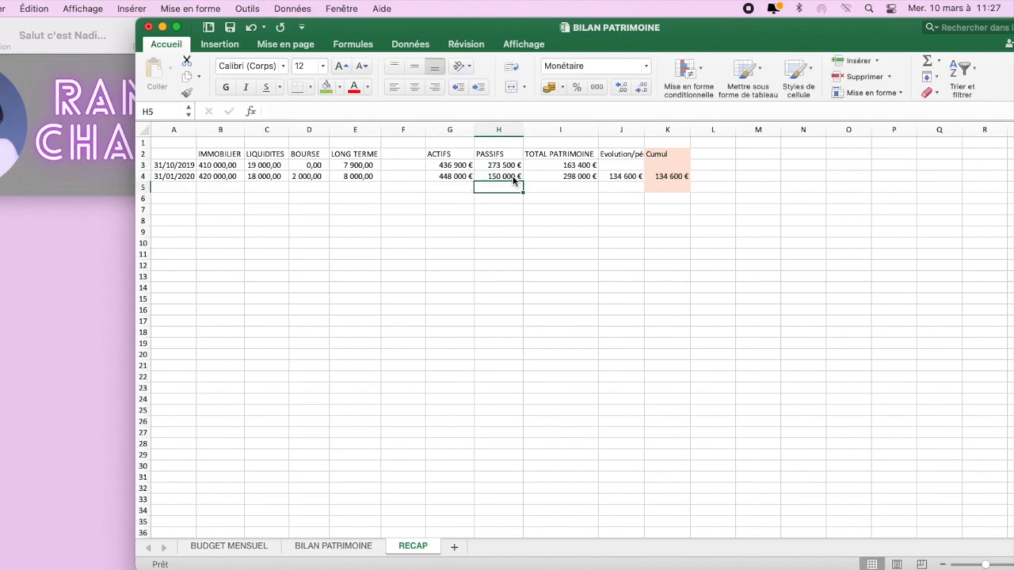
# Check TOTAL PASSIF on BILAN PATRIMOINE and set the 31/01/2020 PASSIFS amount in H4 of RECAP to 154000
pyautogui.click(358, 552)
pyautogui.click(413, 547)
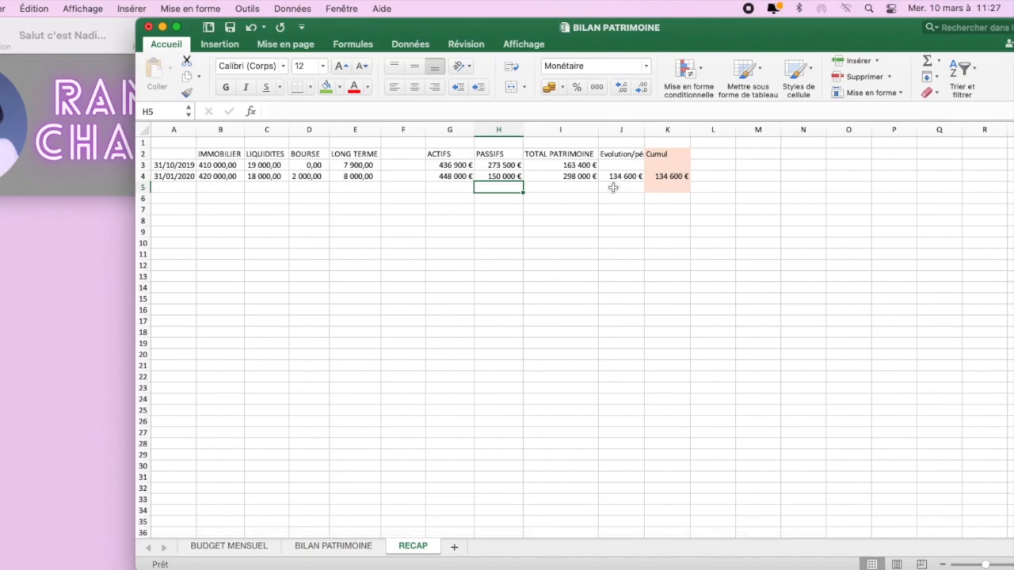
pyautogui.click(507, 175)
pyautogui.write('154 000')
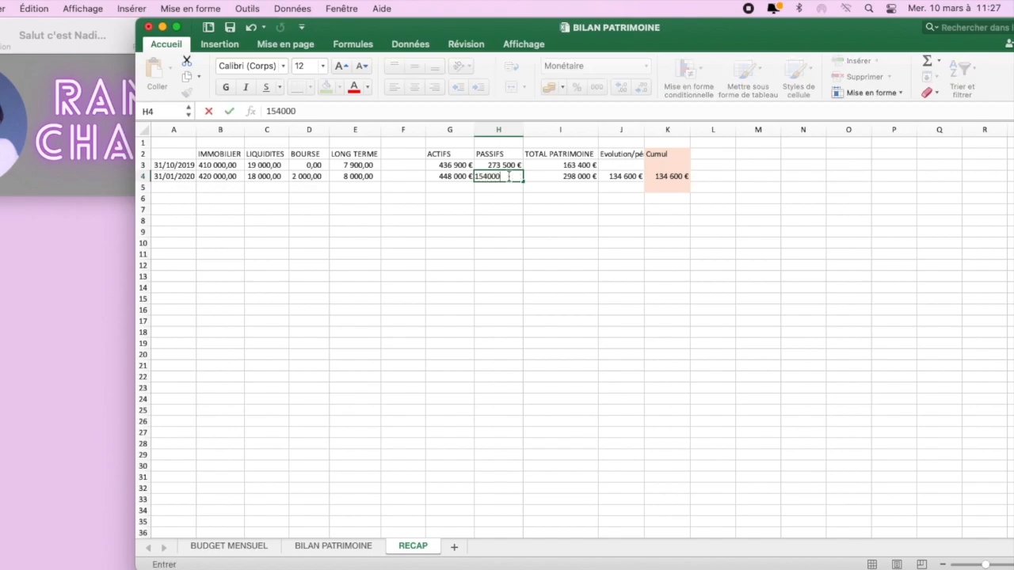
pyautogui.press('Return')
# Compare the 31/01/2020 ACTIFS amount in G4 of RECAP with TOTAL ACTIFS on BILAN PATRIMOINE
pyautogui.click(462, 175)
pyautogui.click(341, 547)
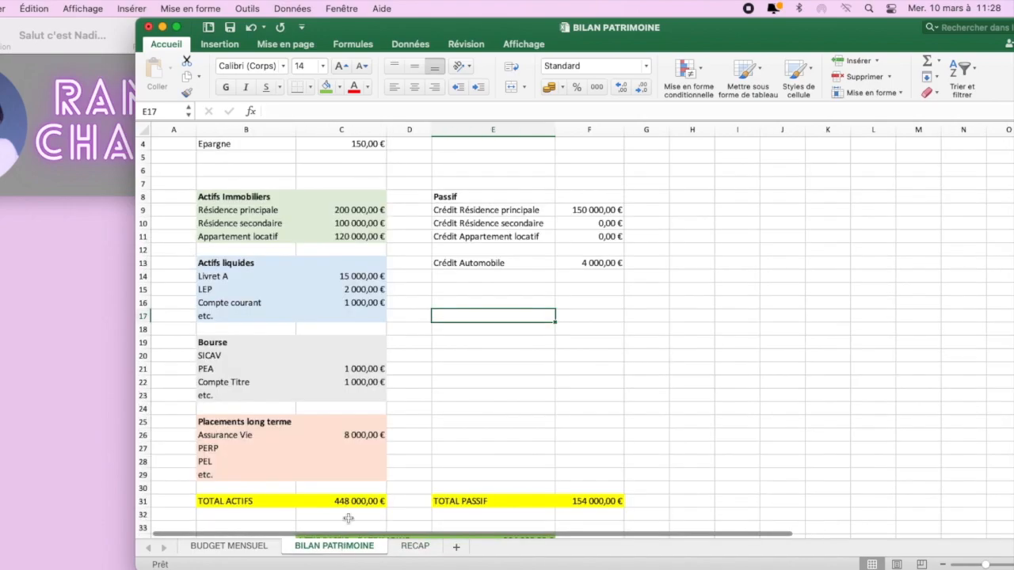
pyautogui.click(414, 546)
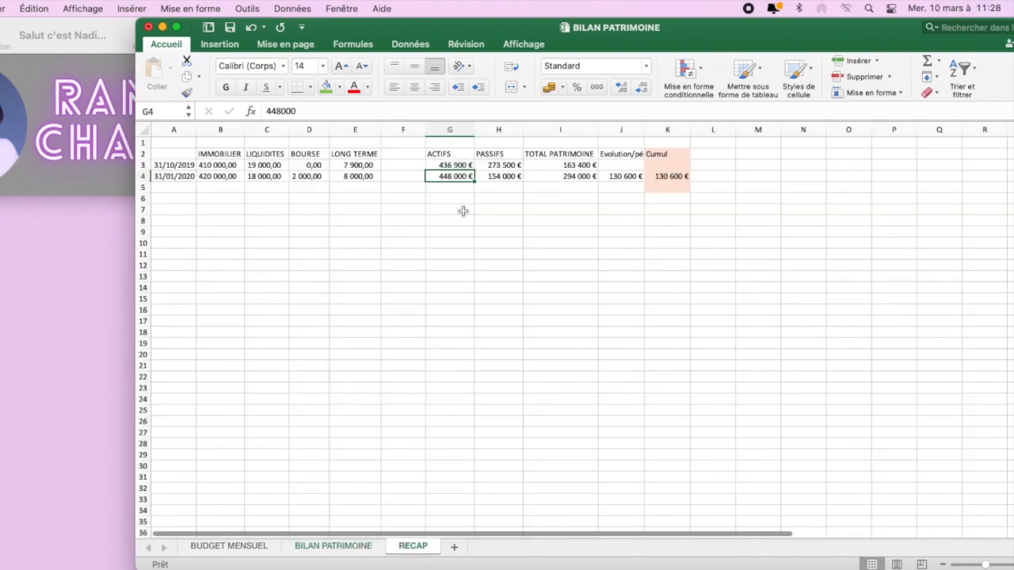
pyautogui.click(454, 197)
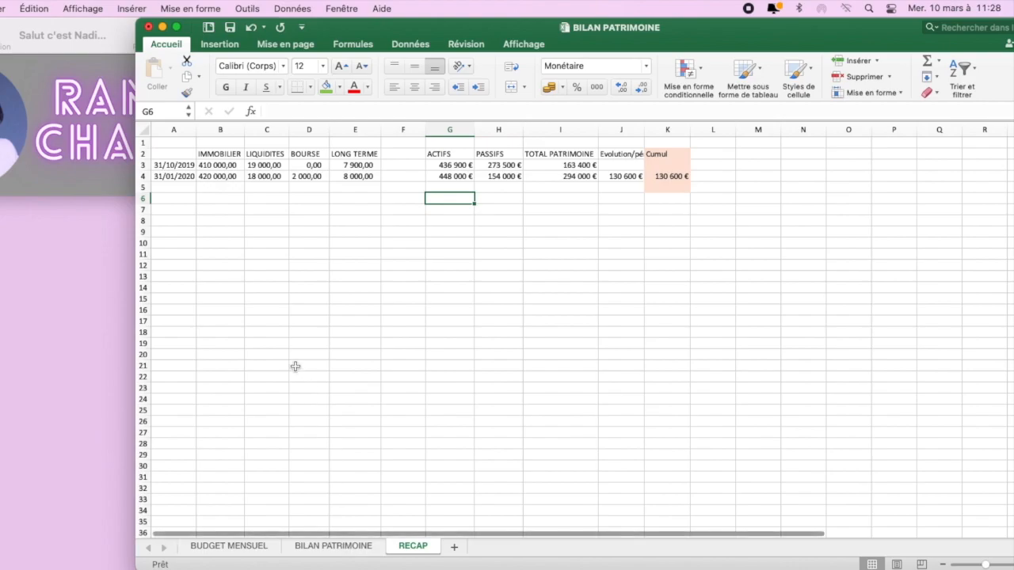
pyautogui.click(264, 278)
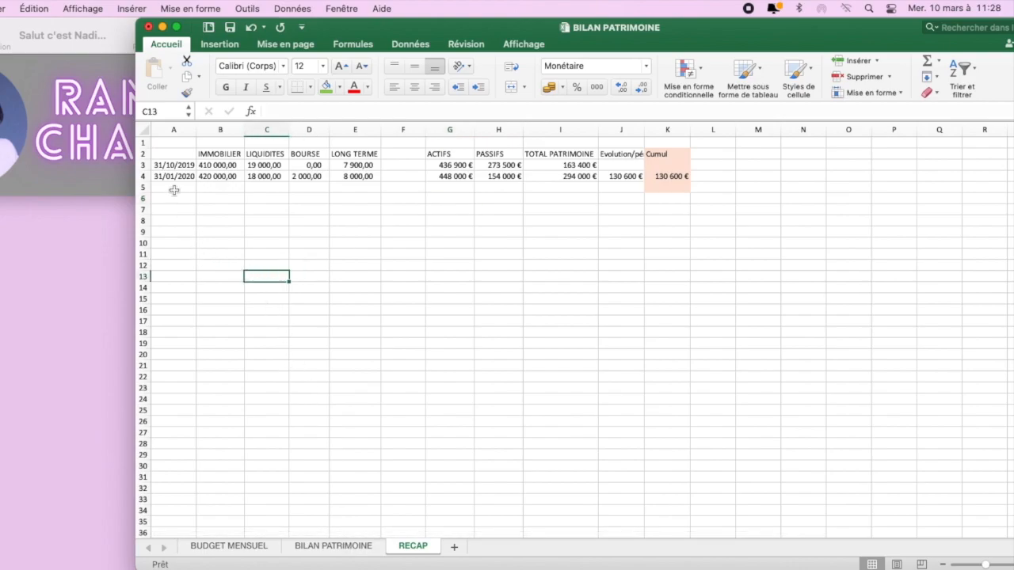
# Highlight the 31/01/2020 row, A4:K4, with a yellow fill
pyautogui.moveTo(162, 176); pyautogui.dragTo(670, 178)
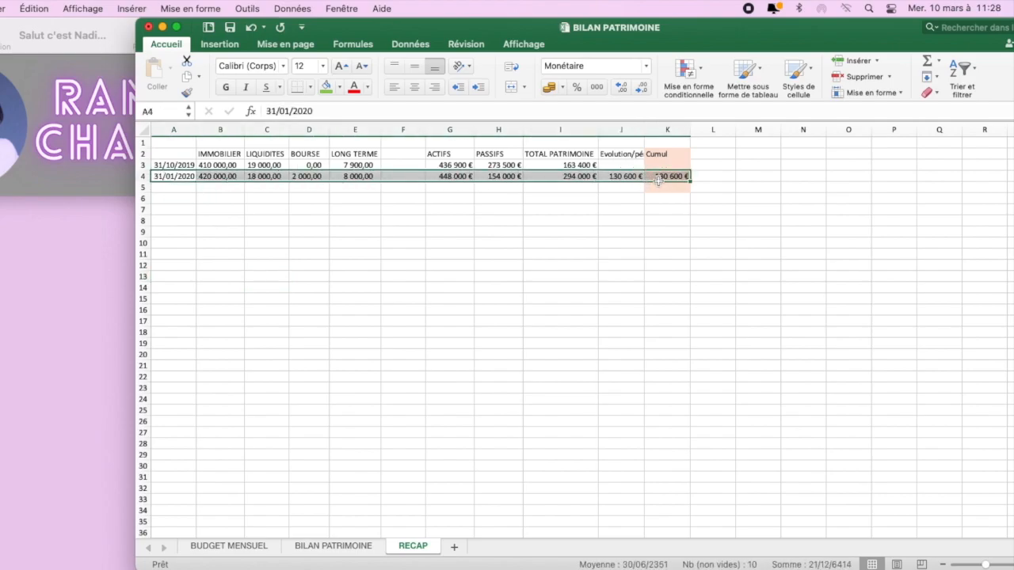
pyautogui.click(340, 88)
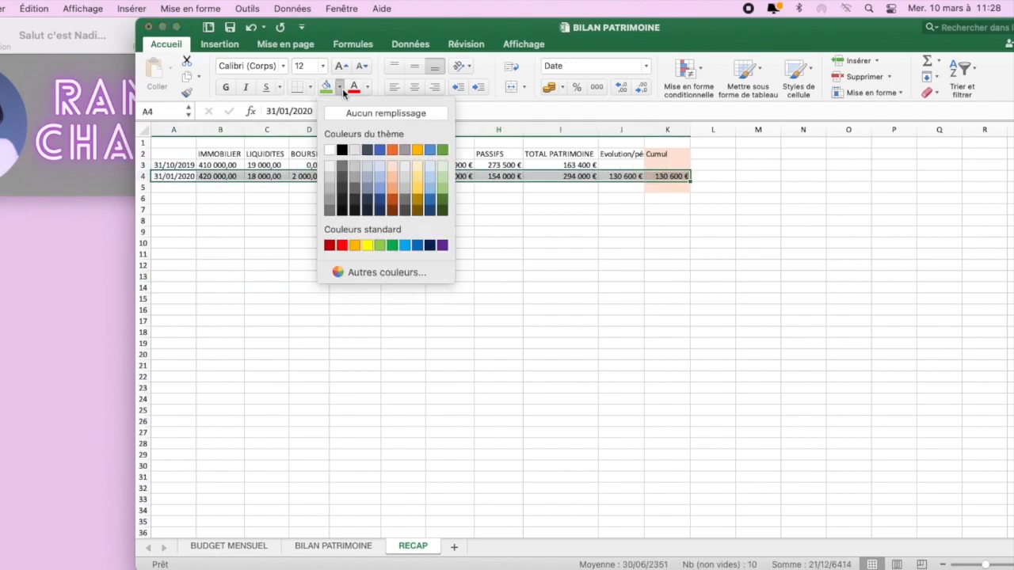
pyautogui.click(367, 245)
pyautogui.click(309, 220)
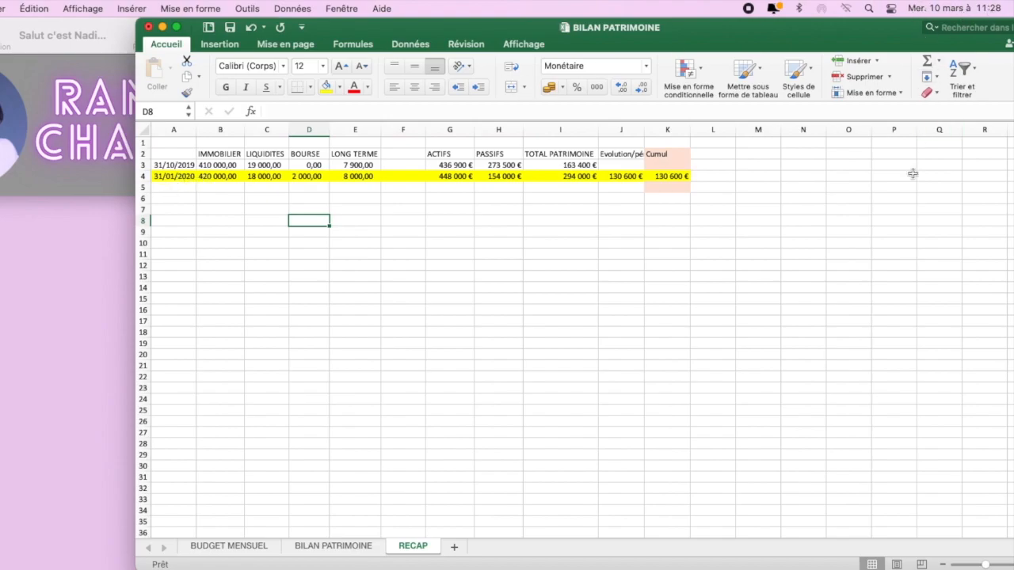
pyautogui.click(450, 211)
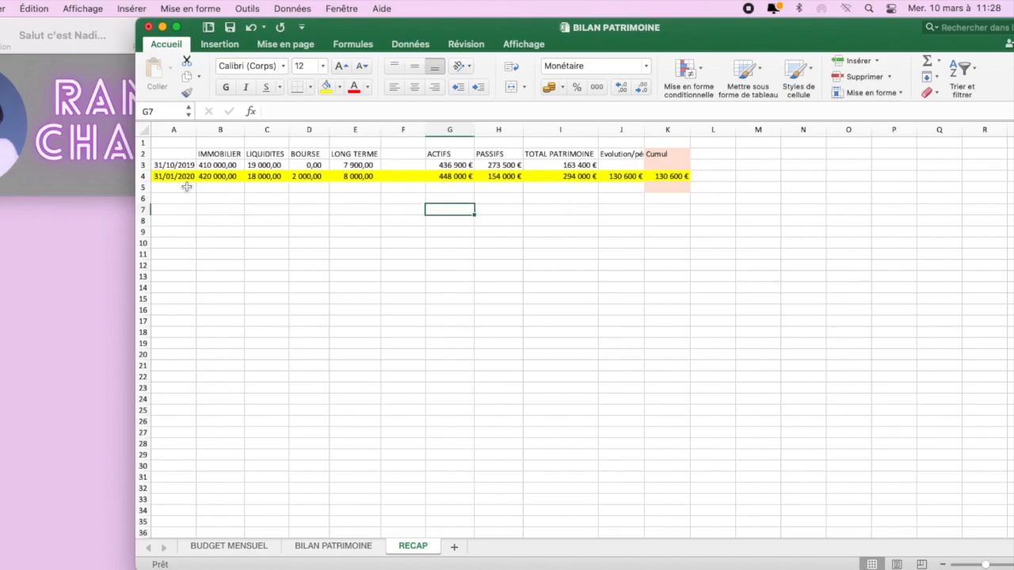
# Compare the 31/01/2020 IMMOBILIER amount in B4 with the sum of the real-estate assets in C9:C11 of BILAN PATRIMOINE
pyautogui.click(230, 176)
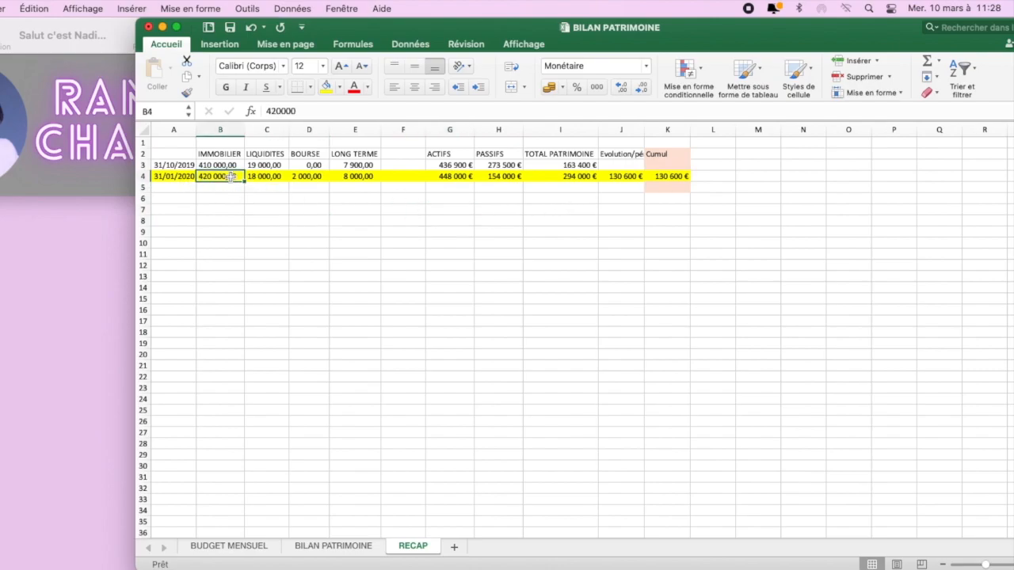
pyautogui.click(343, 551)
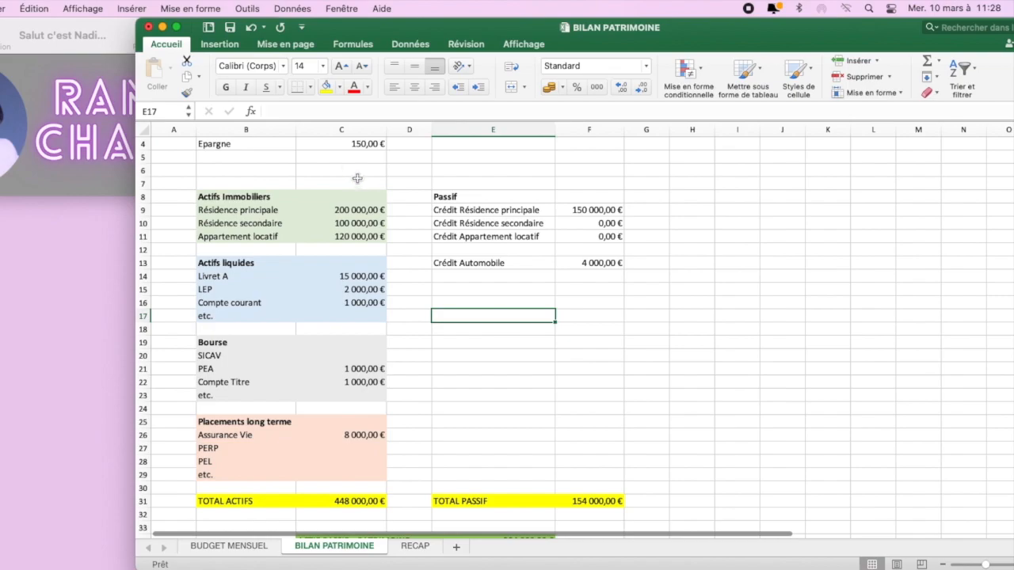
pyautogui.moveTo(357, 210); pyautogui.dragTo(357, 236)
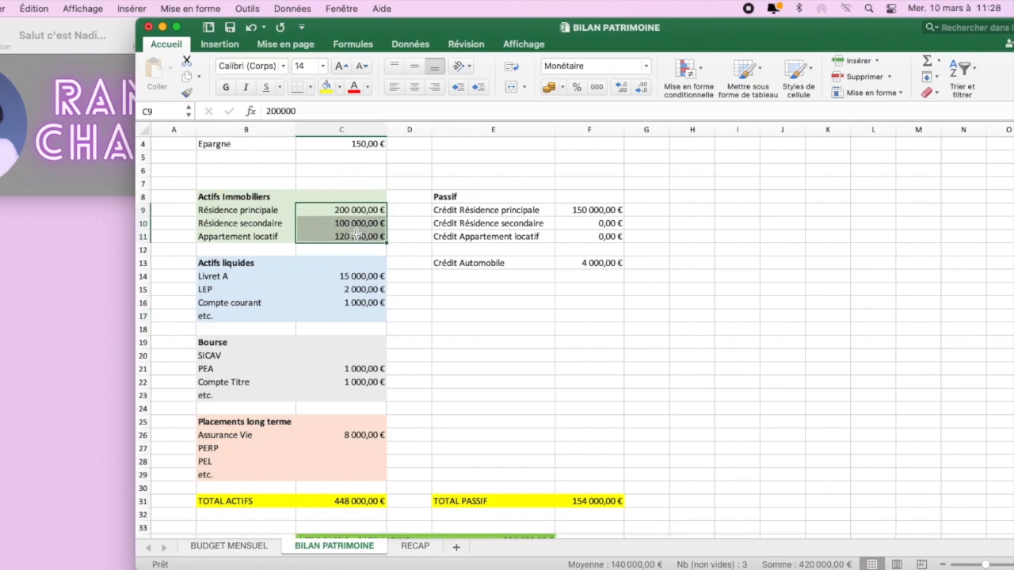
pyautogui.click(417, 547)
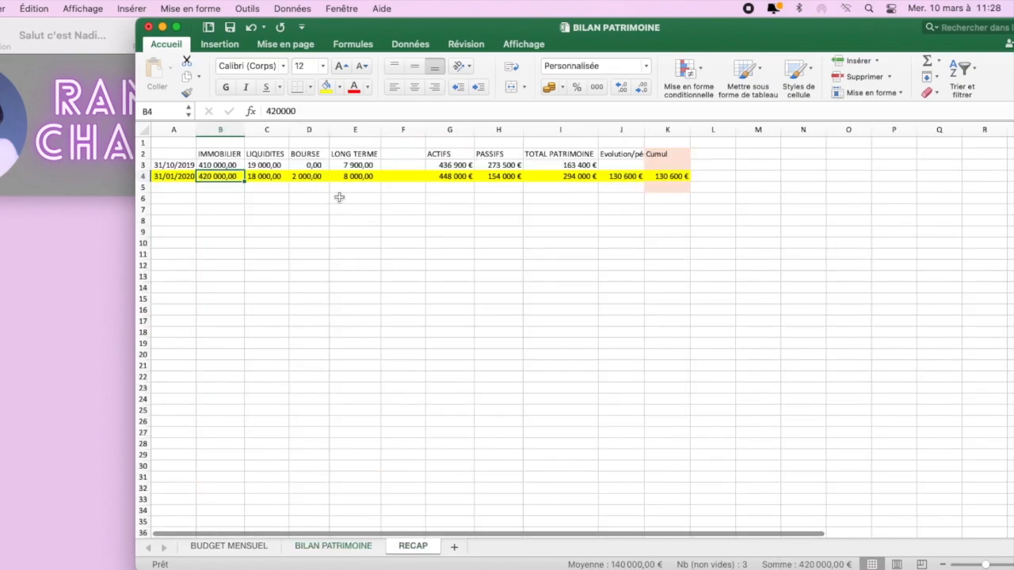
# Check the LIQUIDITES, BOURSE and LONG TERME amounts in C4:E4, and review the 31/10/2019 row above
pyautogui.click(264, 178)
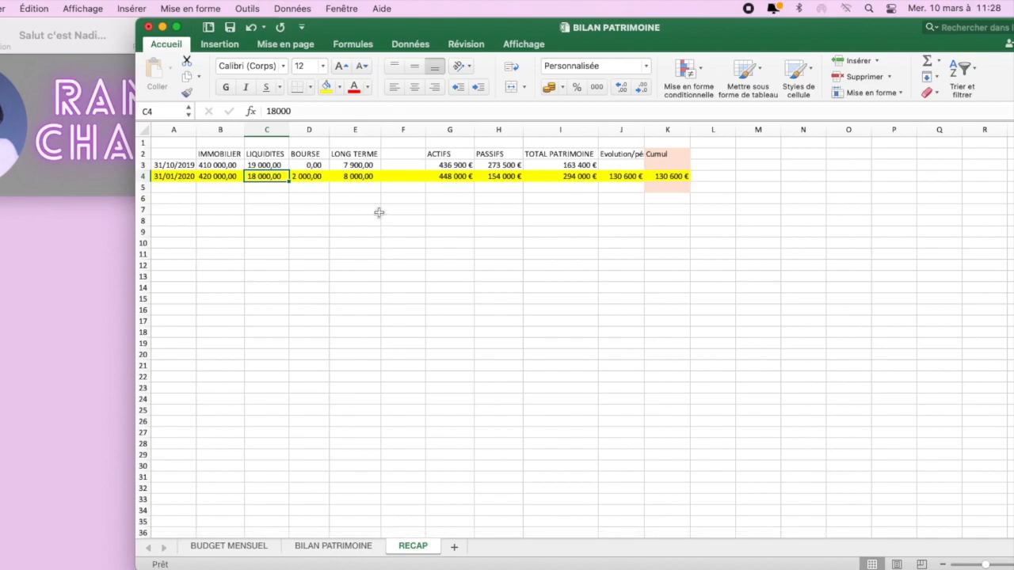
pyautogui.click(312, 181)
pyautogui.click(378, 178)
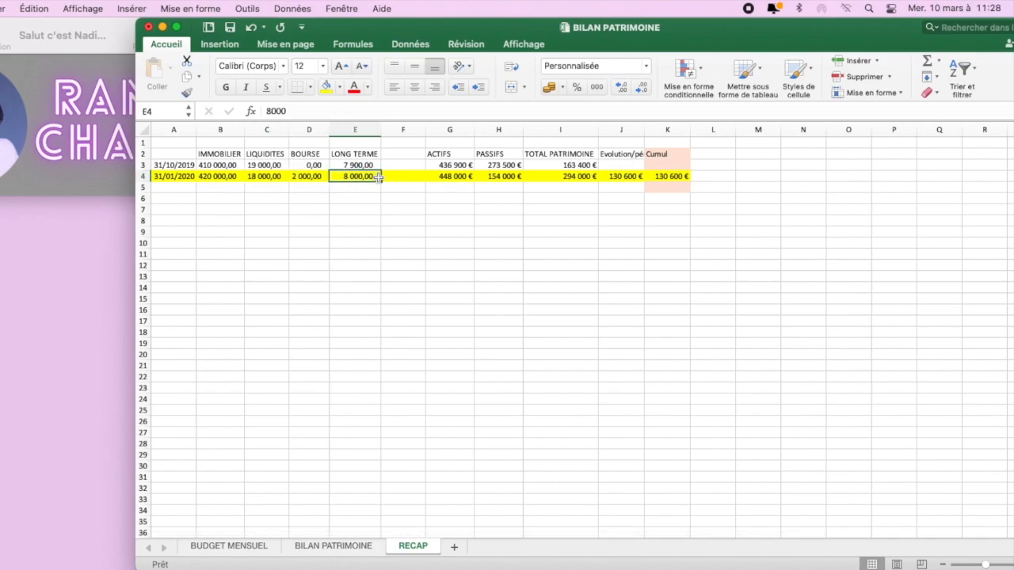
pyautogui.click(143, 166)
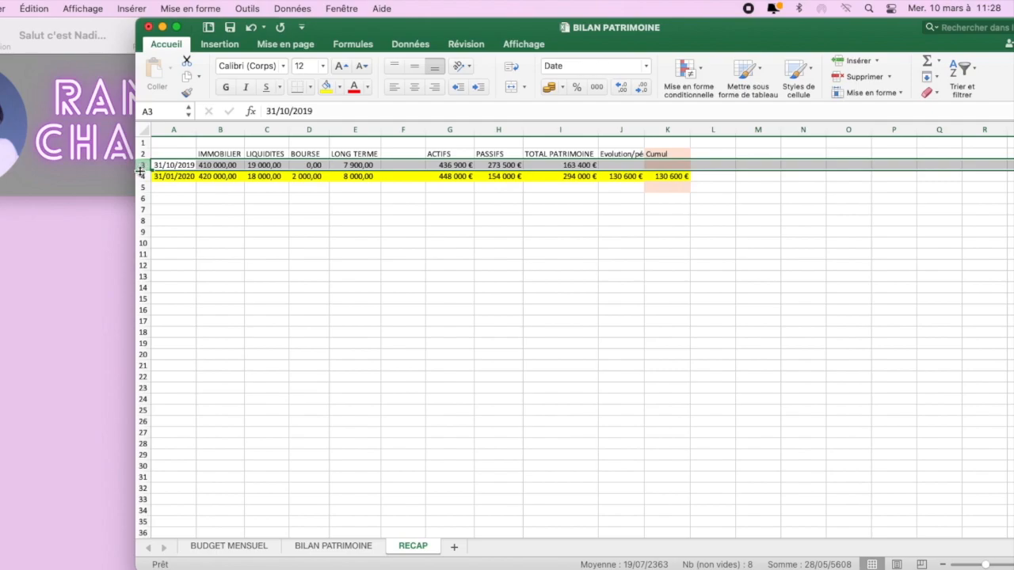
pyautogui.click(375, 217)
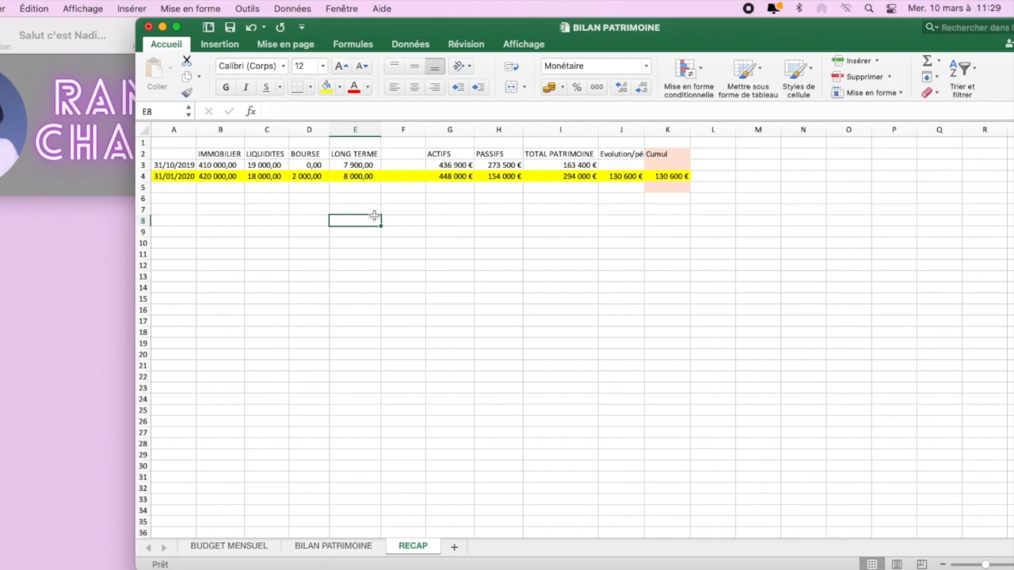
# Review the 31/01/2020 asset categories in B4:E4 and the ACTIFS total in G4
pyautogui.click(229, 176)
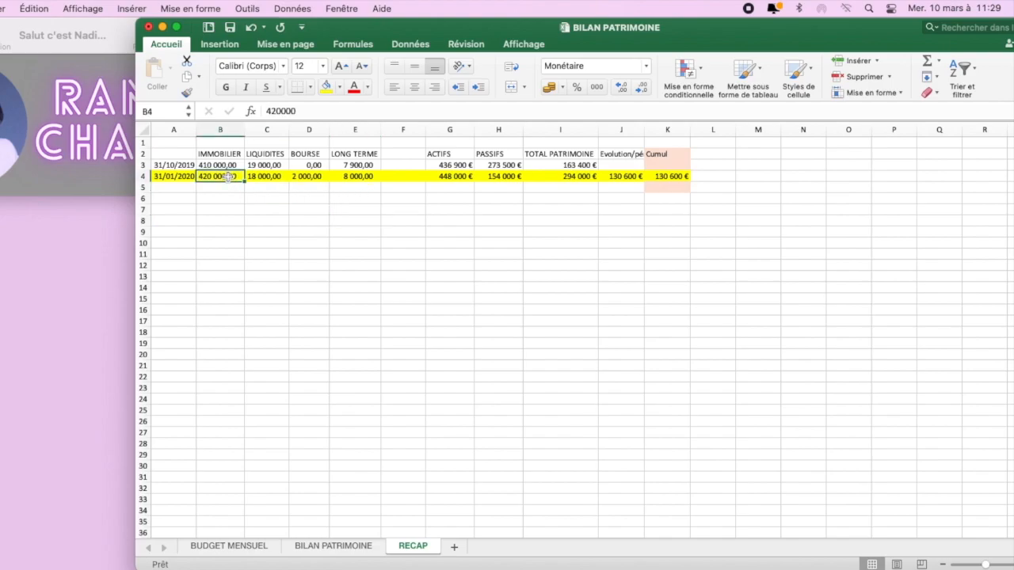
pyautogui.click(277, 176)
pyautogui.click(318, 177)
pyautogui.click(364, 176)
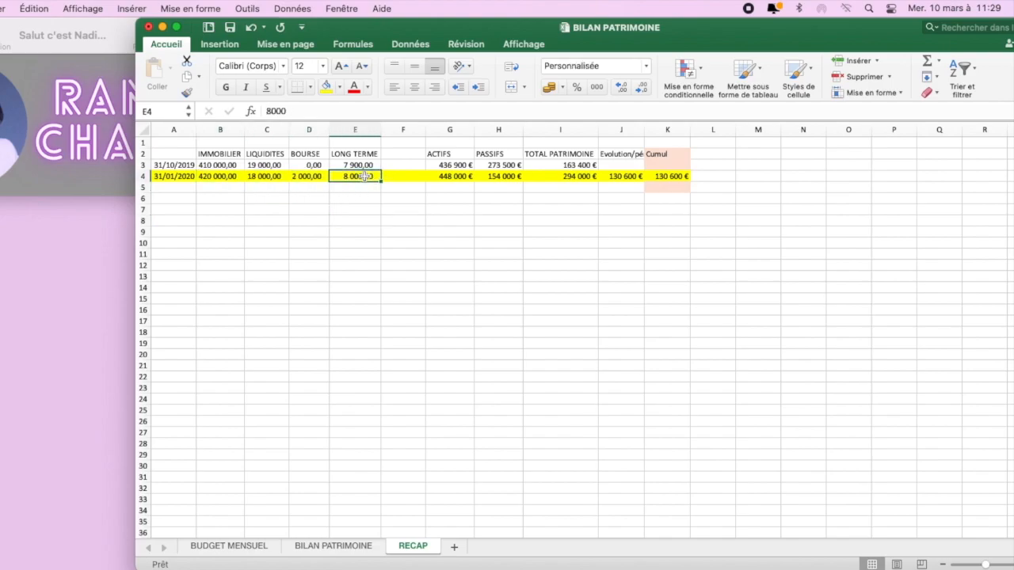
pyautogui.click(462, 176)
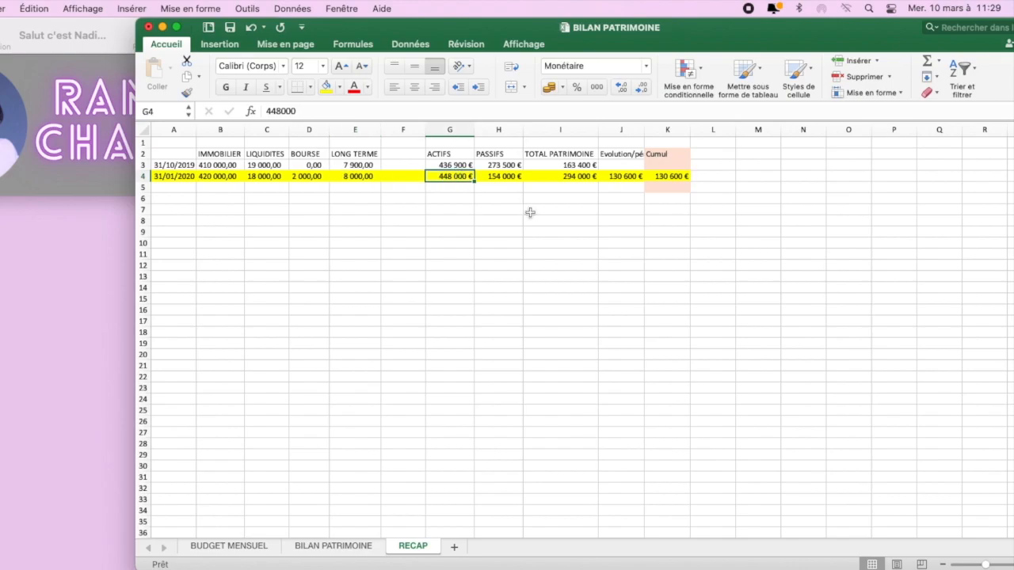
# Check the PASSIFS amount in H4 against BILAN PATRIMOINE and inspect the TOTAL PATRIMOINE formula in I4 without changing it
pyautogui.click(512, 178)
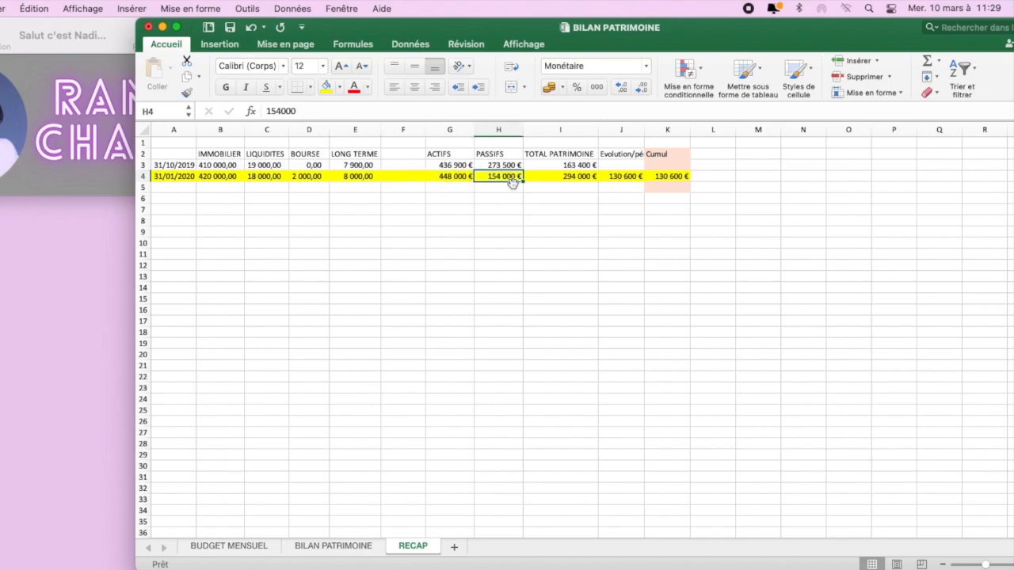
pyautogui.click(370, 547)
pyautogui.click(414, 547)
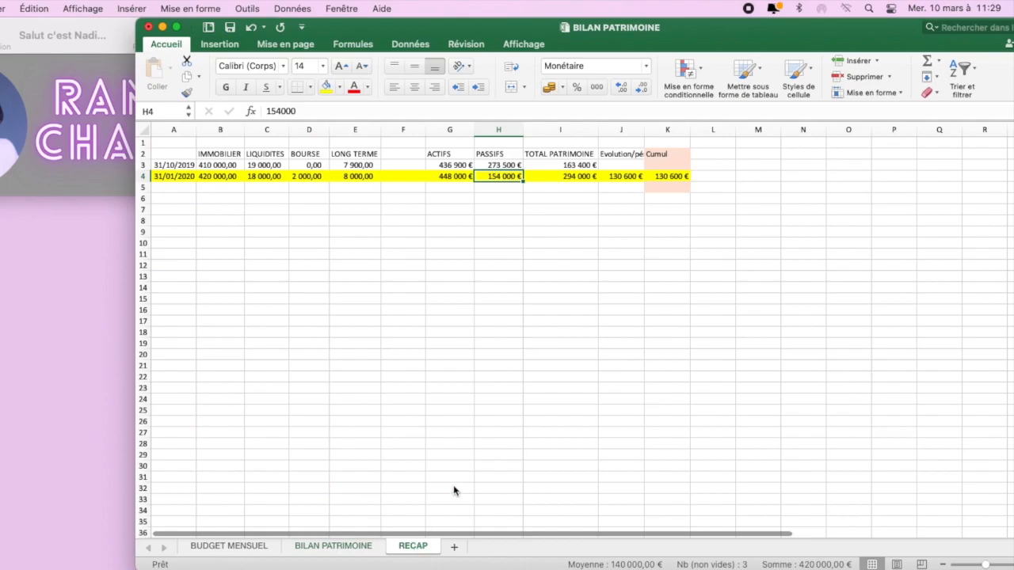
pyautogui.doubleClick(579, 177)
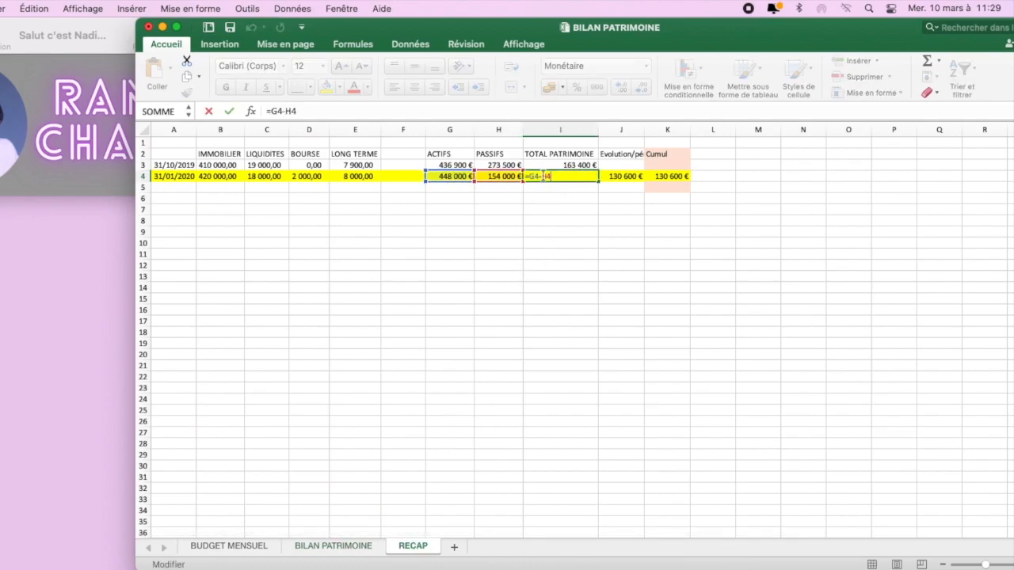
pyautogui.press('Return')
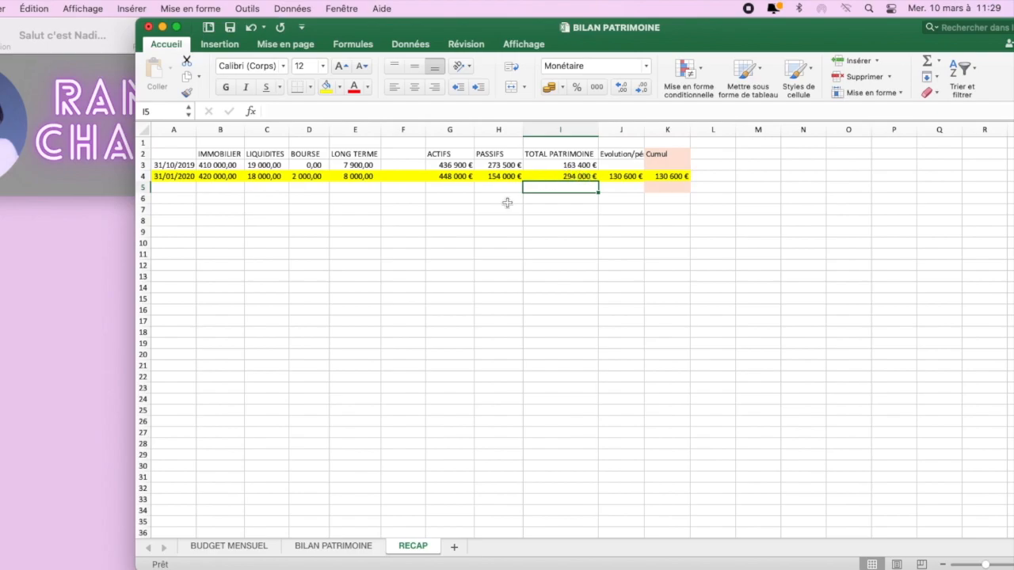
pyautogui.click(452, 198)
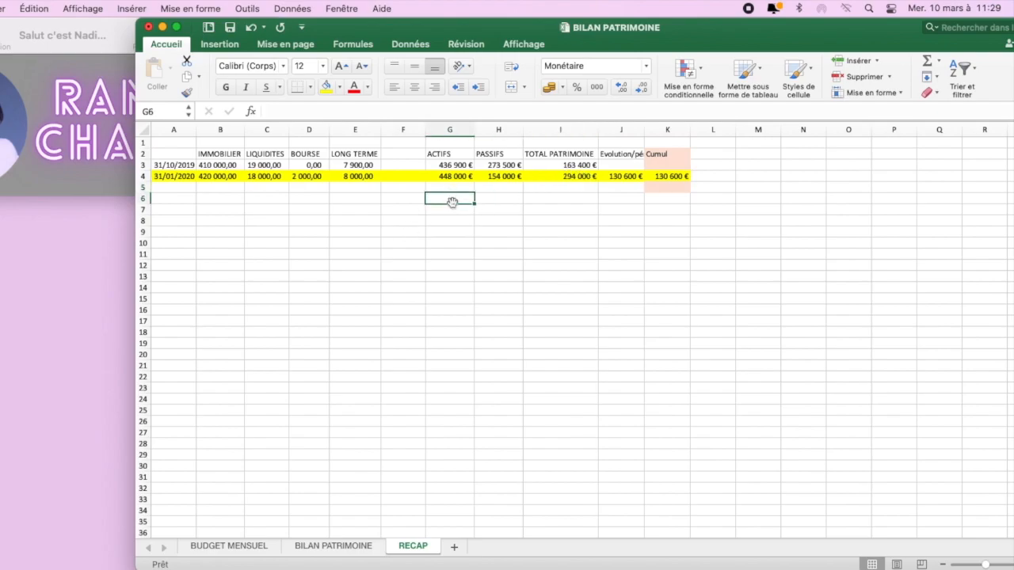
pyautogui.write('300')
pyautogui.press('BackSpace')
pyautogui.press('BackSpace')
pyautogui.press('BackSpace')
pyautogui.write('2')
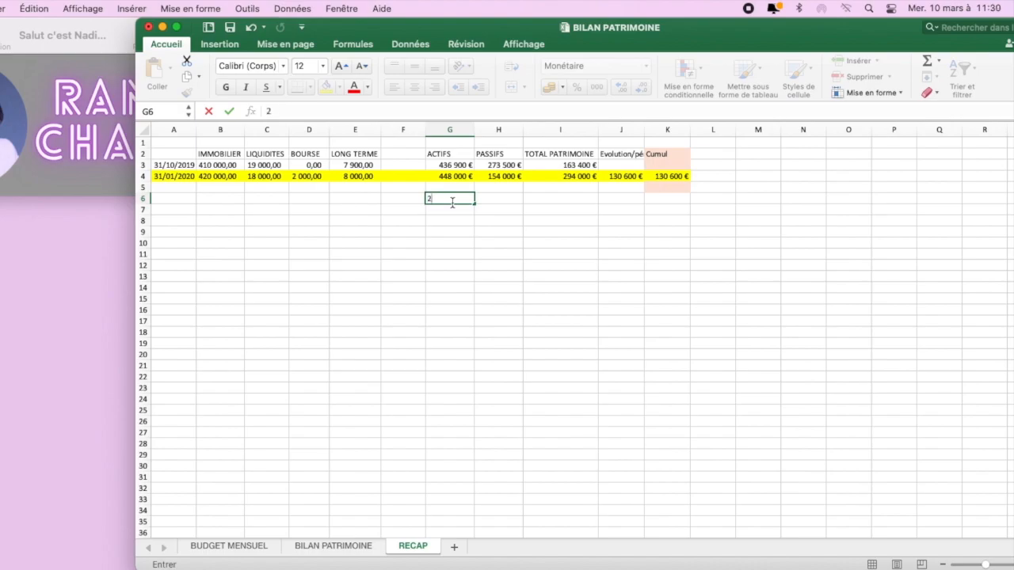
pyautogui.press('BackSpace')
# Enter an example row in RECAP with PASSIFS 240000 in H6 and ACTIFS 200000 in G6
pyautogui.click(513, 201)
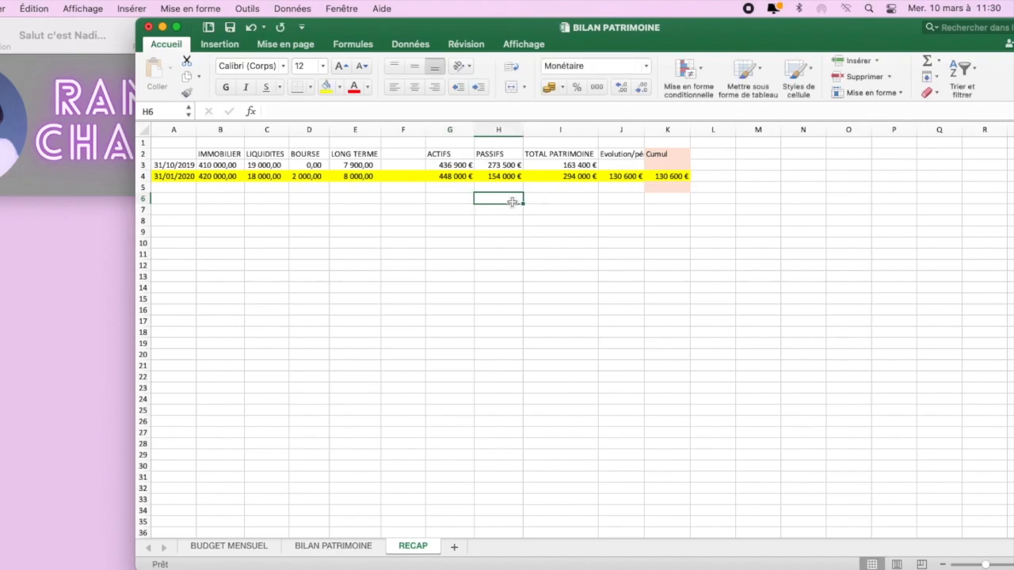
pyautogui.write('240000')
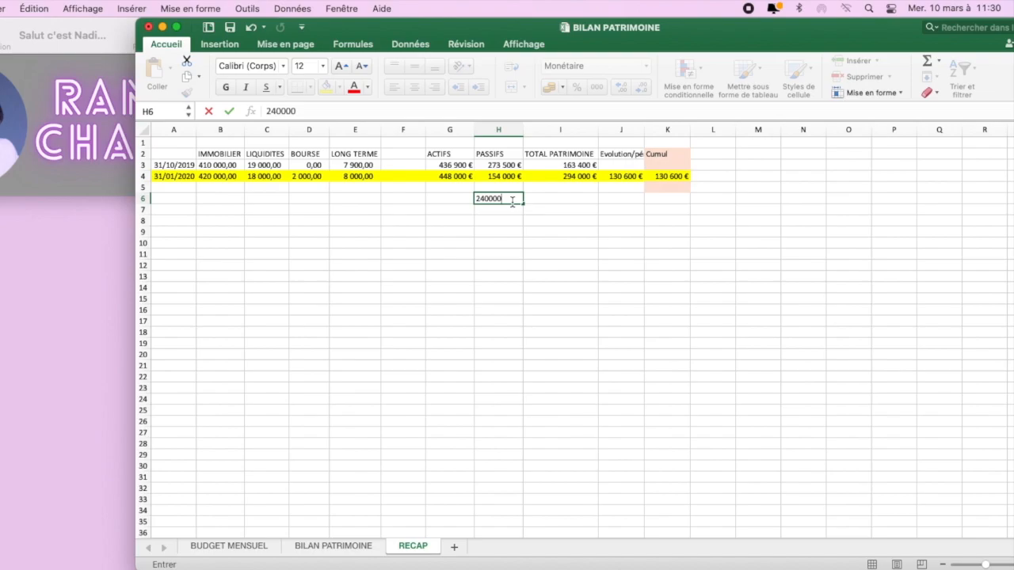
pyautogui.press('Return')
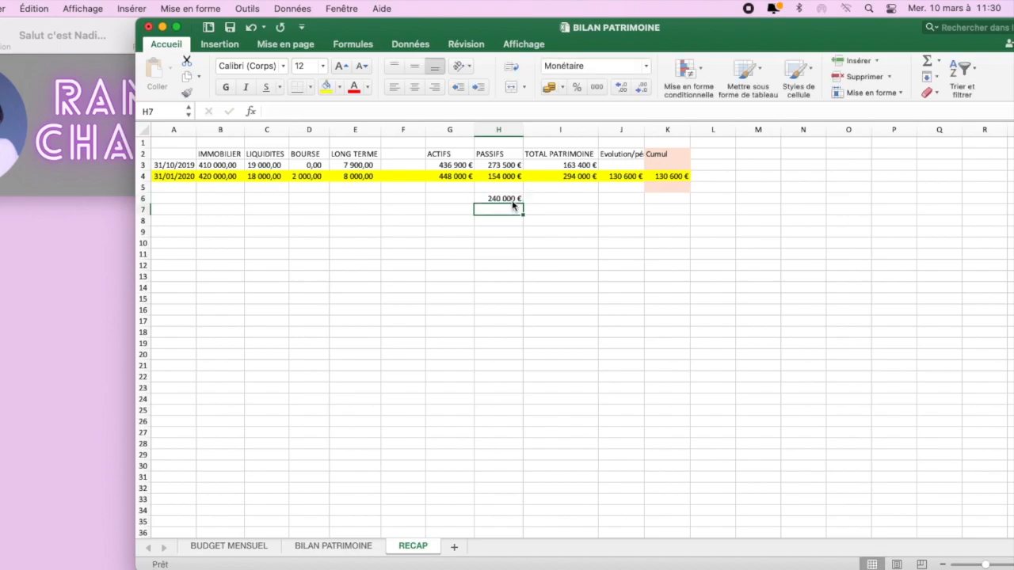
pyautogui.click(439, 197)
pyautogui.write('200 00')
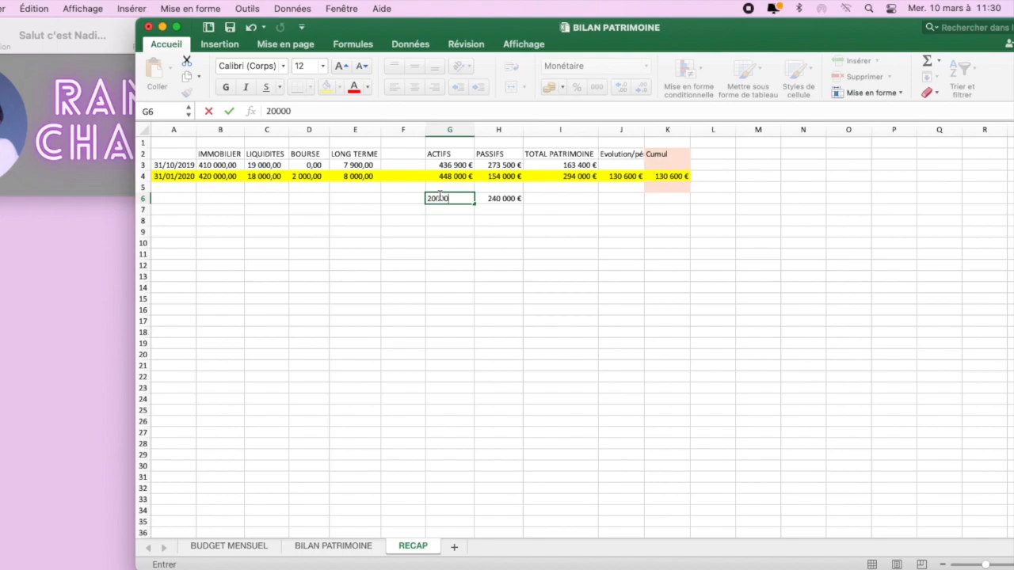
pyautogui.write('0')
pyautogui.press('Return')
# Fill the TOTAL PATRIMOINE formula from I4 down to I6 and inspect the formula in I6 without changing it
pyautogui.click(580, 177)
pyautogui.moveTo(598, 182); pyautogui.dragTo(596, 198)
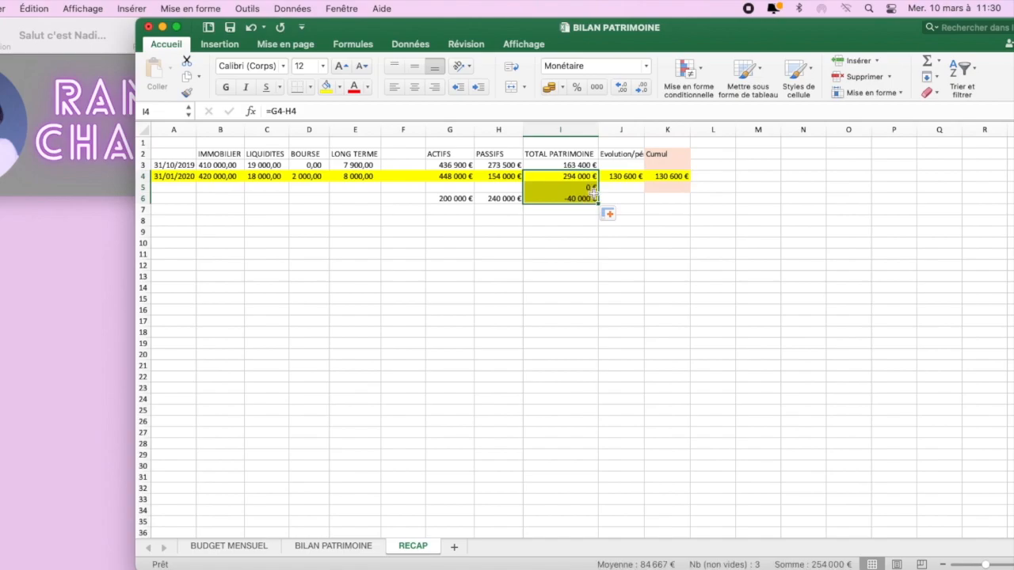
pyautogui.doubleClick(592, 197)
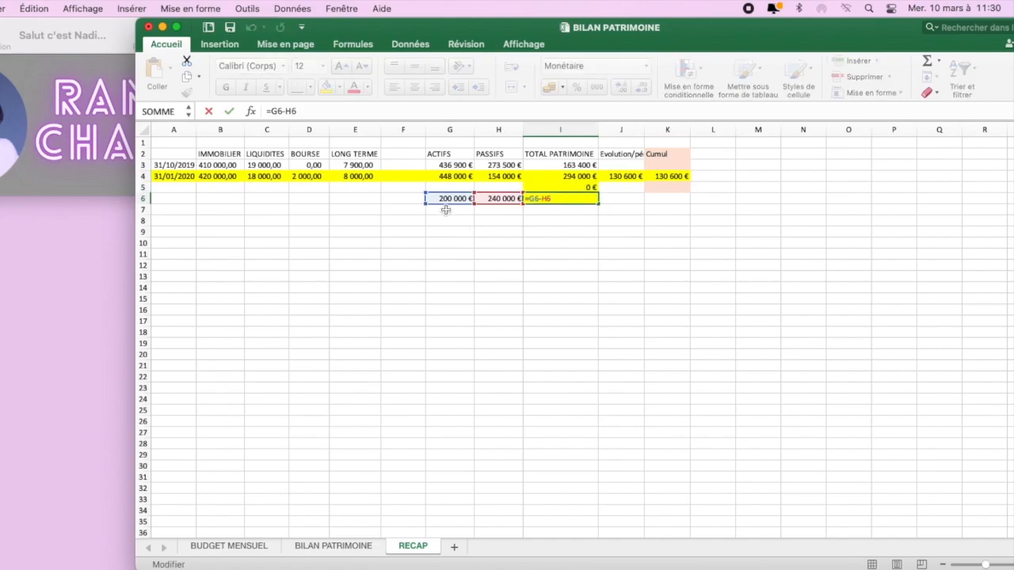
pyautogui.press('Return')
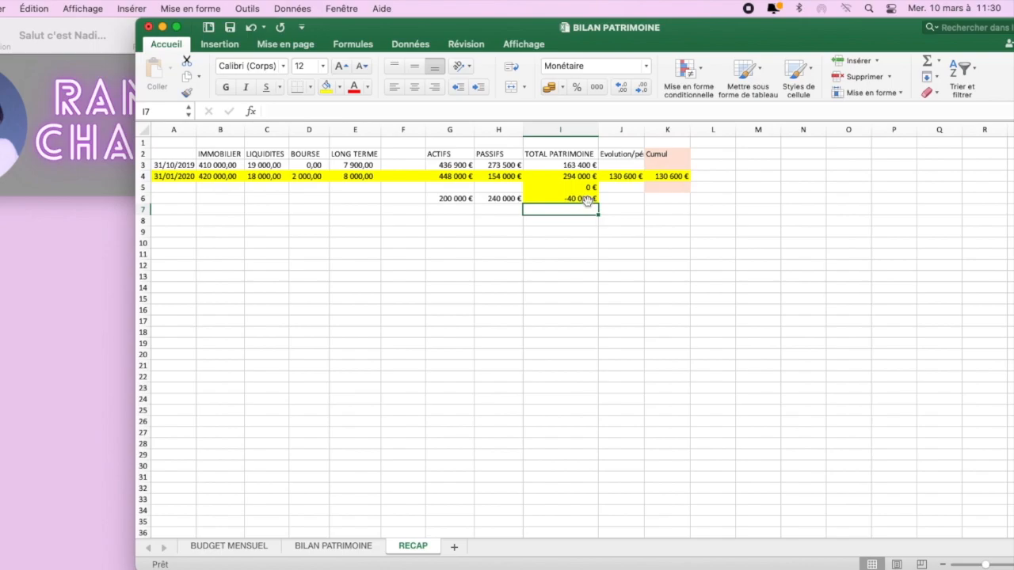
# Remove the yellow fill from row 6
pyautogui.click(144, 198)
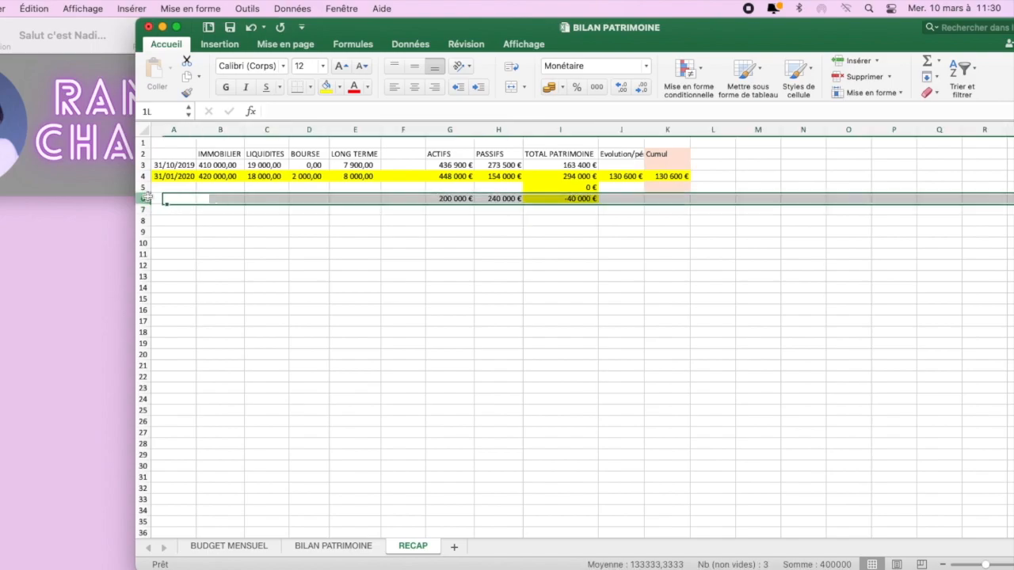
pyautogui.click(339, 88)
pyautogui.click(353, 115)
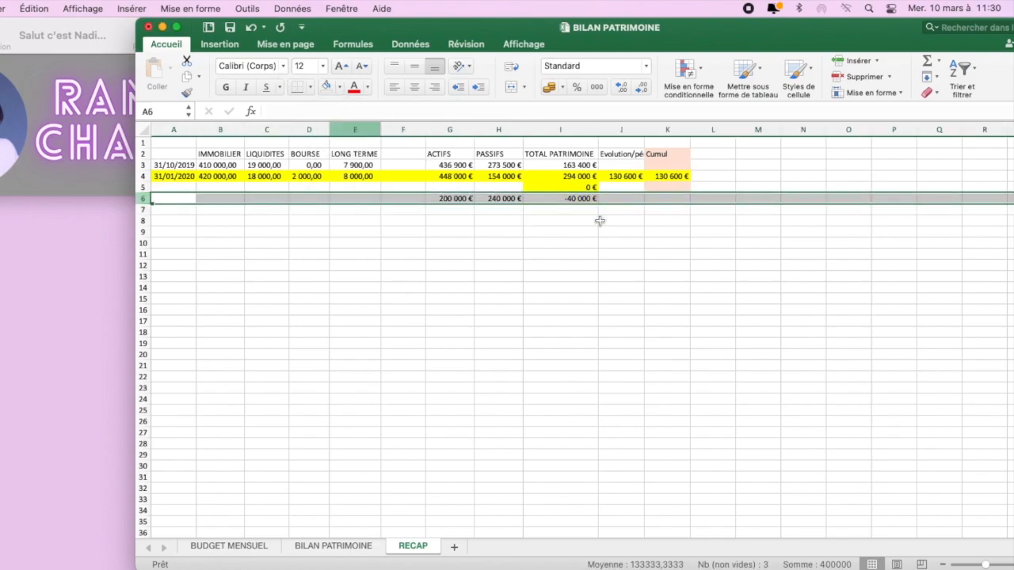
pyautogui.click(665, 244)
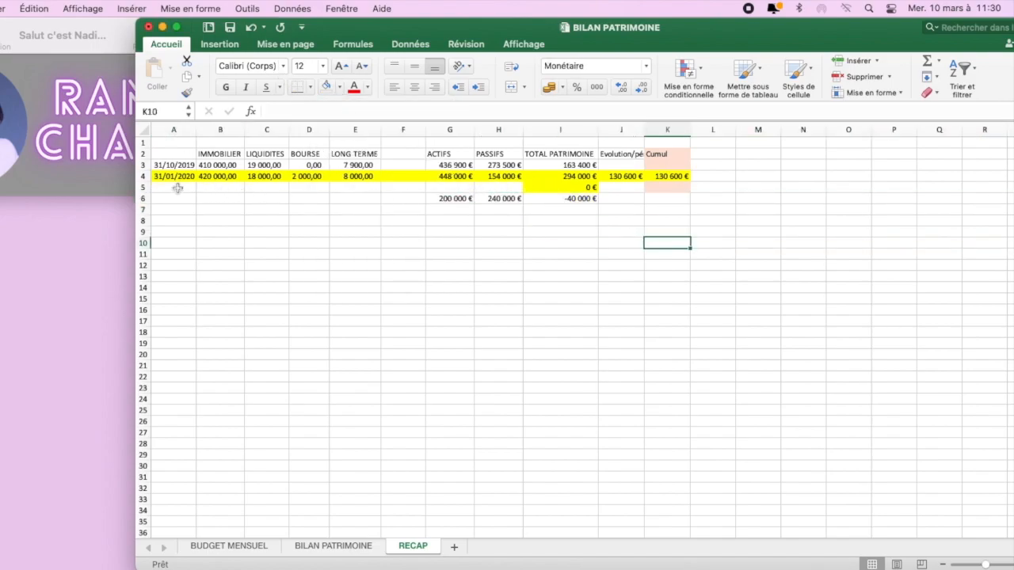
# Delete rows 5 and 6 containing the example amounts
pyautogui.click(145, 187)
pyautogui.moveTo(145, 187); pyautogui.dragTo(145, 199)
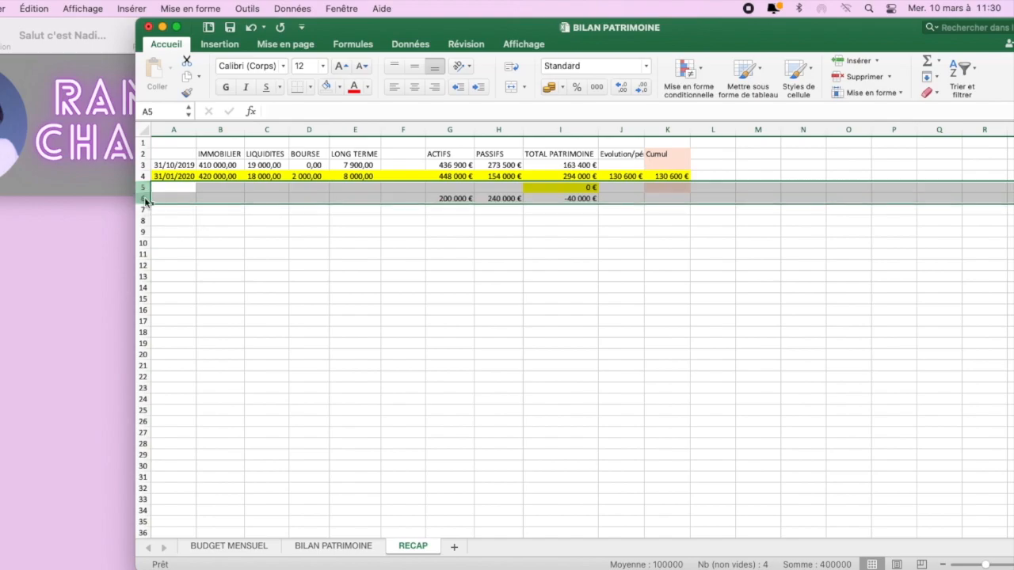
pyautogui.rightClick(145, 199)
pyautogui.click(195, 290)
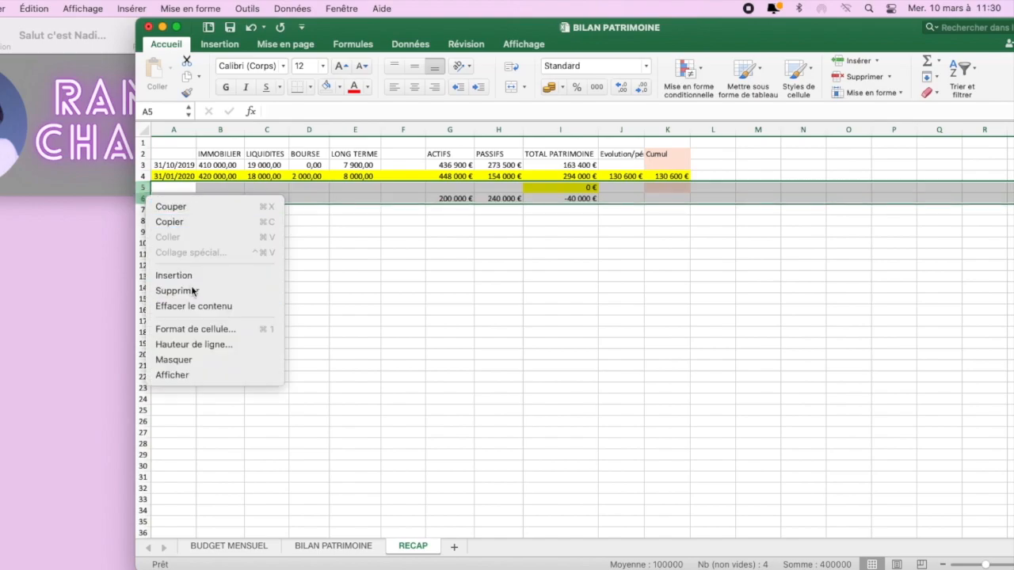
pyautogui.click(640, 263)
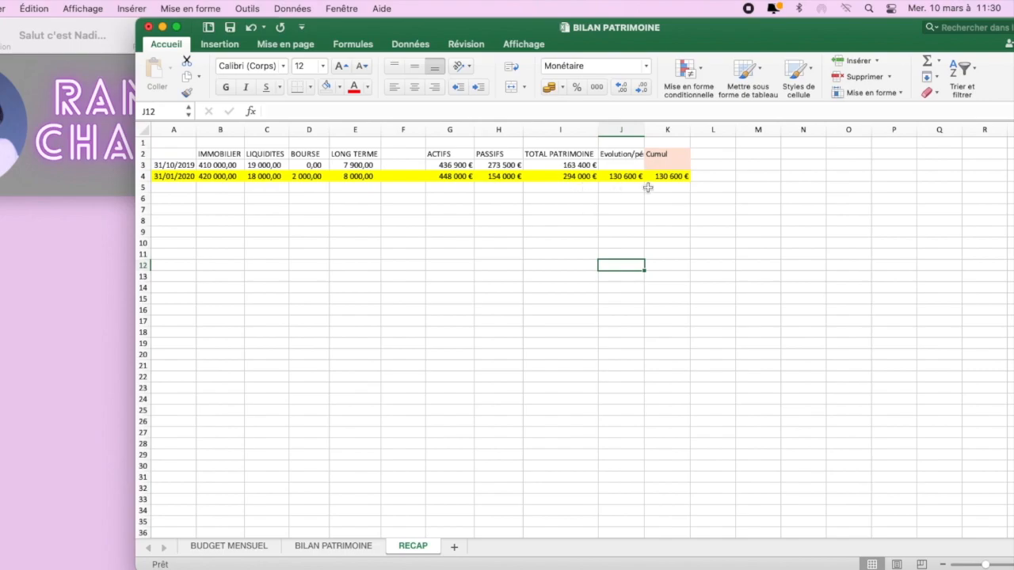
# Set the 31/10/2019 PASSIFS amount in H3 to 152000
pyautogui.click(590, 177)
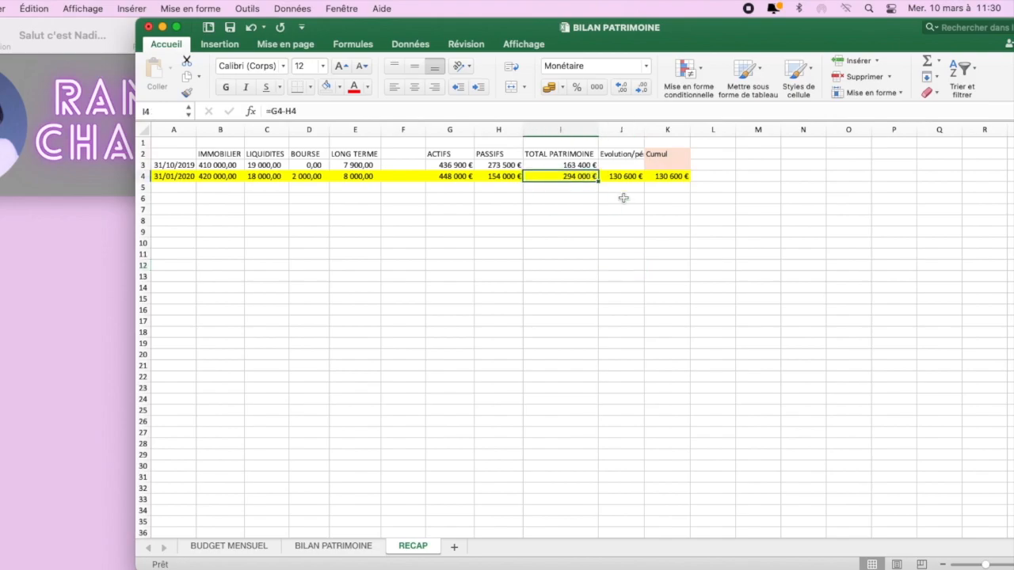
pyautogui.click(507, 165)
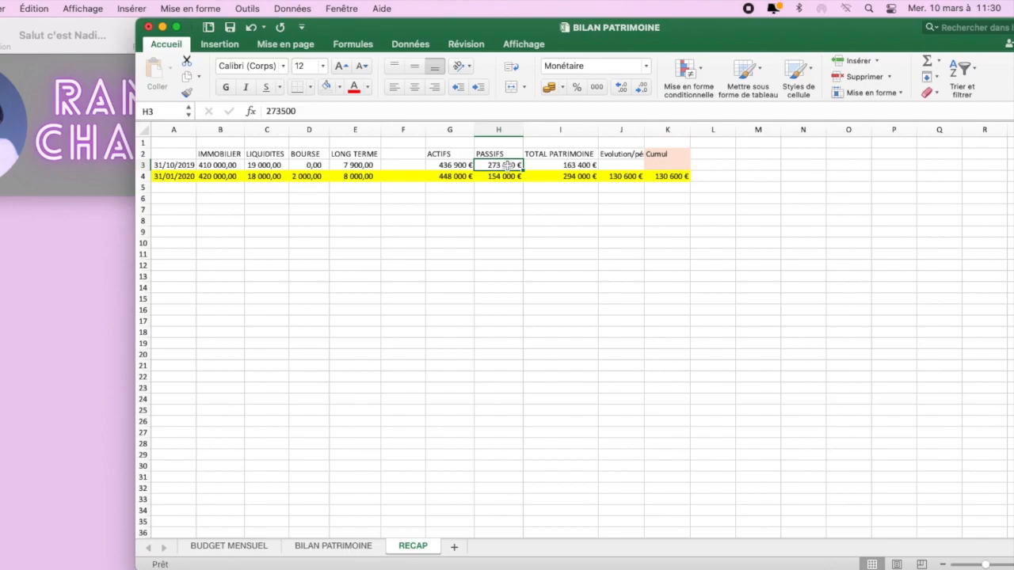
pyautogui.write('152000')
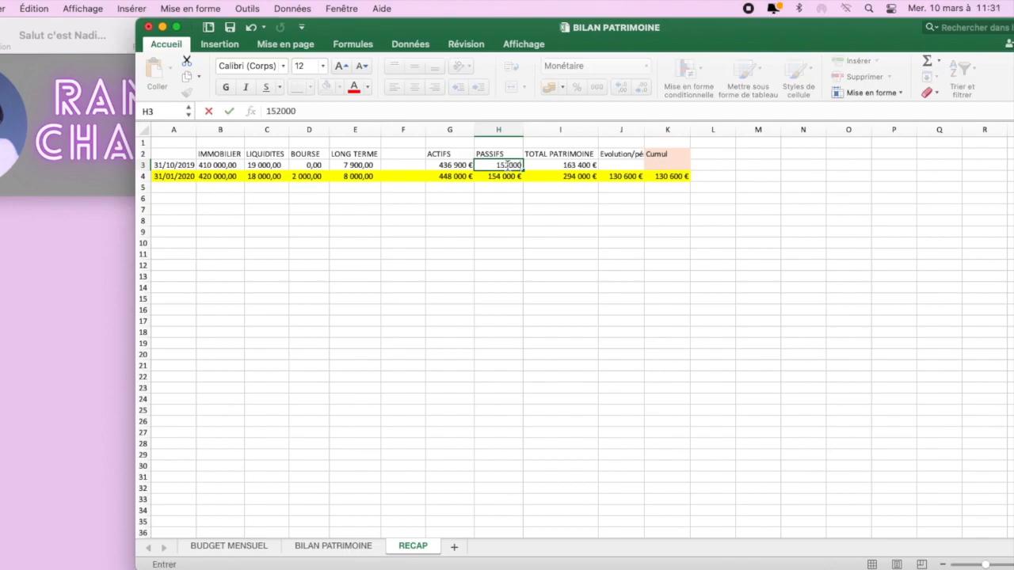
pyautogui.press('Return')
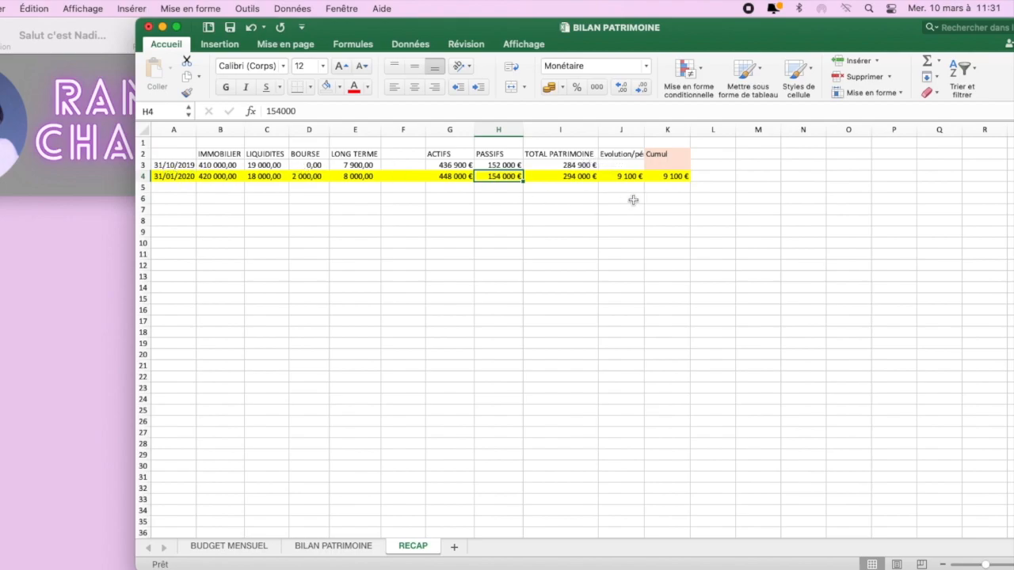
# Widen column J to fit its full Evolution/période -1 header and inspect the formula in J4
pyautogui.moveTo(644, 129); pyautogui.dragTo(675, 129)
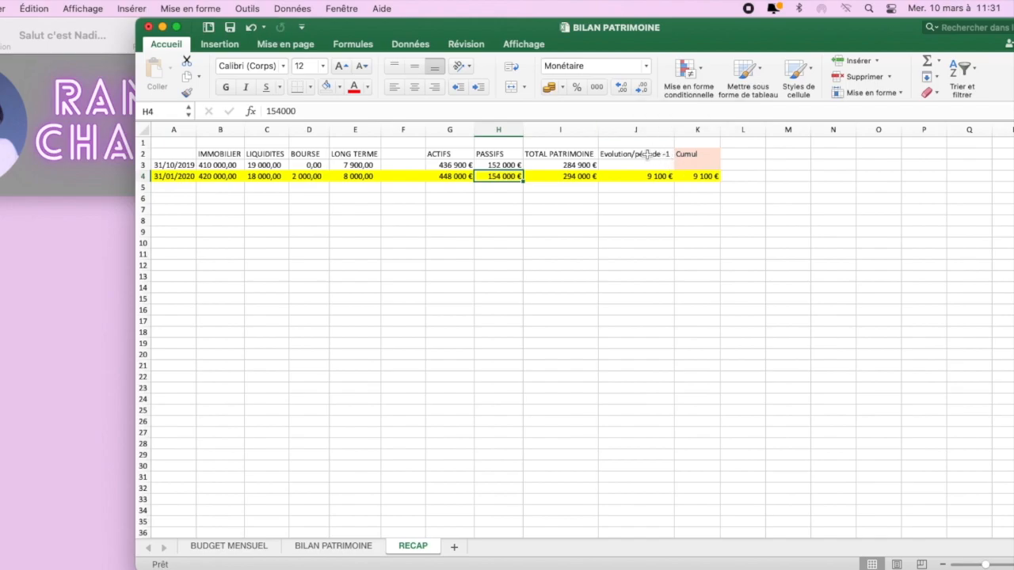
pyautogui.click(644, 177)
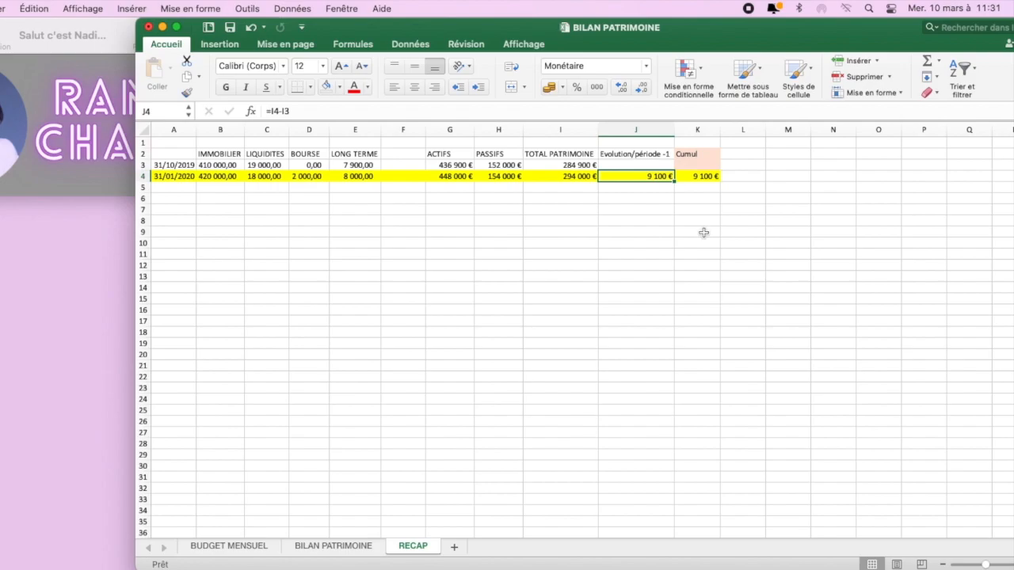
# Start a new period row by entering 30/06 in A5 and copying the IMMOBILIER amount from B4 down to B5
pyautogui.click(163, 189)
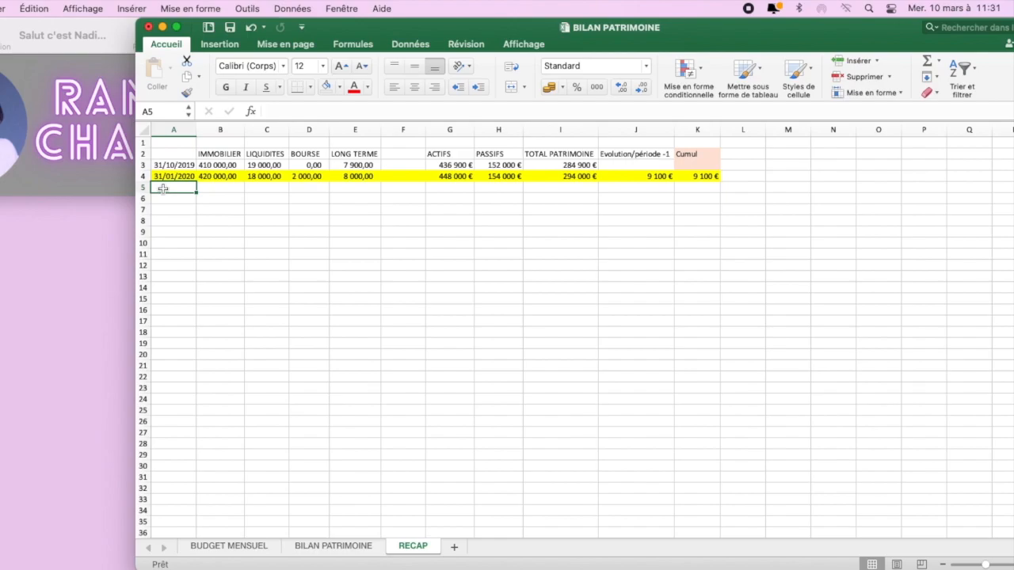
pyautogui.write('30')
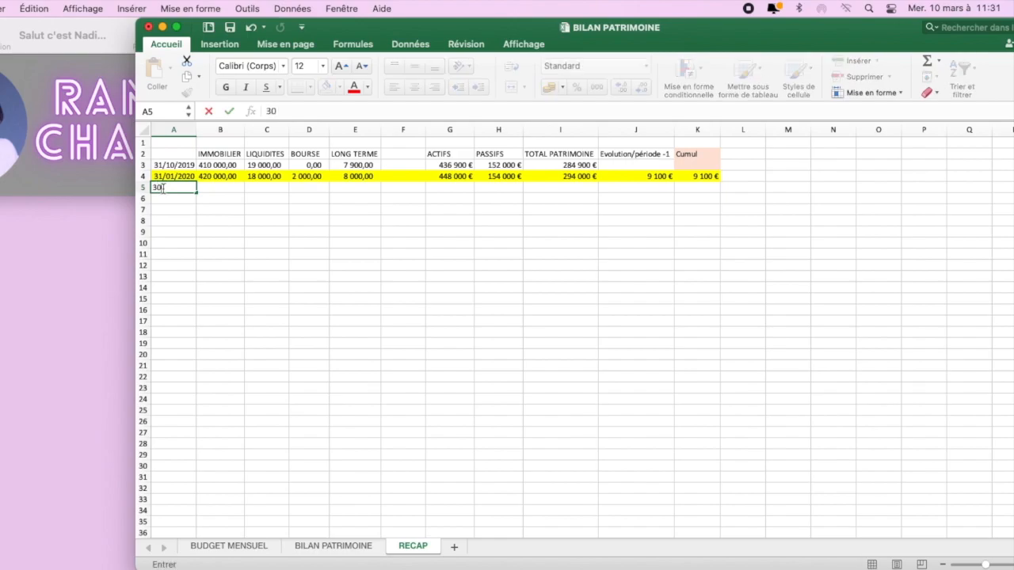
pyautogui.write('/06')
pyautogui.press('Return')
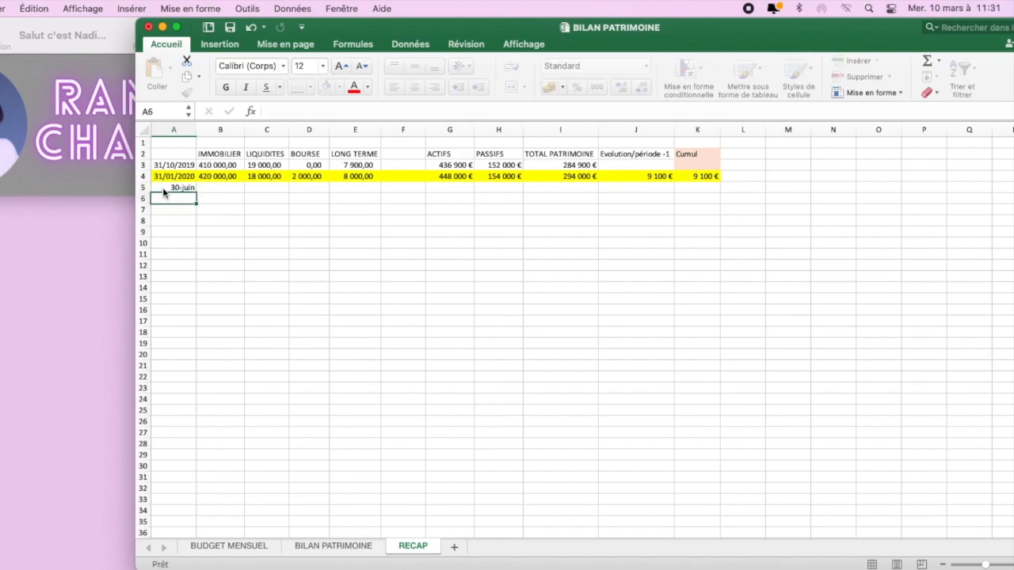
pyautogui.click(234, 184)
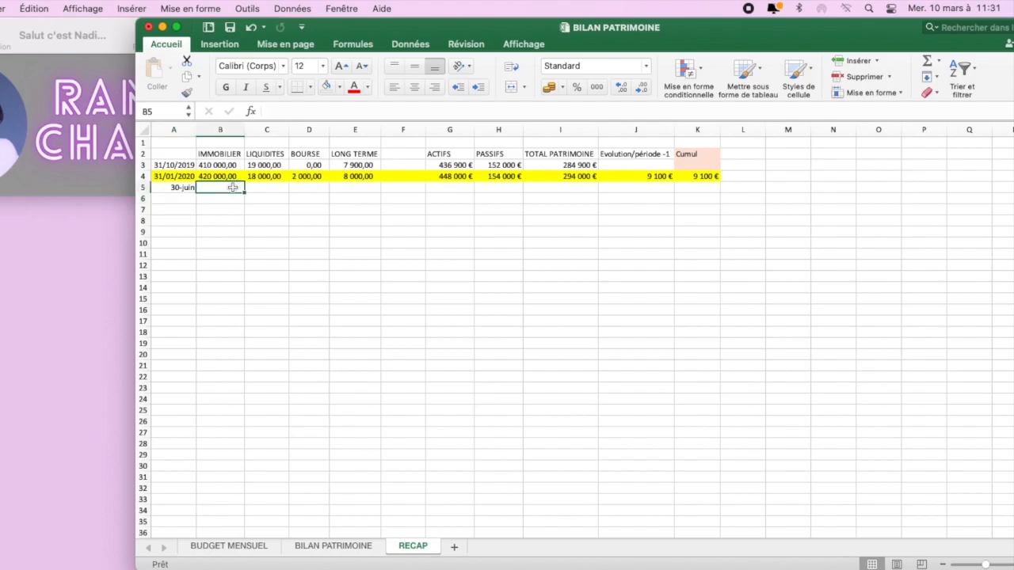
pyautogui.click(232, 177)
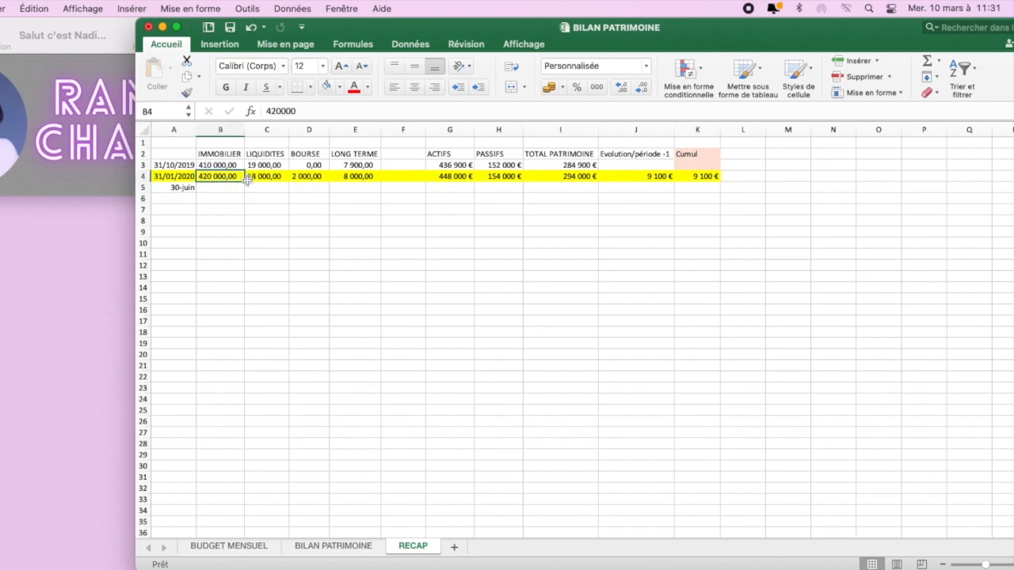
pyautogui.moveTo(244, 182); pyautogui.dragTo(244, 187)
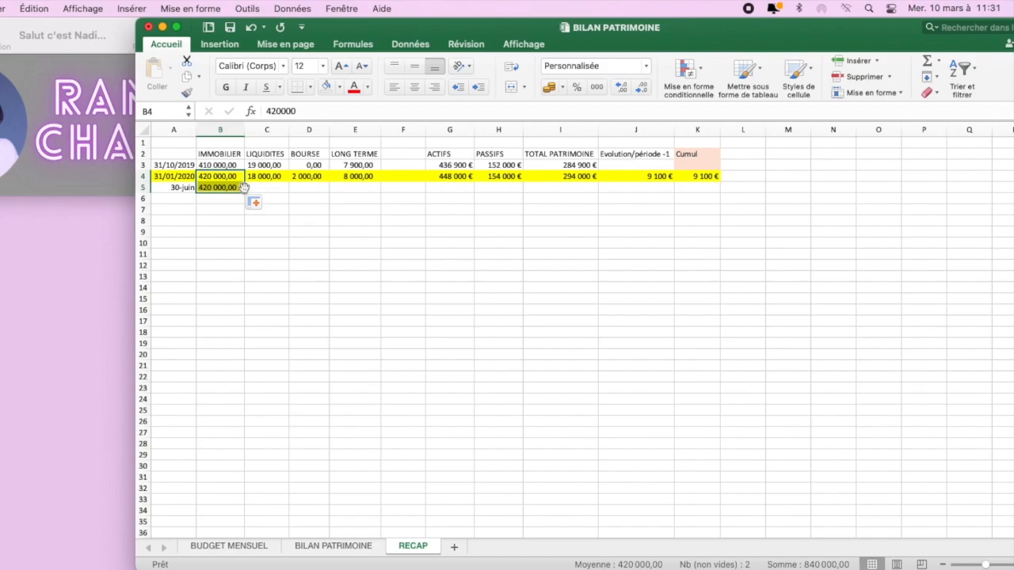
# Enter the 30 June LIQUIDITES amount 19000 in C5 and the BOURSE amount 2500 in D5
pyautogui.click(274, 188)
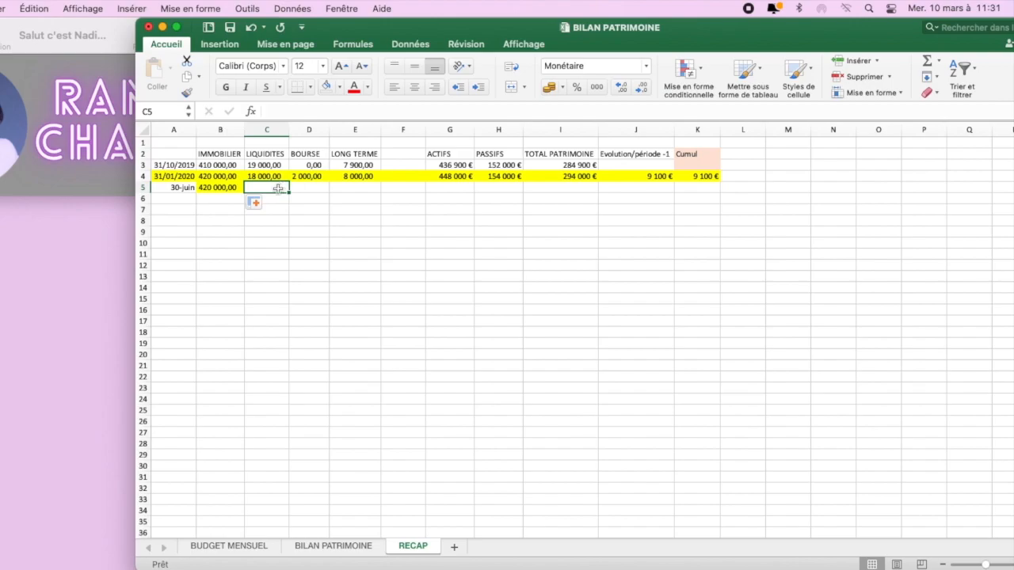
pyautogui.write('19000')
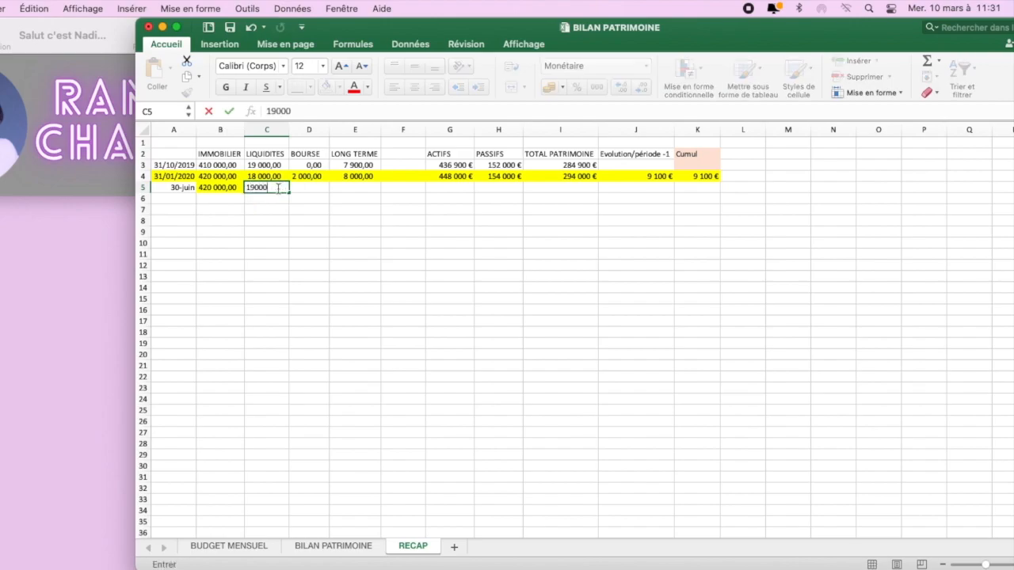
pyautogui.press('Return')
pyautogui.click(317, 184)
pyautogui.write('2500')
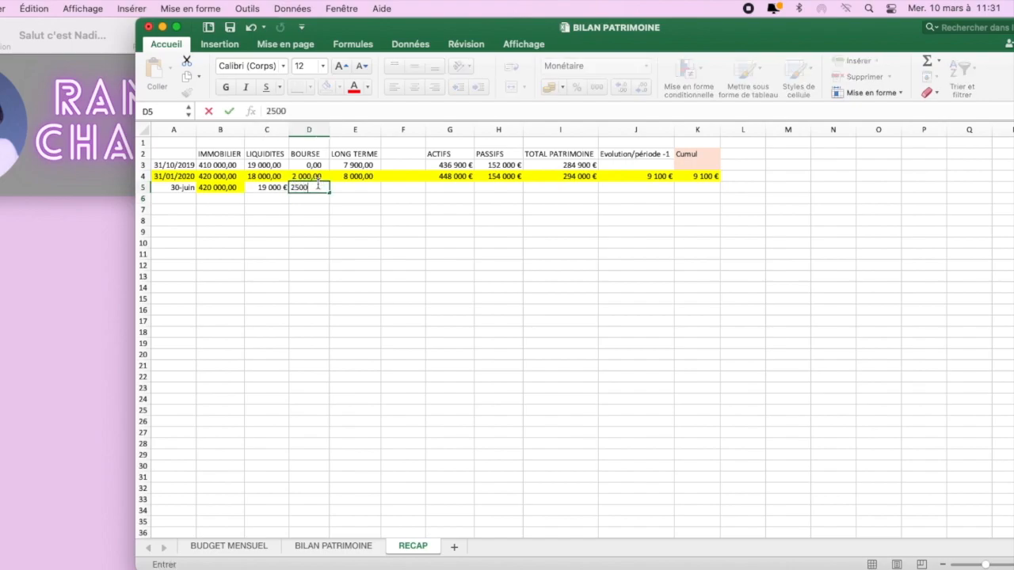
pyautogui.press('Return')
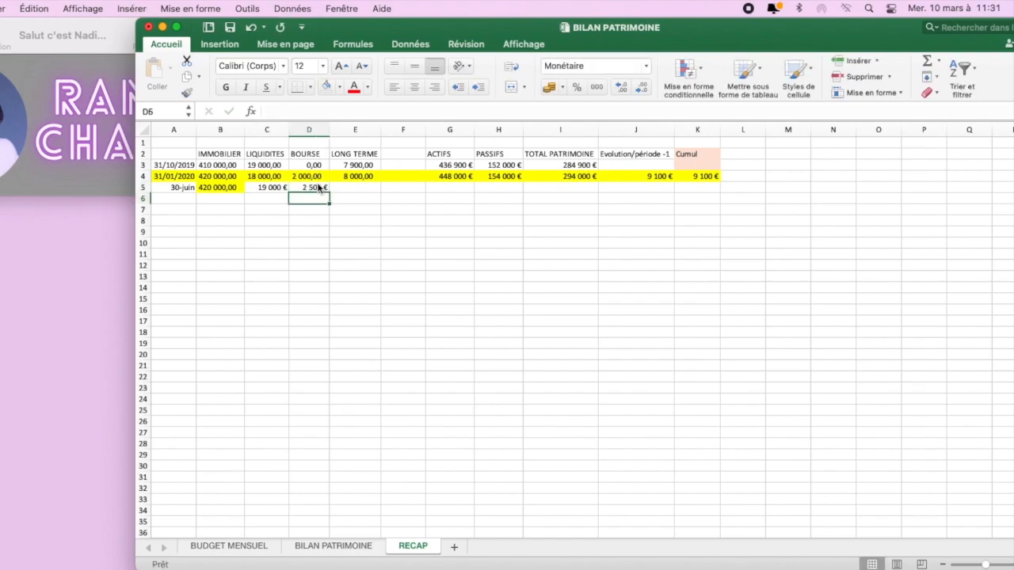
# Enter the 30 June LONG TERME amount 8000 in E5
pyautogui.click(372, 187)
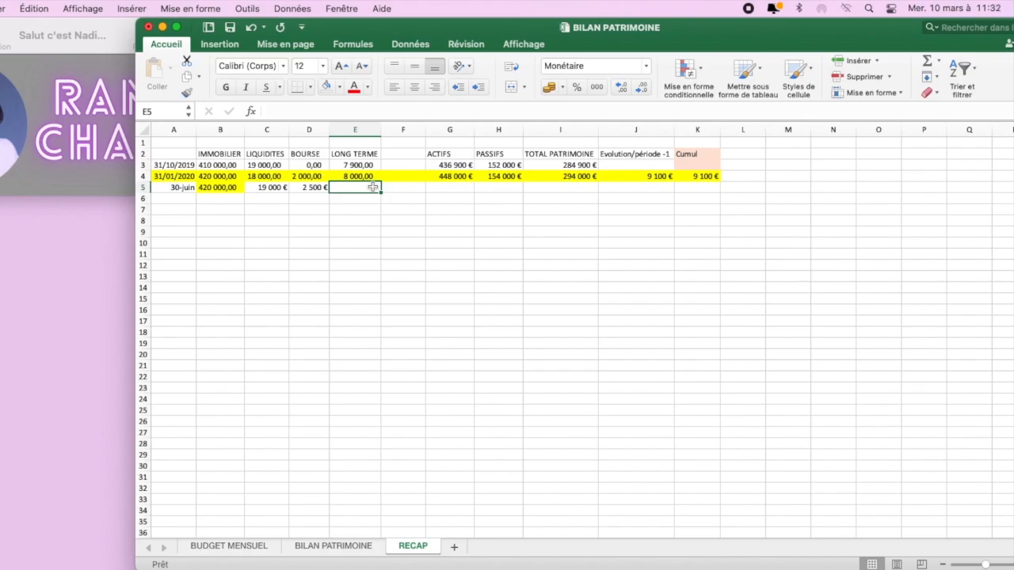
pyautogui.write('8600')
pyautogui.press('BackSpace')
pyautogui.press('BackSpace')
pyautogui.press('BackSpace')
pyautogui.press('BackSpace')
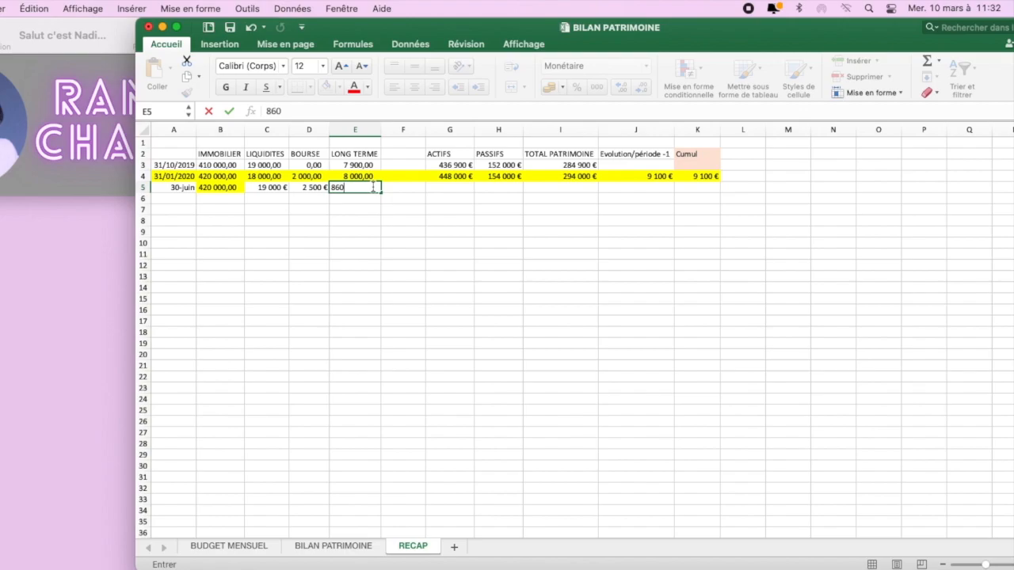
pyautogui.write('8000')
pyautogui.press('Return')
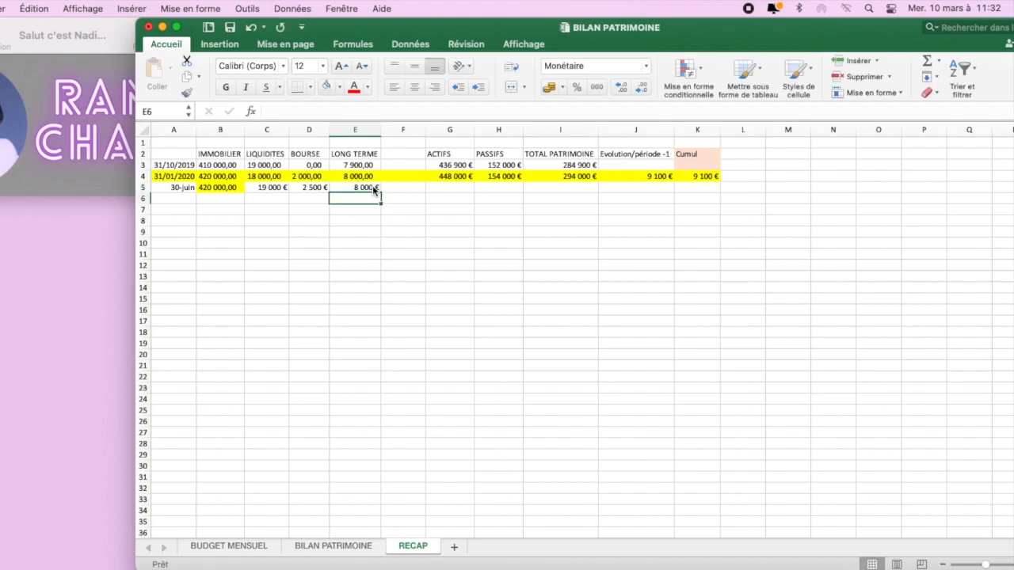
# Calculate the 30 June ACTIFS total in G5 with a SOMME formula over B5:E5
pyautogui.click(458, 188)
pyautogui.press('Up')
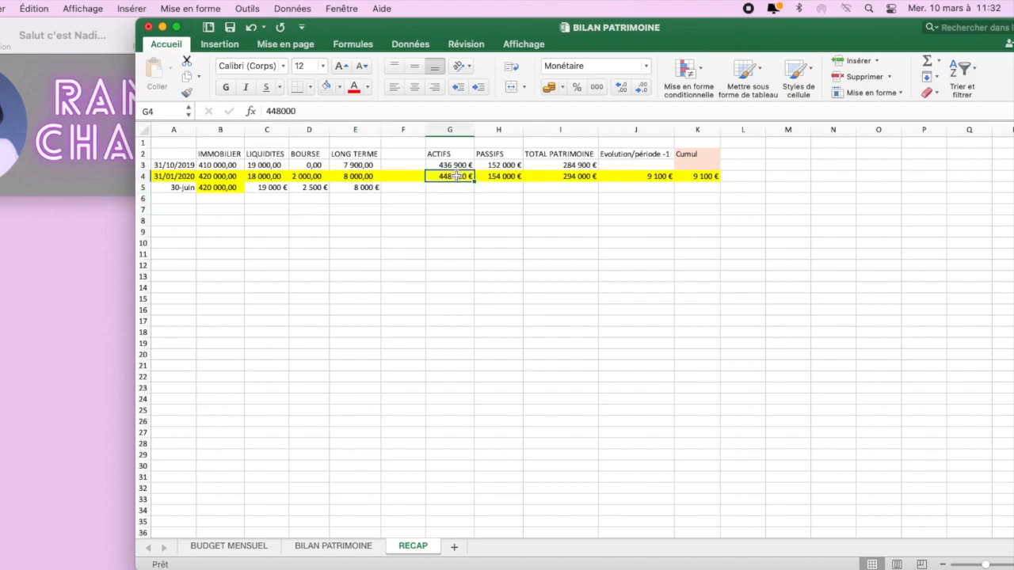
pyautogui.doubleClick(455, 188)
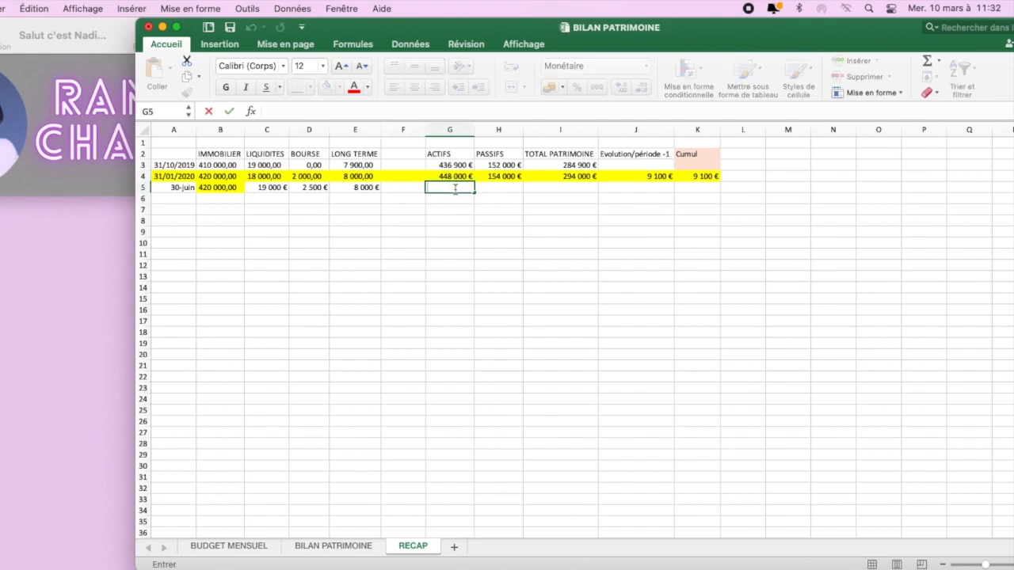
pyautogui.write('=somme(')
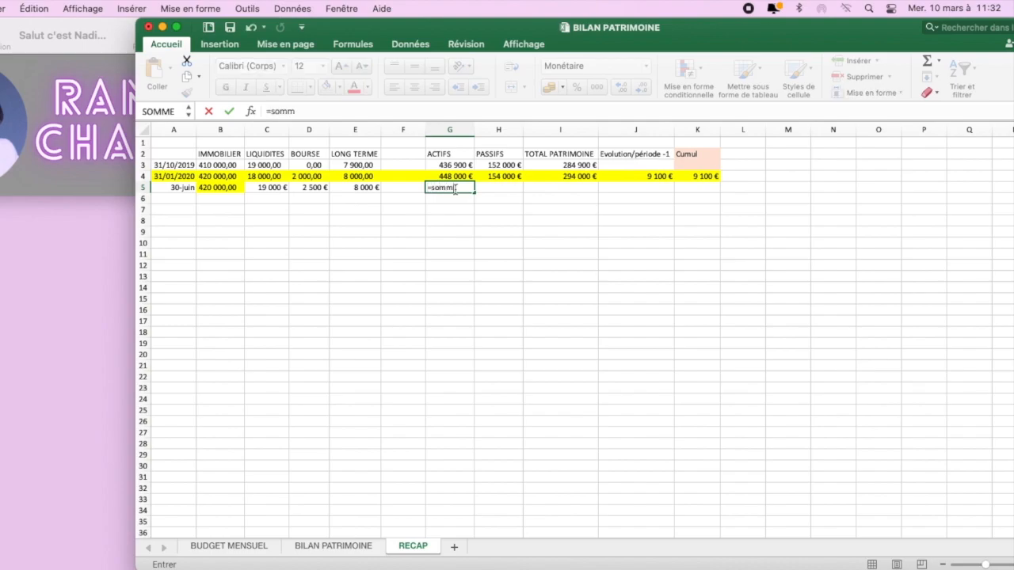
pyautogui.moveTo(368, 188); pyautogui.dragTo(235, 189)
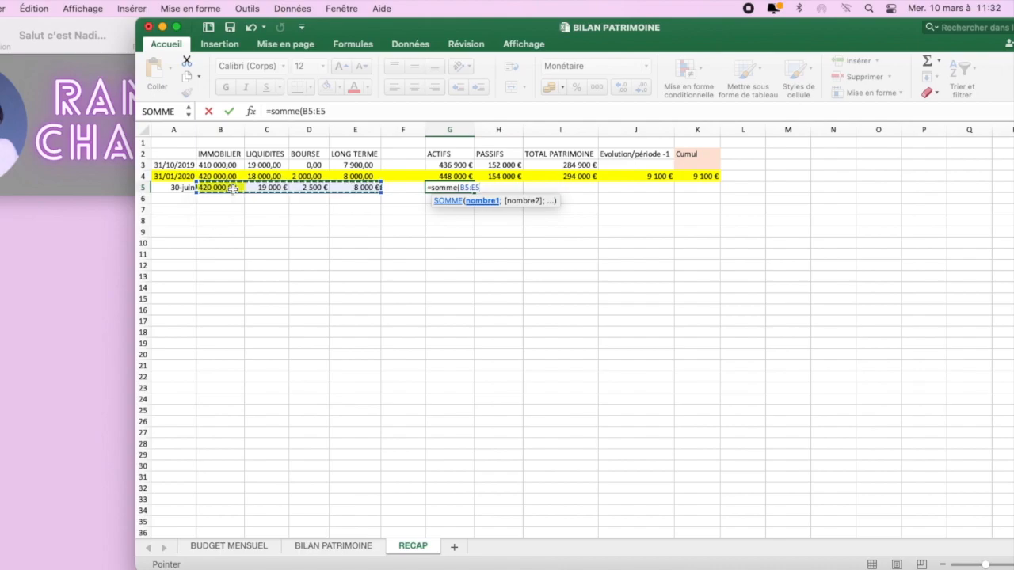
pyautogui.press('Return')
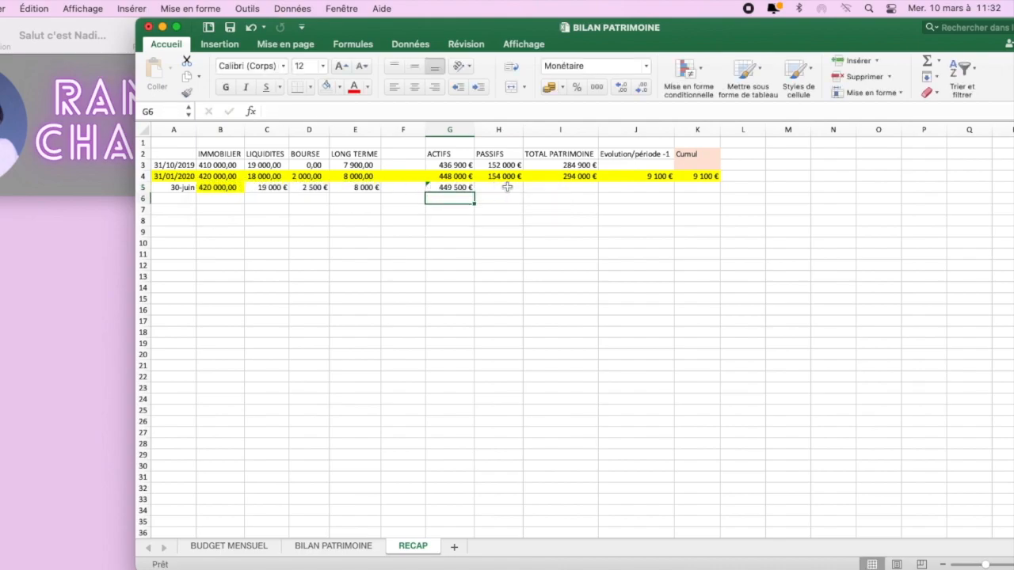
pyautogui.click(516, 187)
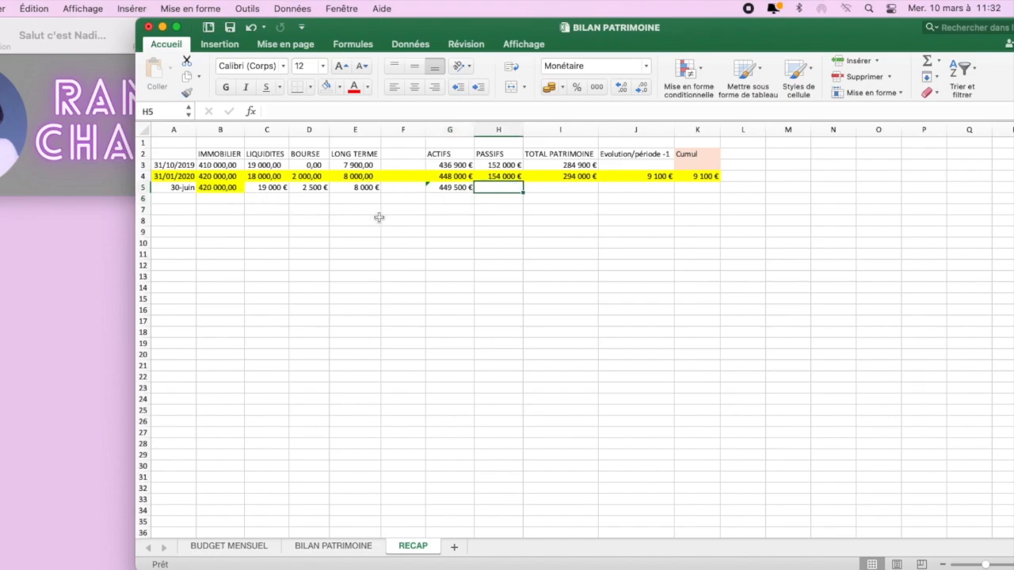
pyautogui.click(258, 546)
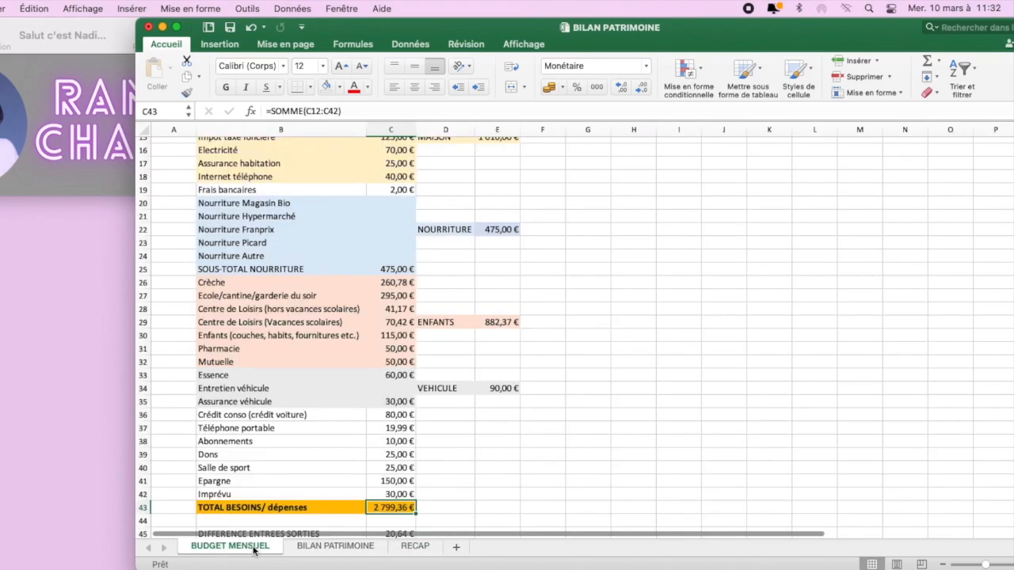
pyautogui.scroll(4, 360, 338)
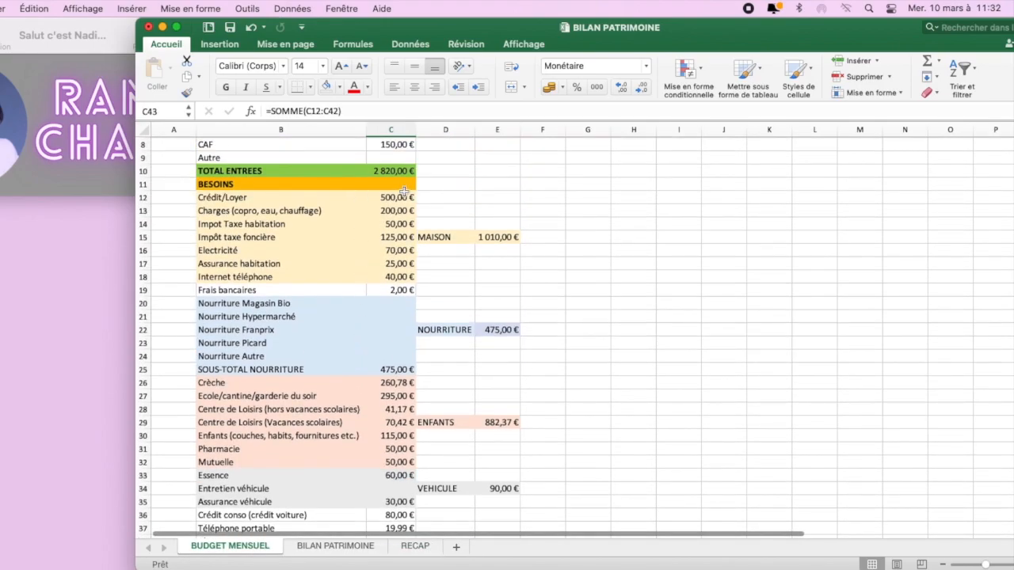
pyautogui.click(413, 549)
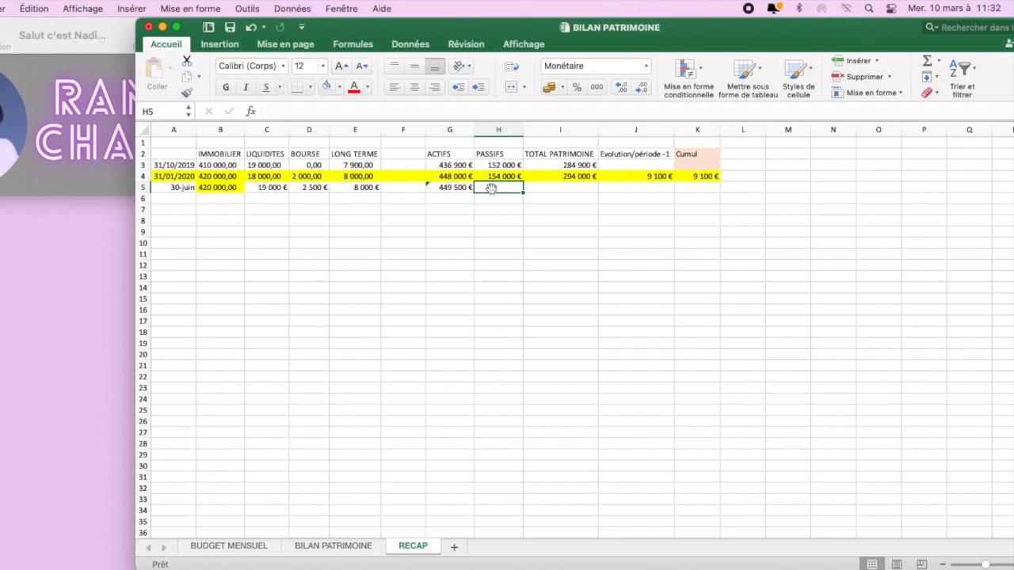
pyautogui.write('=15400')
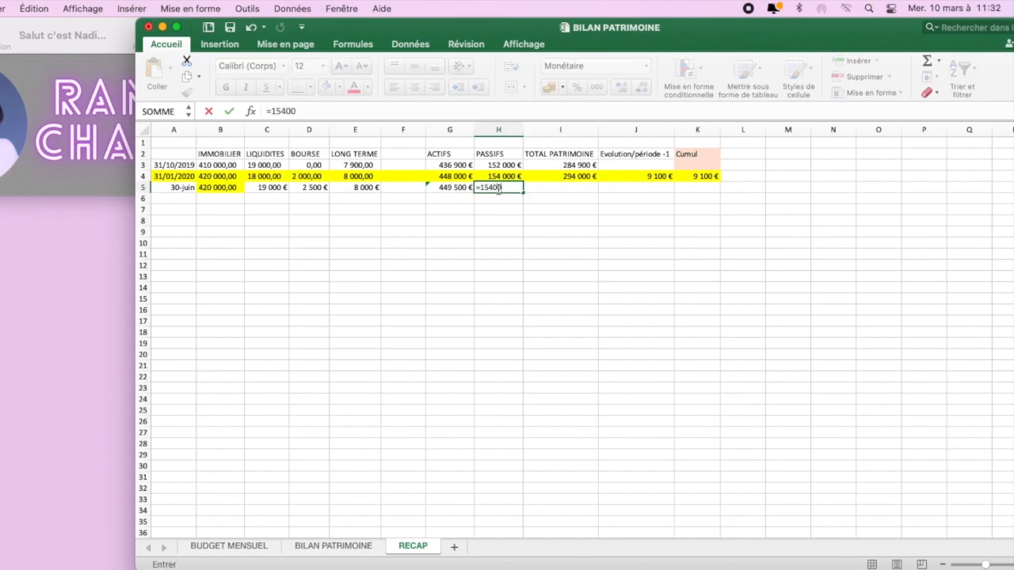
pyautogui.write('0-1800')
pyautogui.press('Return')
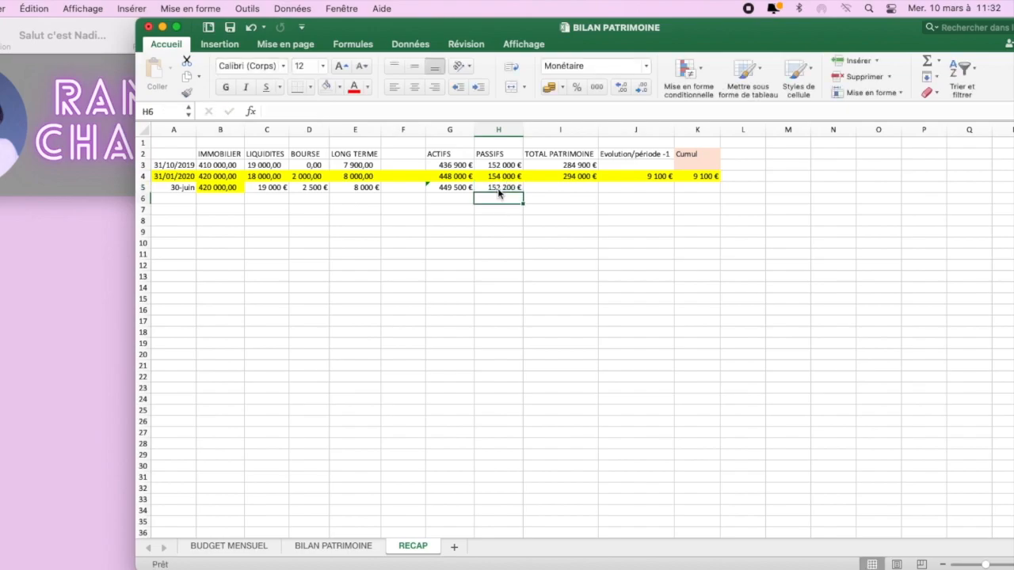
pyautogui.click(498, 189)
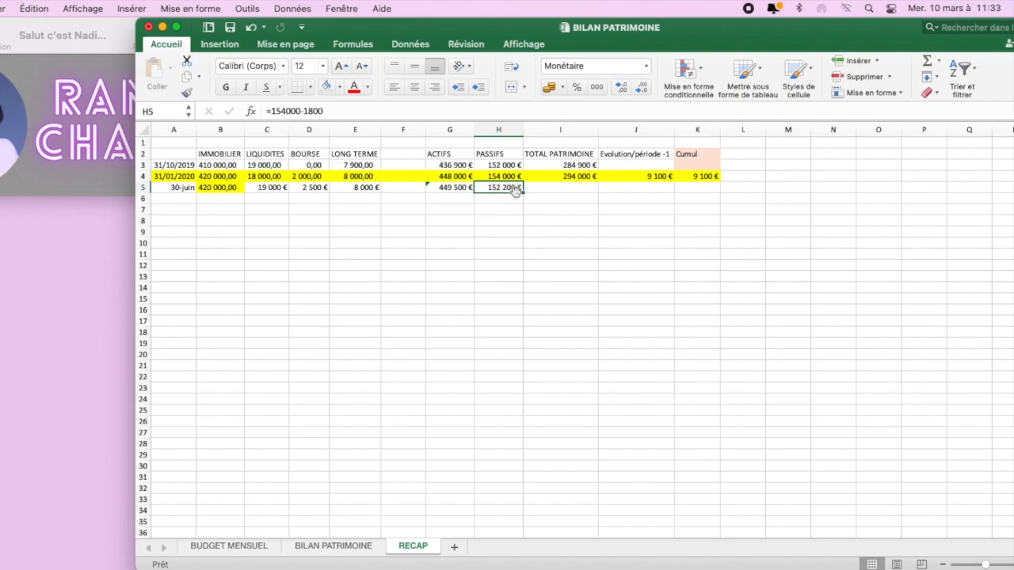
# Copy the TOTAL PATRIMOINE formula from I4 down to I5 and check that it subtracts H5 from G5
pyautogui.click(581, 178)
pyautogui.moveTo(599, 181); pyautogui.dragTo(604, 198)
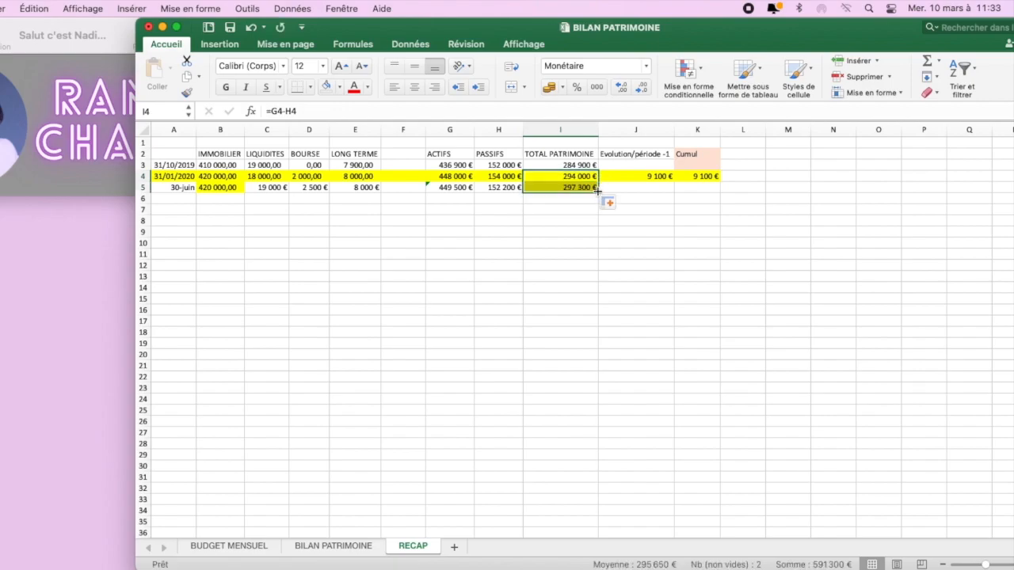
pyautogui.click(578, 188)
pyautogui.doubleClick(578, 187)
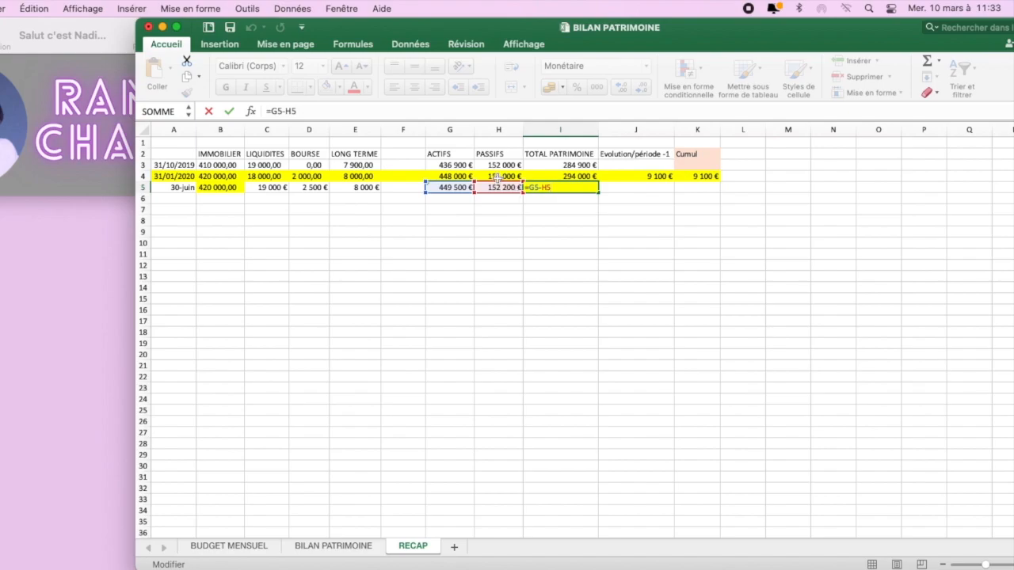
pyautogui.press('Return')
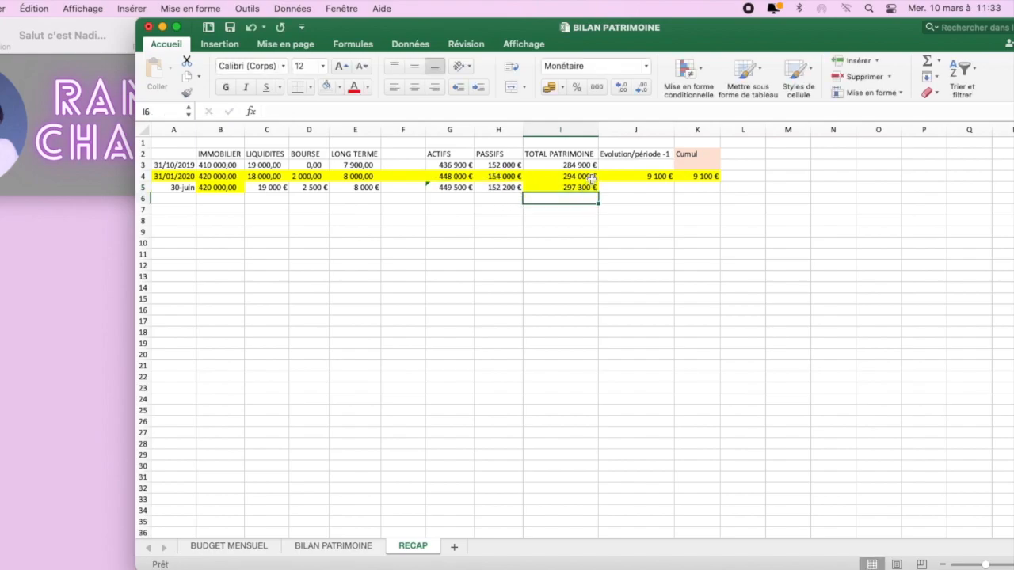
# Copy the Evolution/période -1 formula from J4 down to J5 and check its references to I5 and I4
pyautogui.click(653, 177)
pyautogui.click(675, 182)
pyautogui.moveTo(674, 184); pyautogui.dragTo(675, 198)
pyautogui.doubleClick(661, 188)
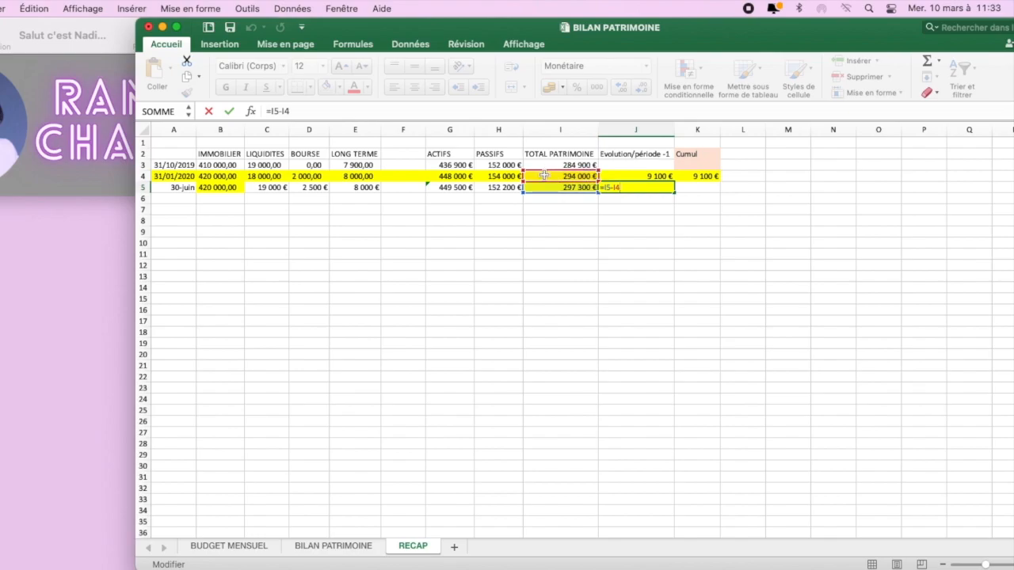
pyautogui.press('Return')
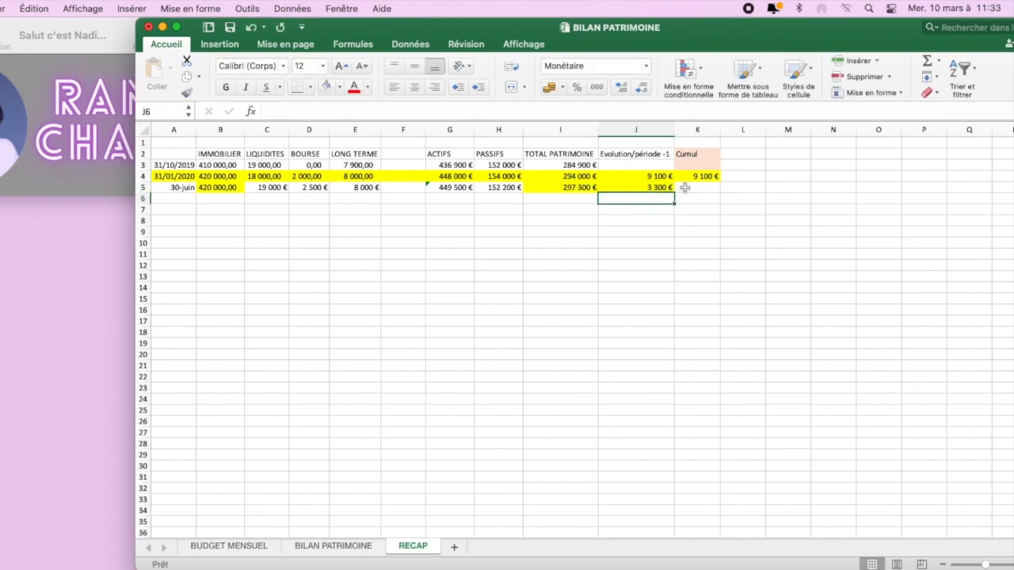
# Copy the Cumul formula from K4 down to K5 and extend it to =J5+K4
pyautogui.click(701, 176)
pyautogui.moveTo(720, 180); pyautogui.dragTo(720, 192)
pyautogui.click(711, 187)
pyautogui.doubleClick(710, 188)
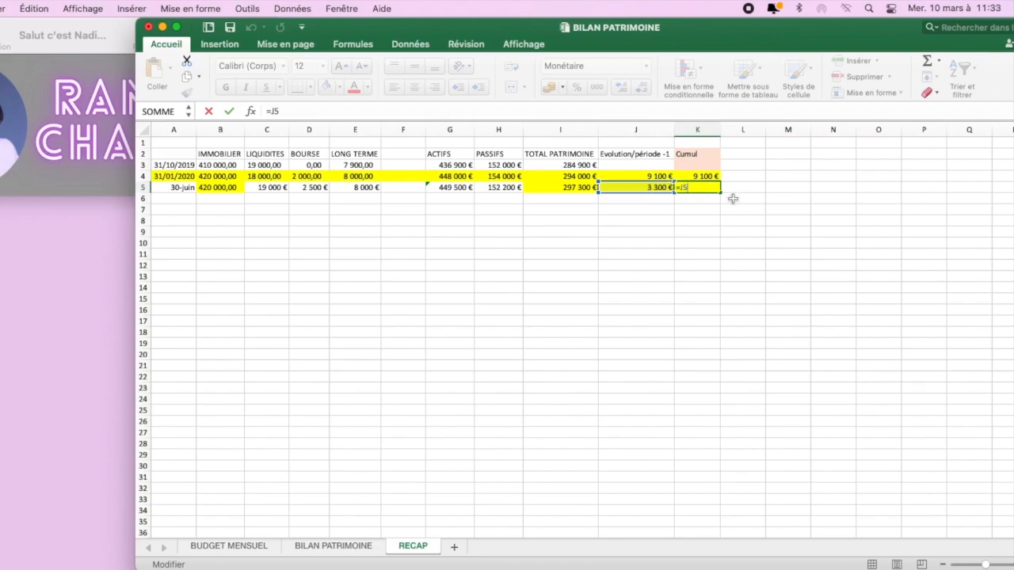
pyautogui.write('+')
pyautogui.click(714, 176)
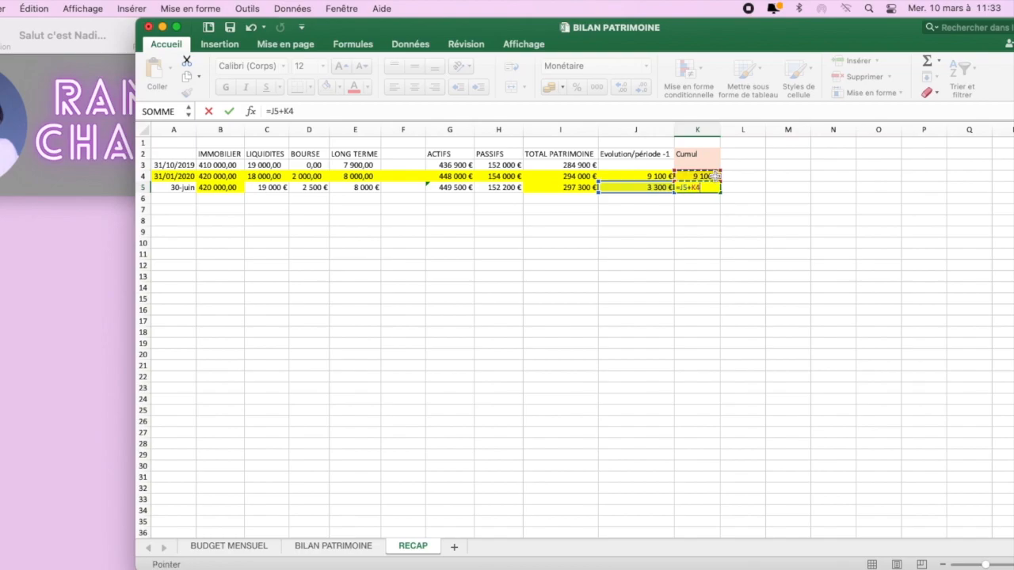
pyautogui.press('Return')
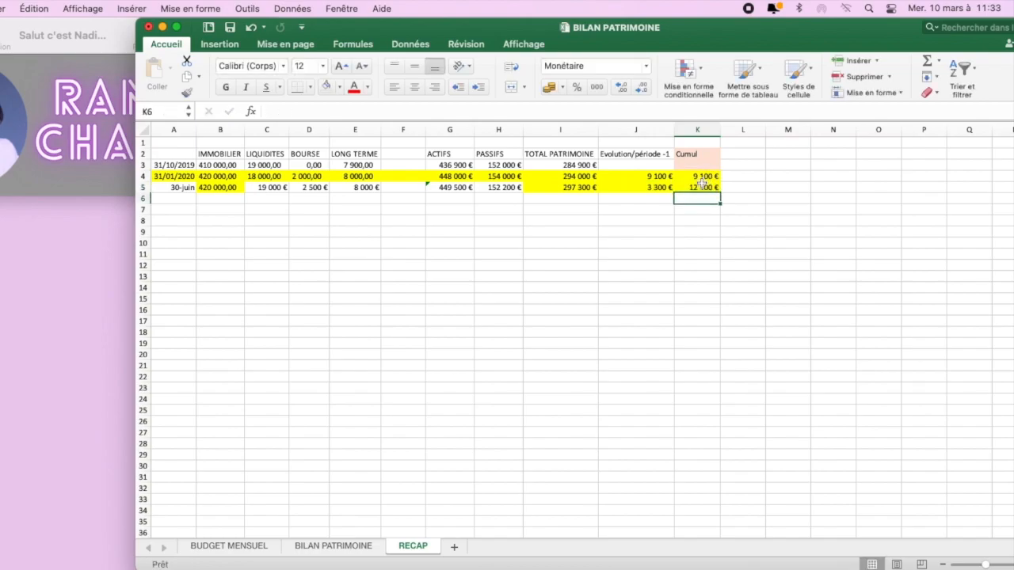
pyautogui.click(705, 187)
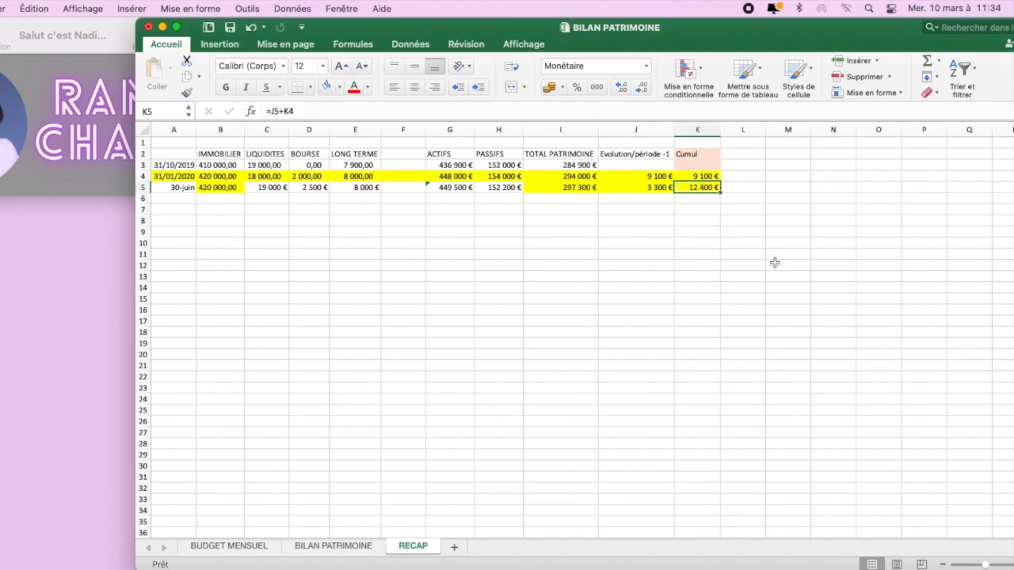
# Review the BILAN PATRIMOINE sheet and the income and expense sections of the BUDGET MENSUEL sheet
pyautogui.click(633, 259)
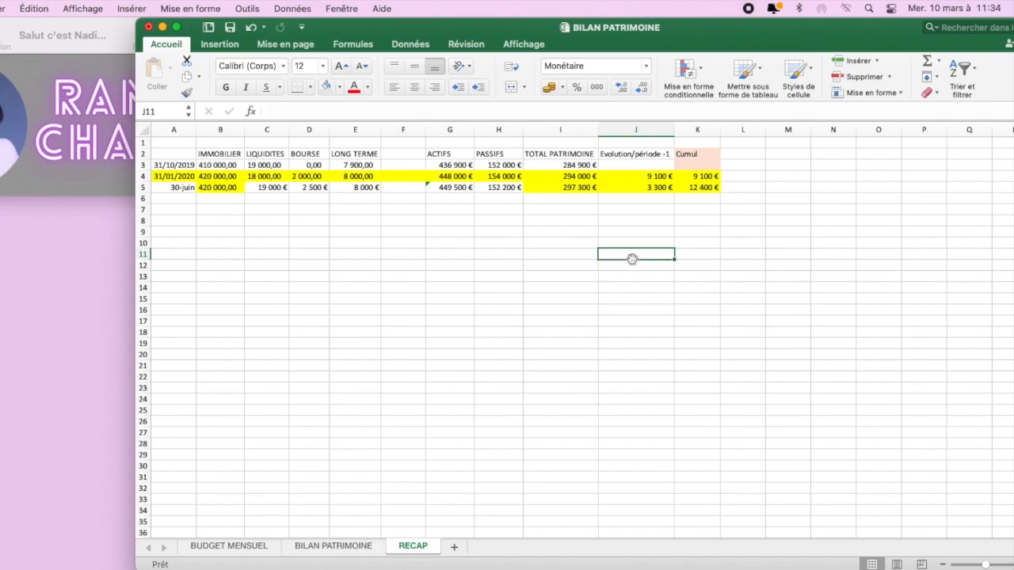
pyautogui.click(353, 550)
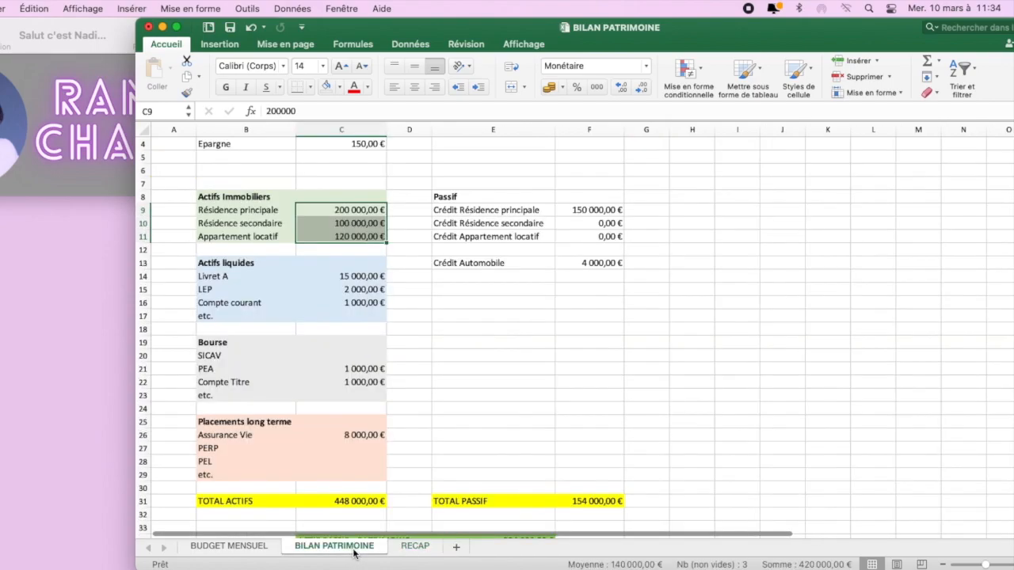
pyautogui.click(247, 548)
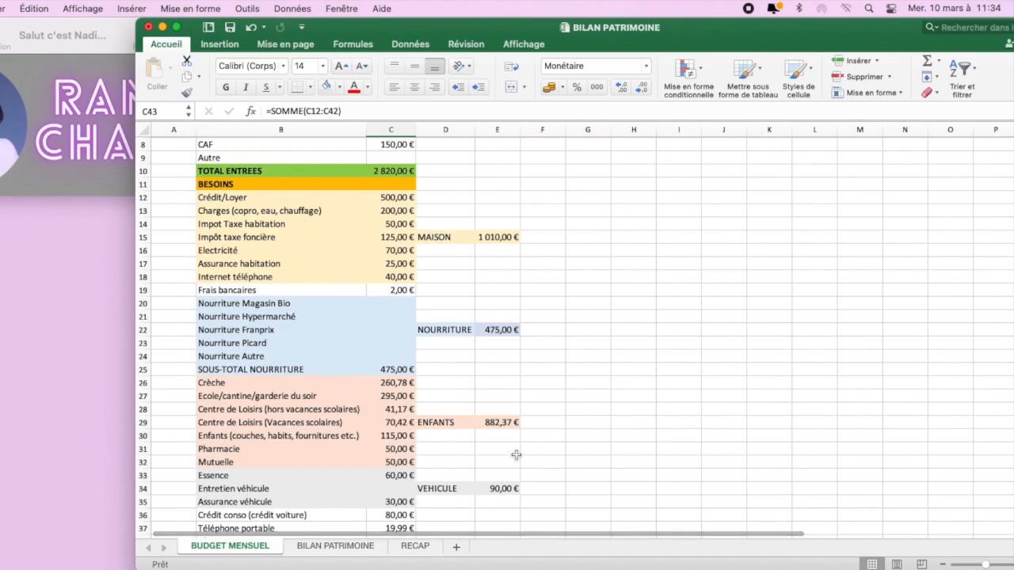
pyautogui.scroll(3, 532, 427)
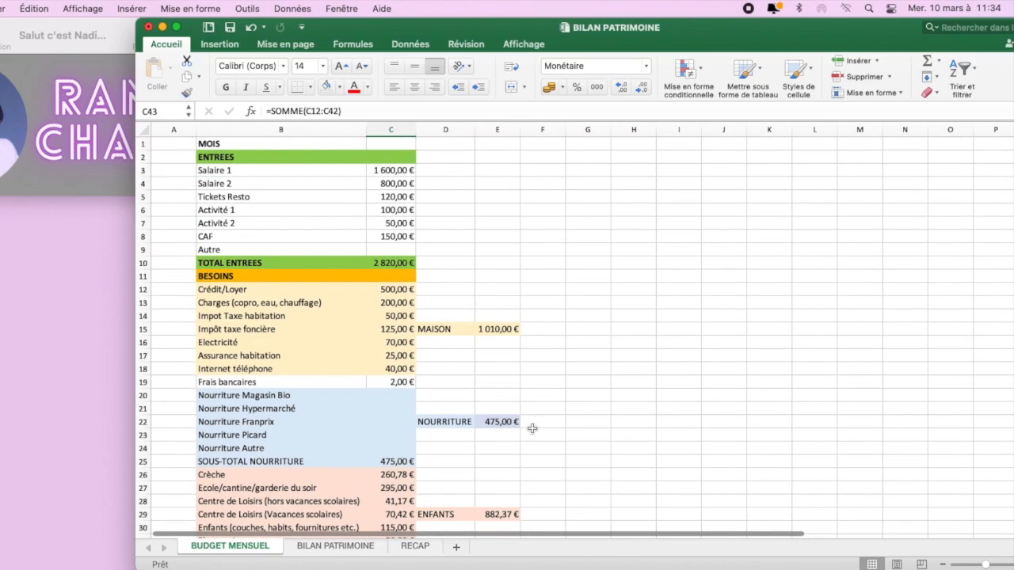